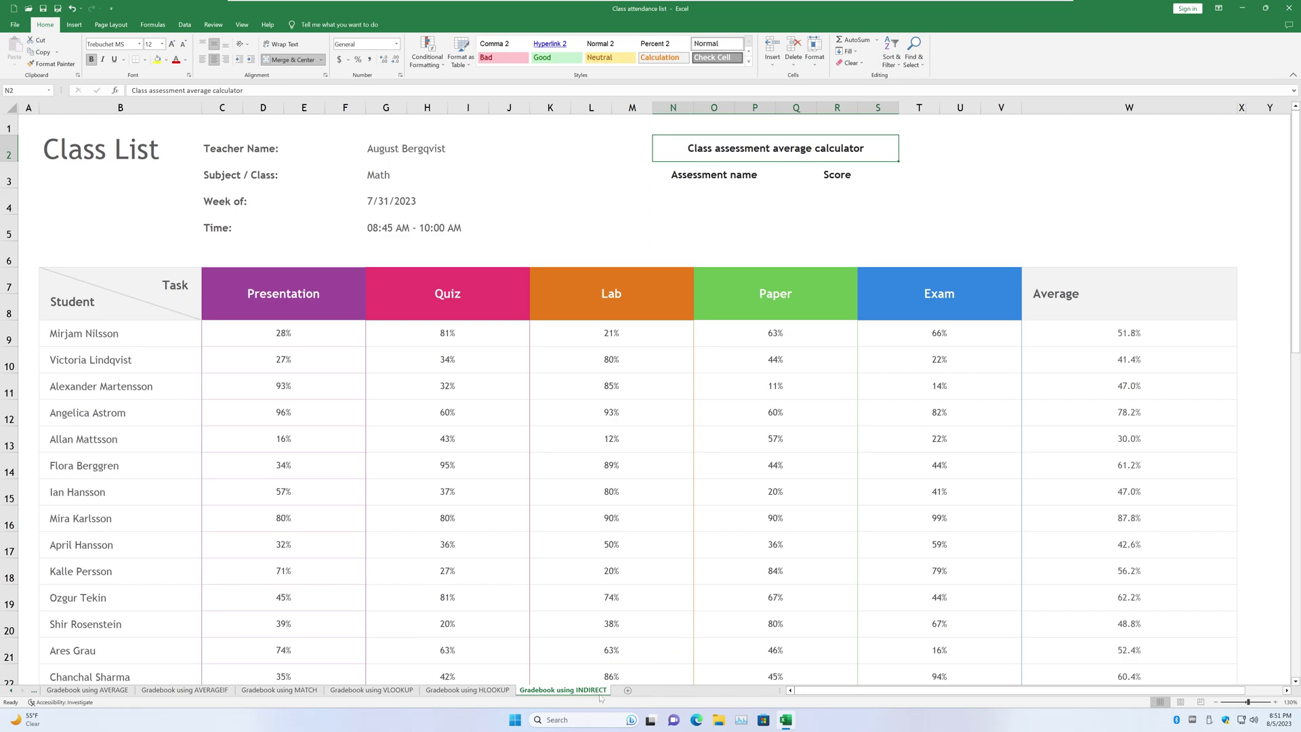
On the Gradebook using INDIRECT sheet, enter C7 in the Assessment name cell N4.
key("ctrl+Page_Up")
key("ctrl+Page_Up")
key("ctrl+Page_Up")
key("ctrl+Page_Up")
left_click(540, 690)
left_click(716, 192)
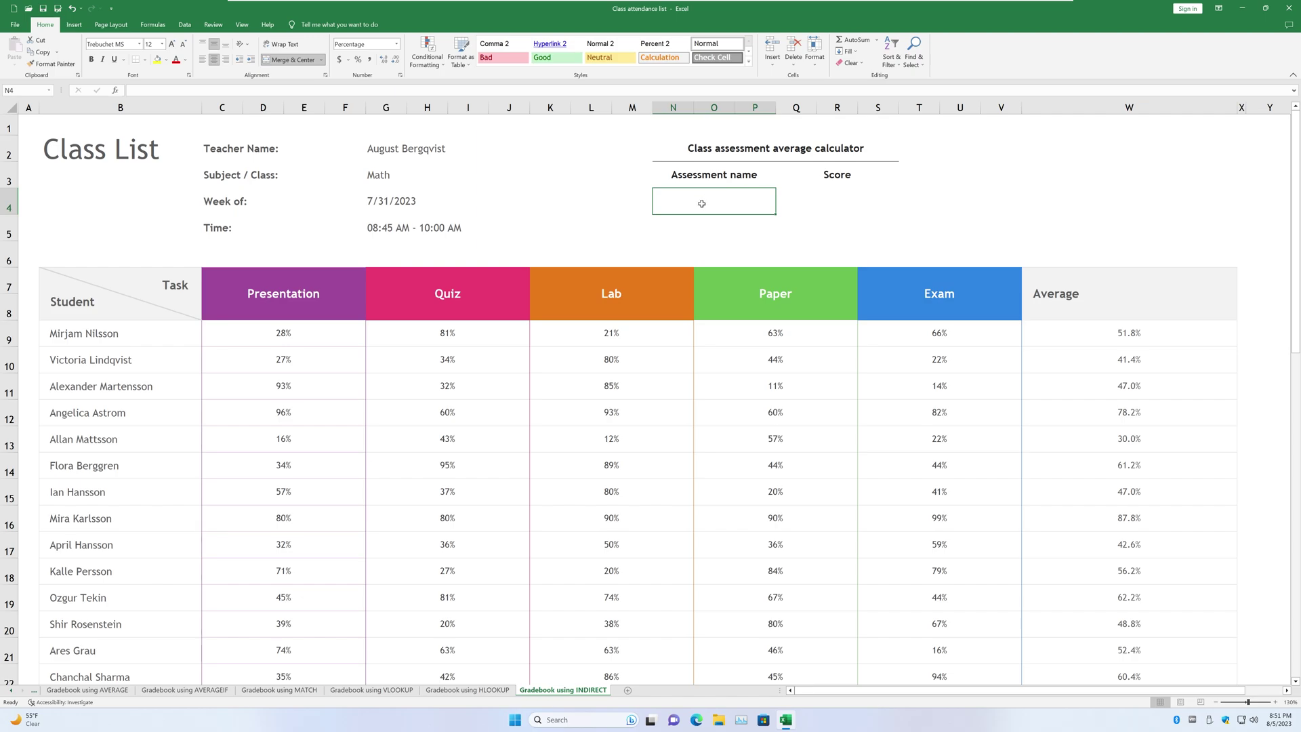
left_click(707, 178)
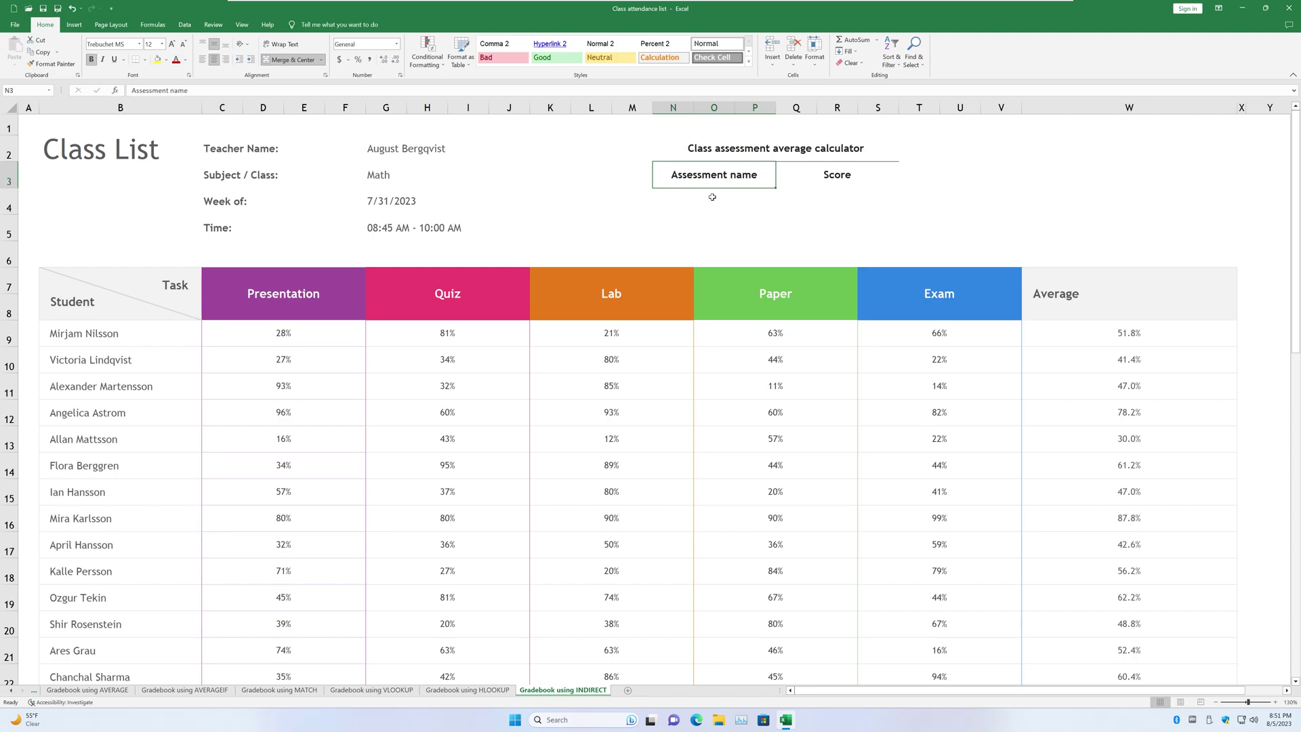
left_click(713, 197)
type("C")
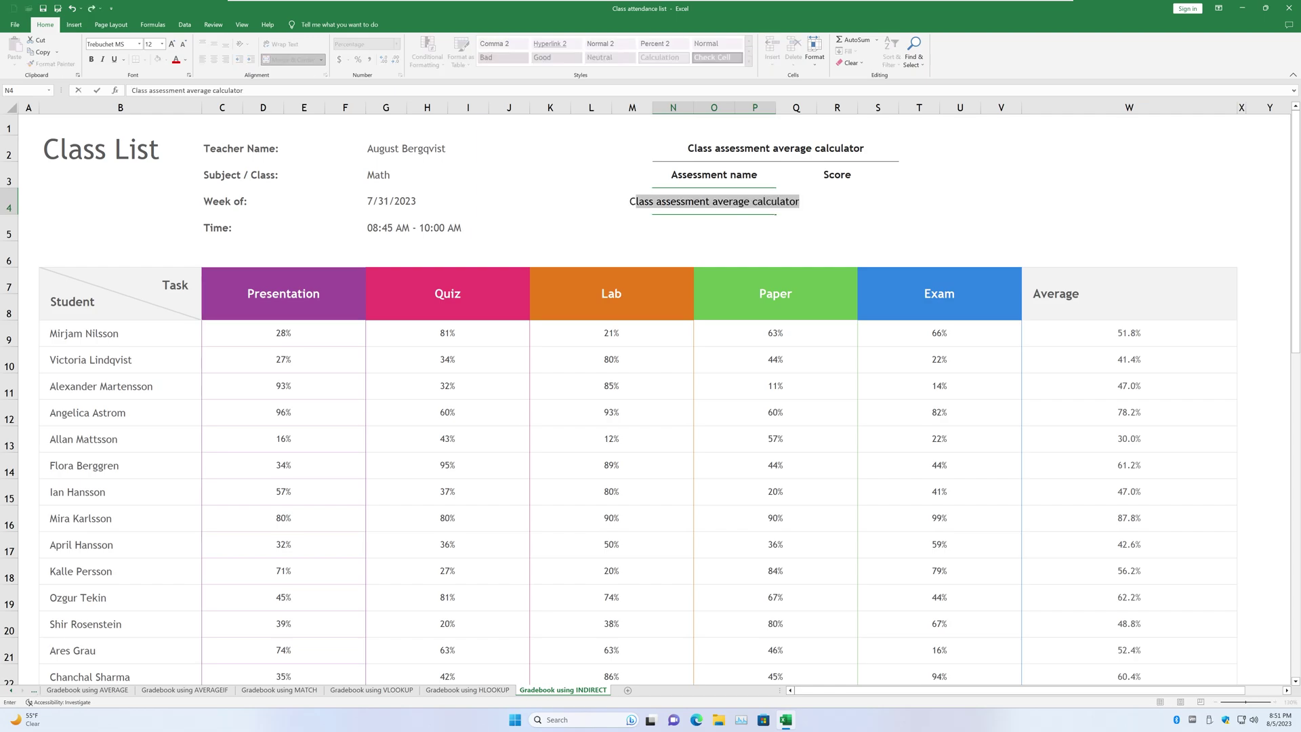
type("7")
key("Return")
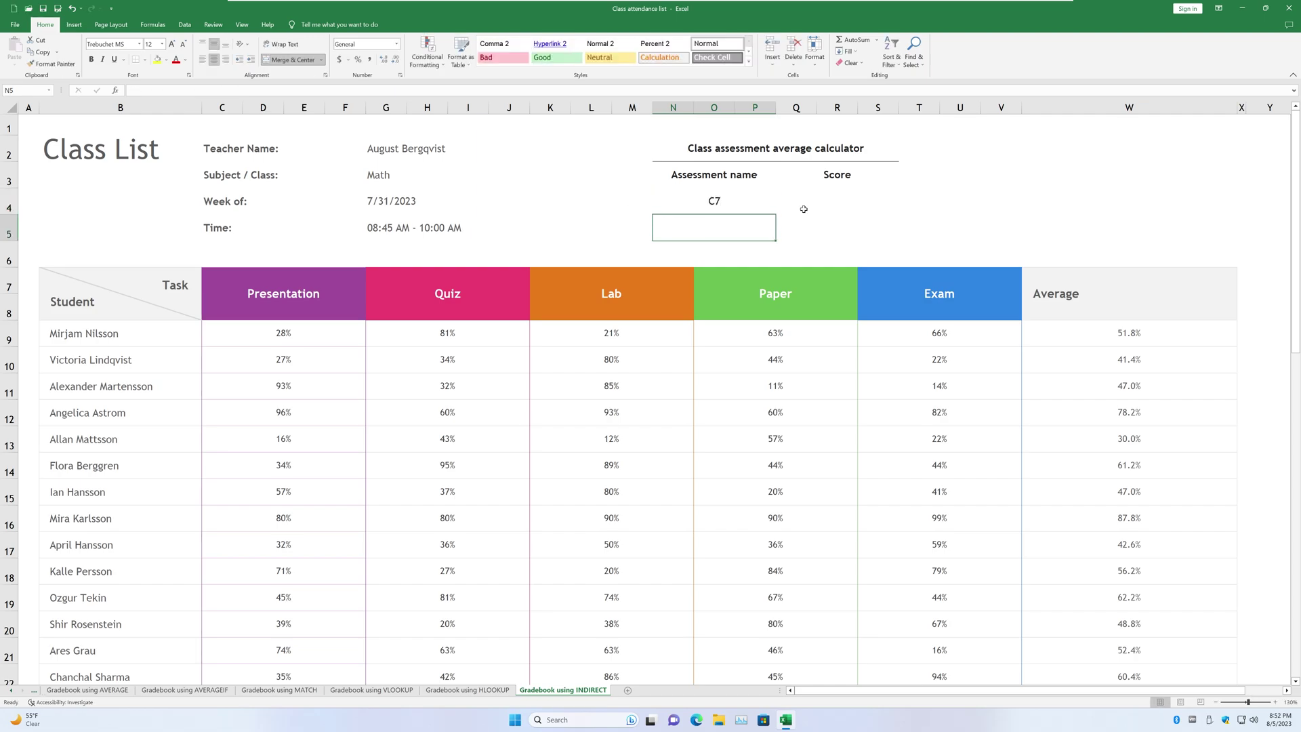
Check the Presentation header in C7 that N4 now refers to.
left_click(817, 204)
left_click(218, 285)
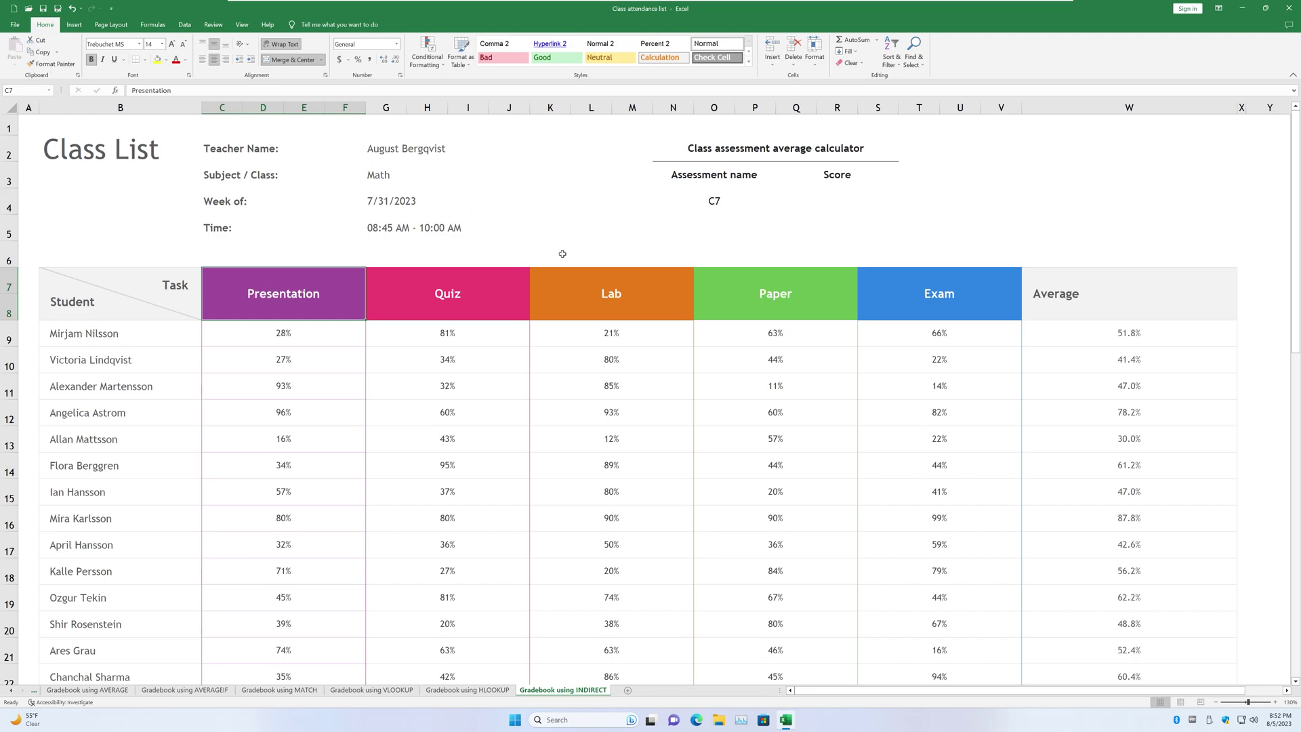
left_click(818, 196)
Enter =INDIRECT(N4) in Score cell Q4 so it displays Presentation.
left_click(739, 201)
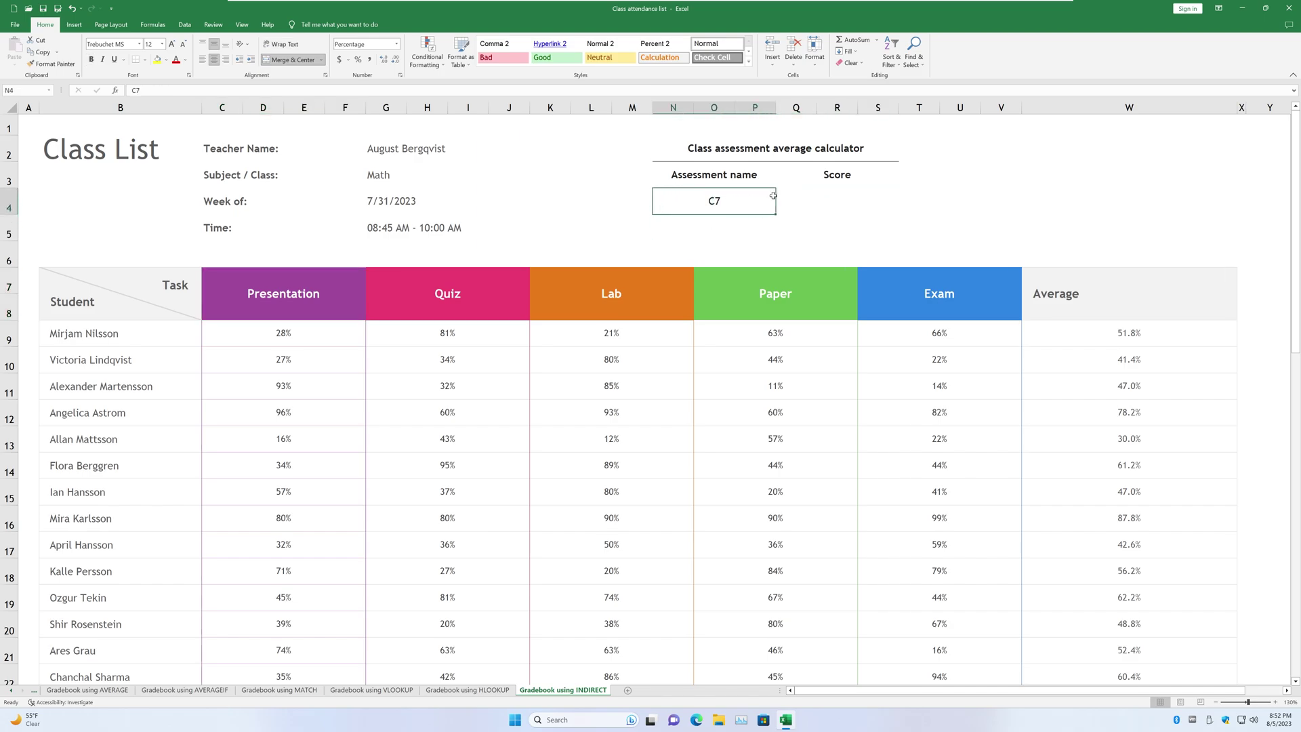
left_click(825, 194)
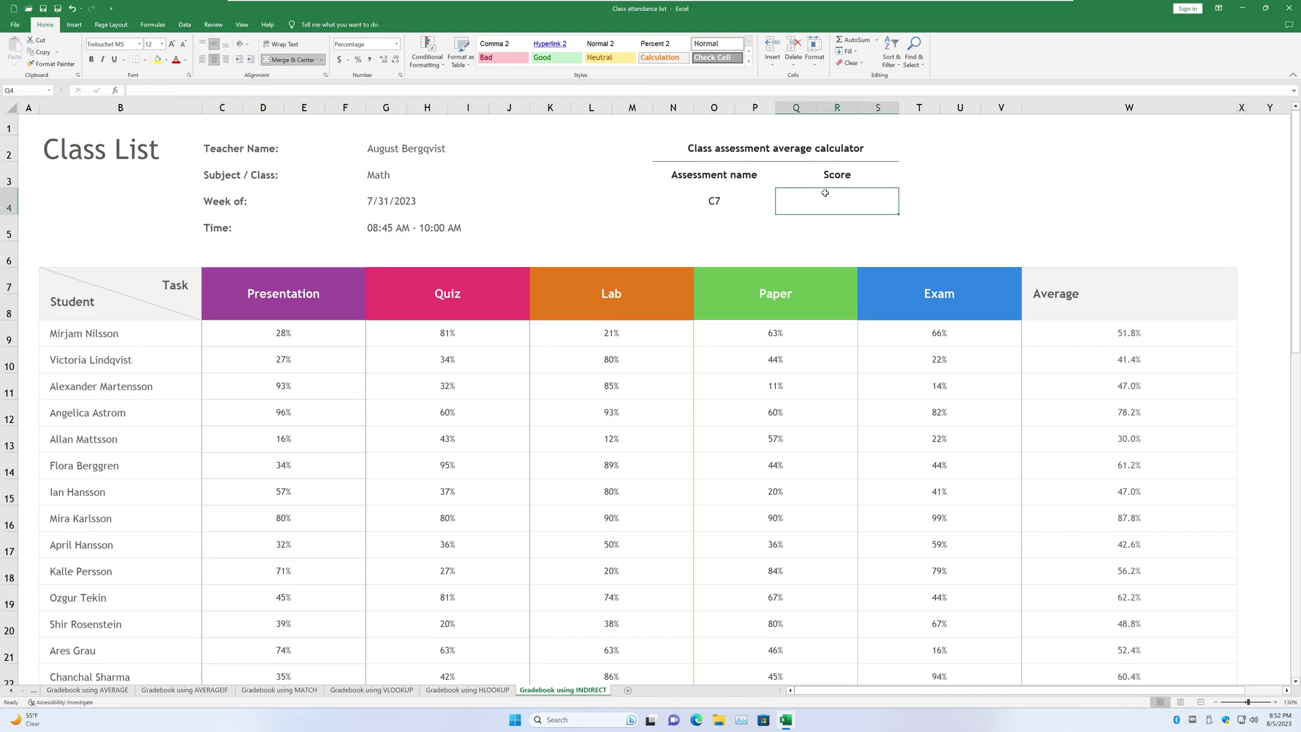
type("=indi")
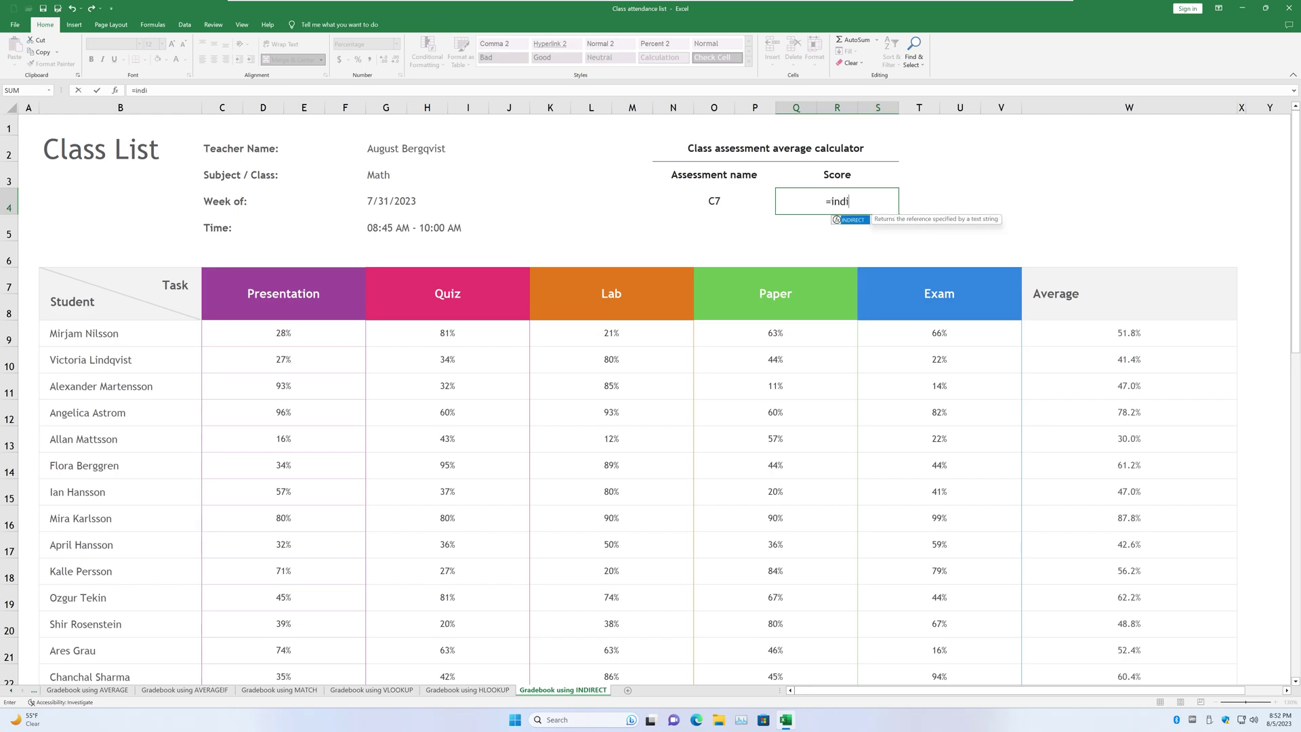
type("rect(")
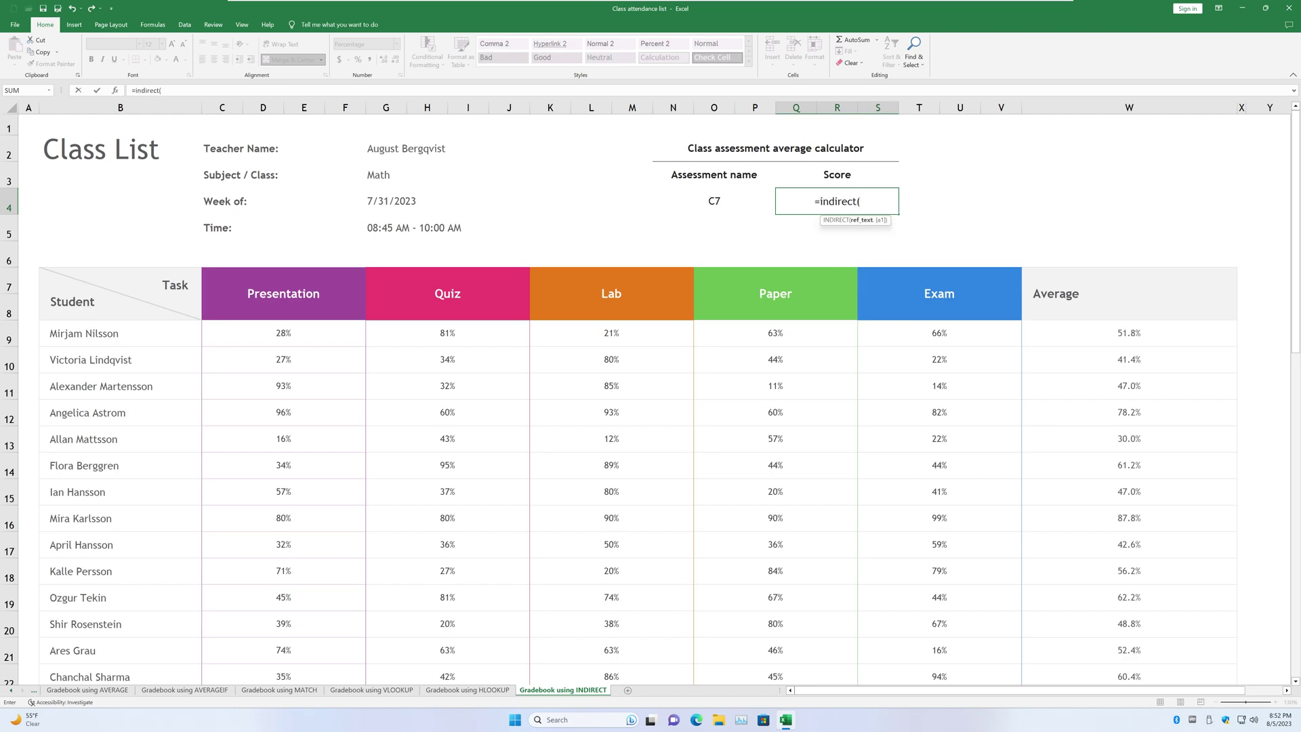
left_click(735, 210)
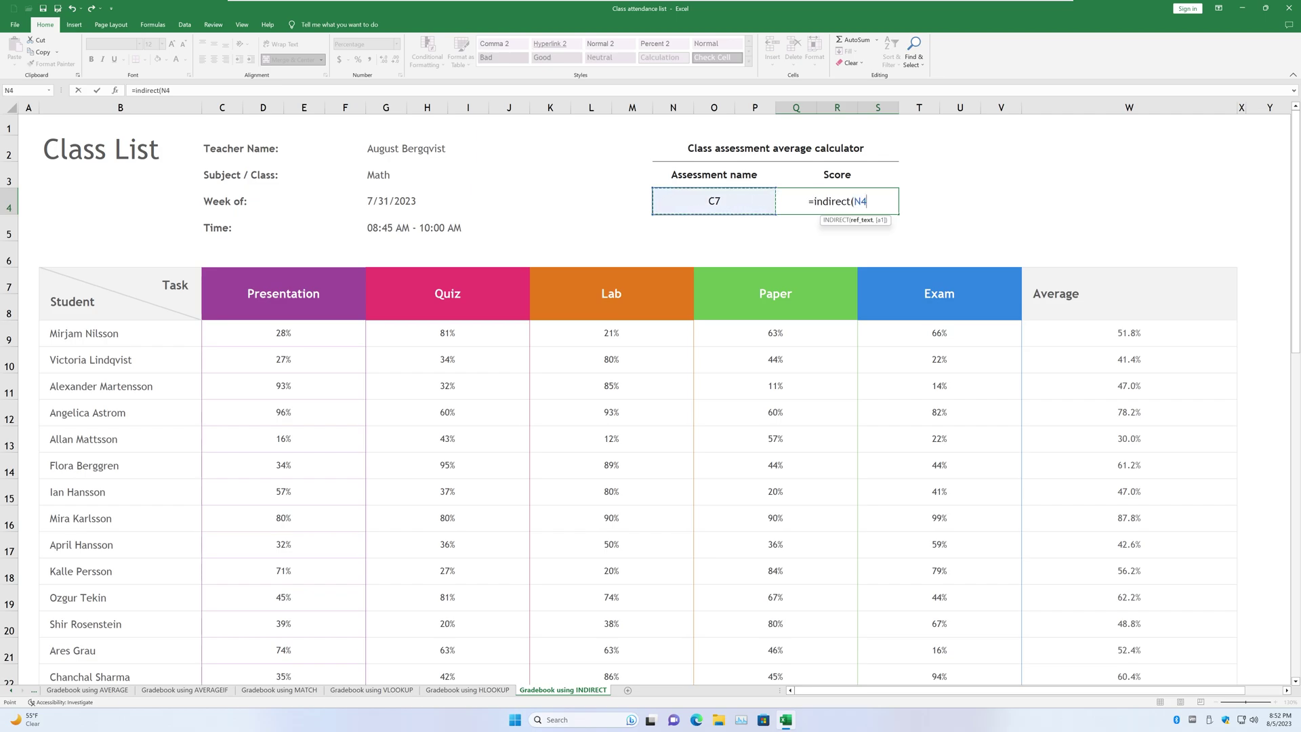
type(")")
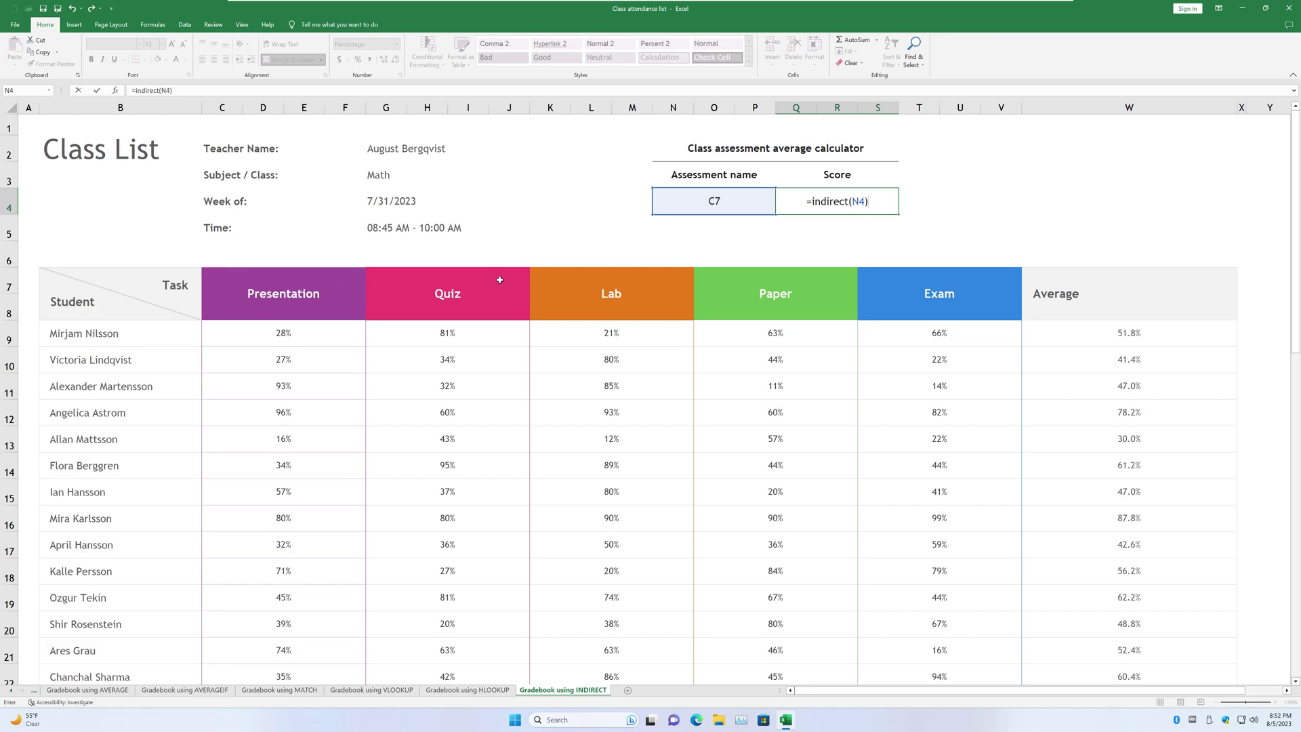
key("F2")
key("Return")
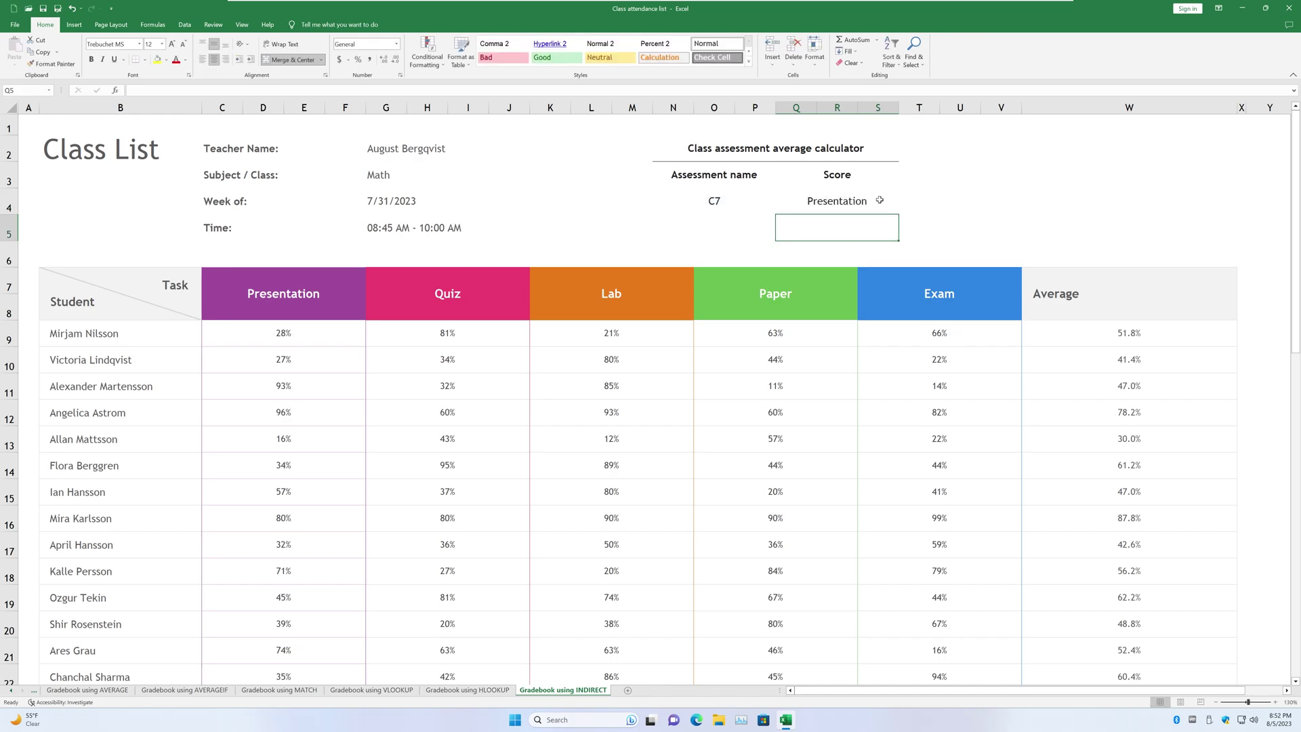
left_click(879, 199)
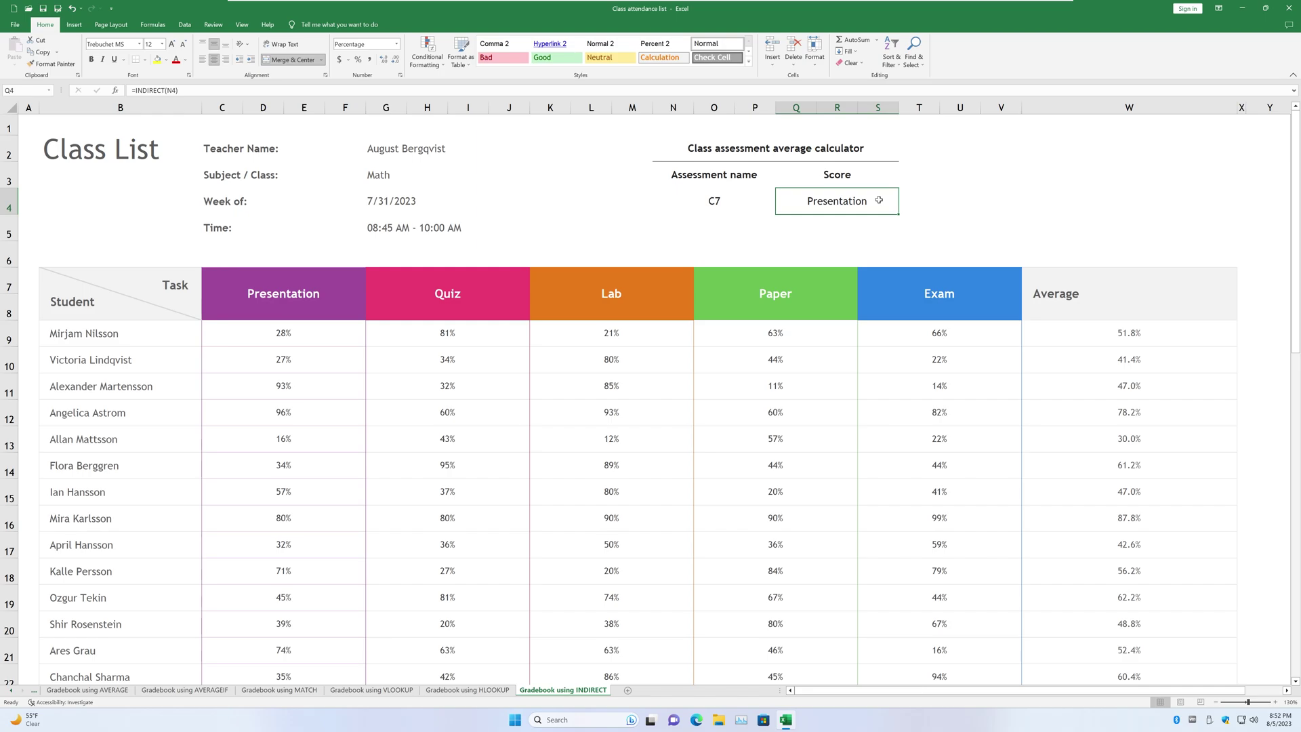
Start a quoted INDIRECT formula in Q4, declining Excel's formula correction and warning prompts.
left_click(729, 202)
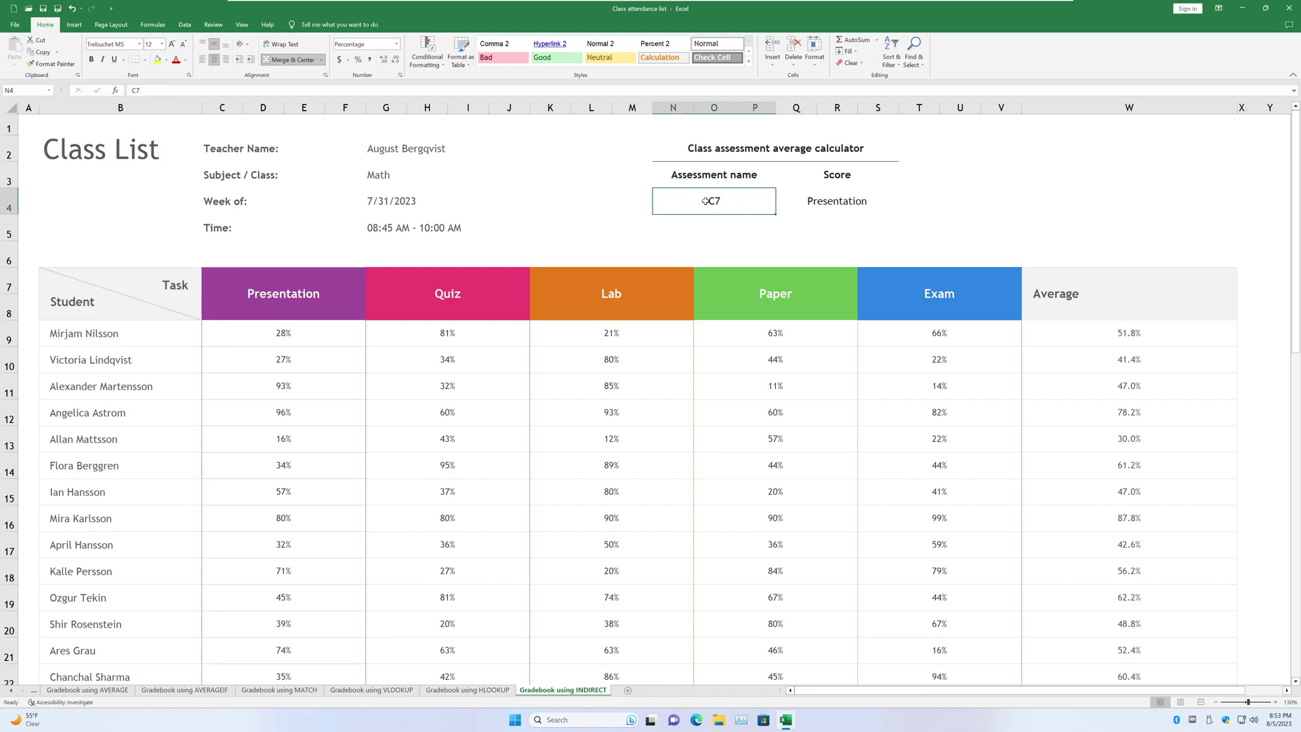
left_click(853, 201)
type("=")
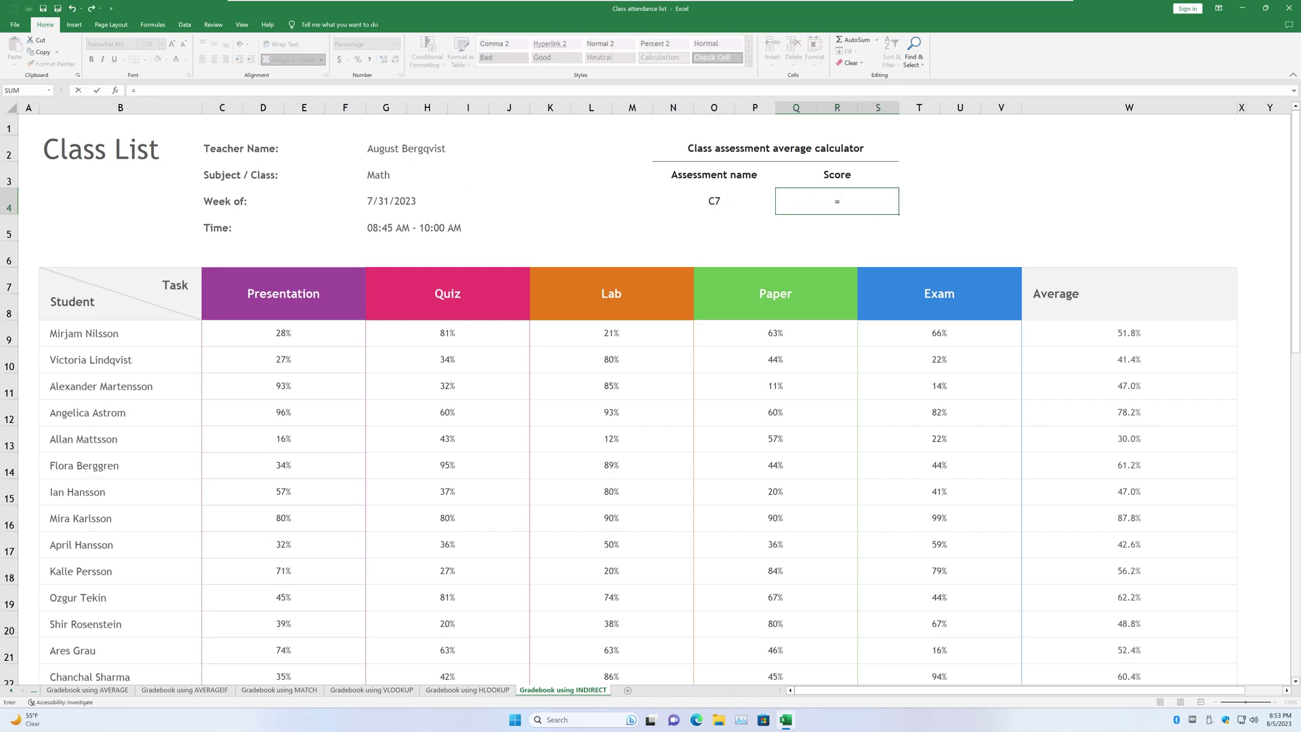
type("indire")
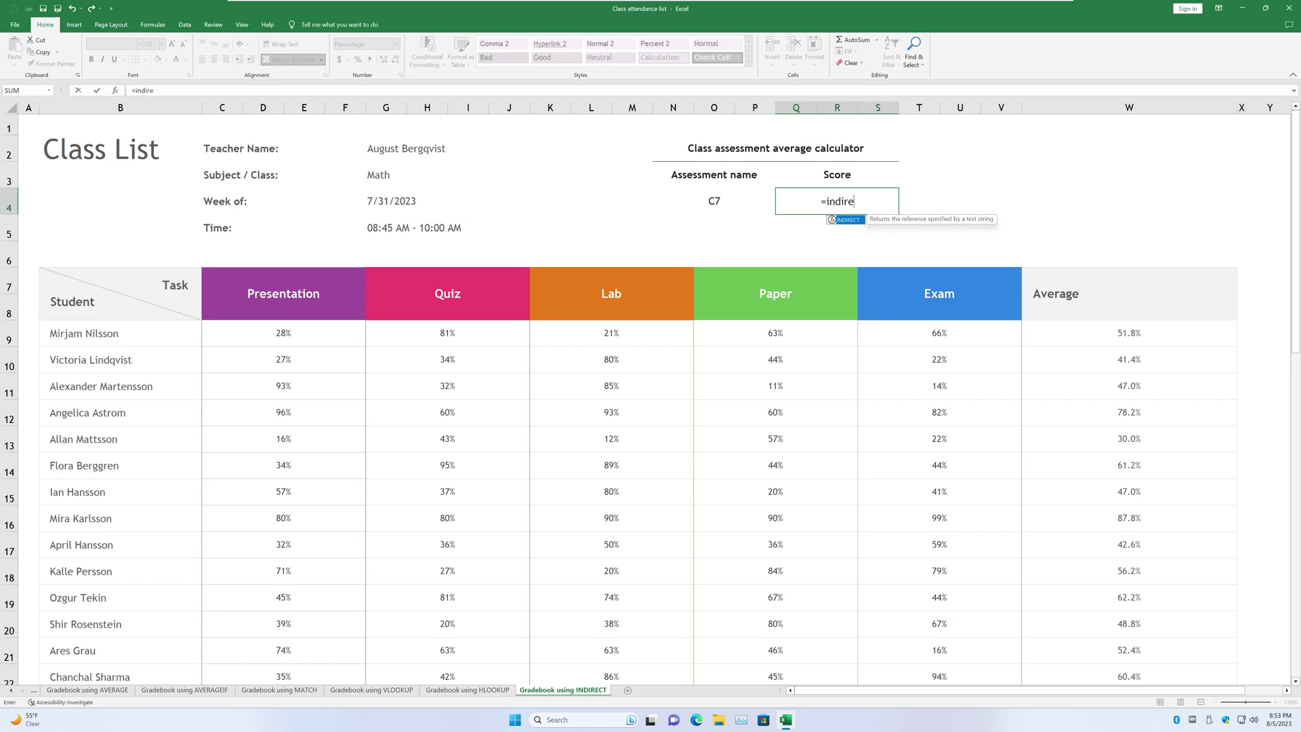
type("ct(")
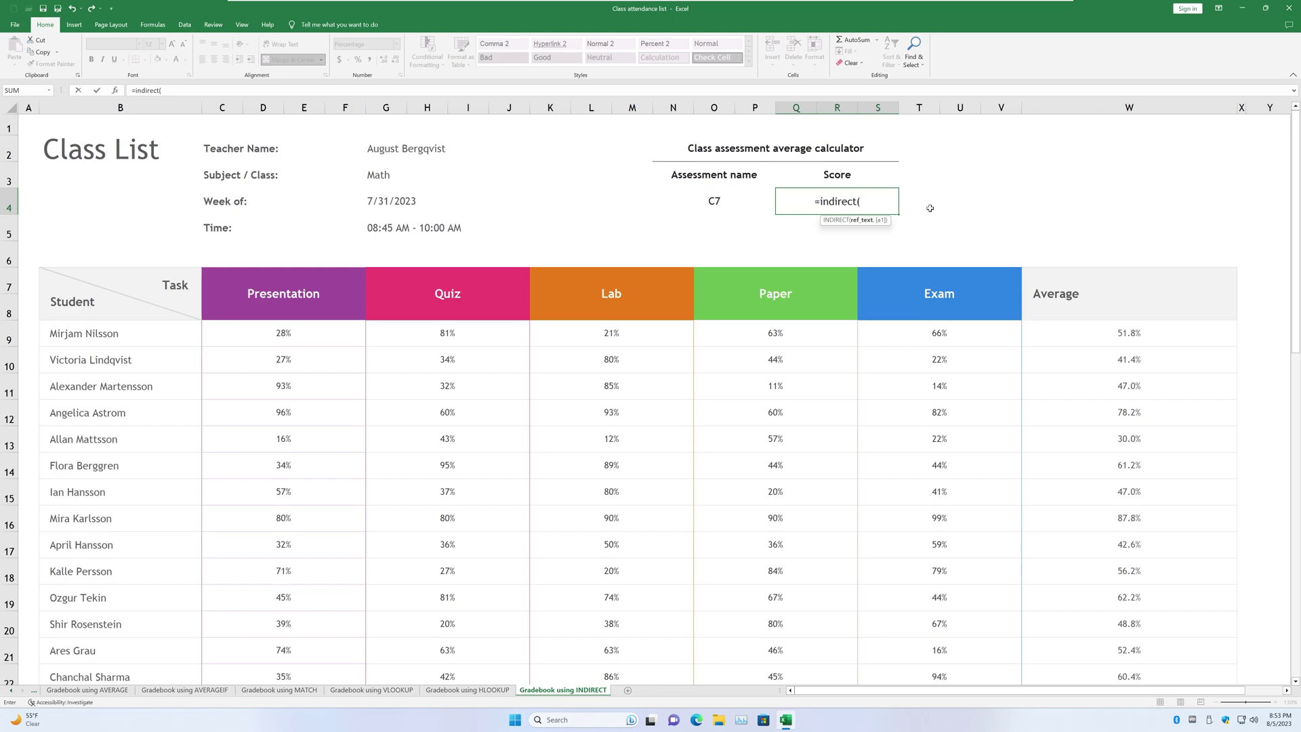
type("\"")
left_click(751, 210)
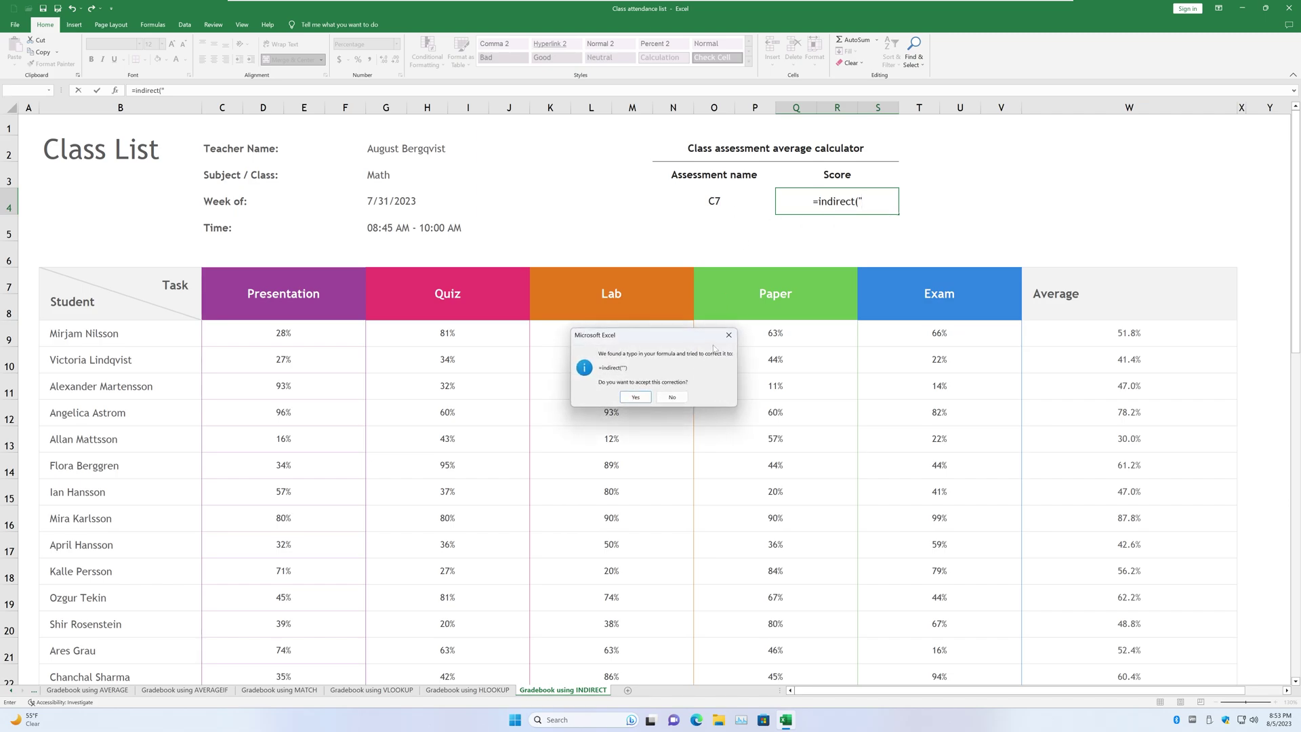
left_click(672, 397)
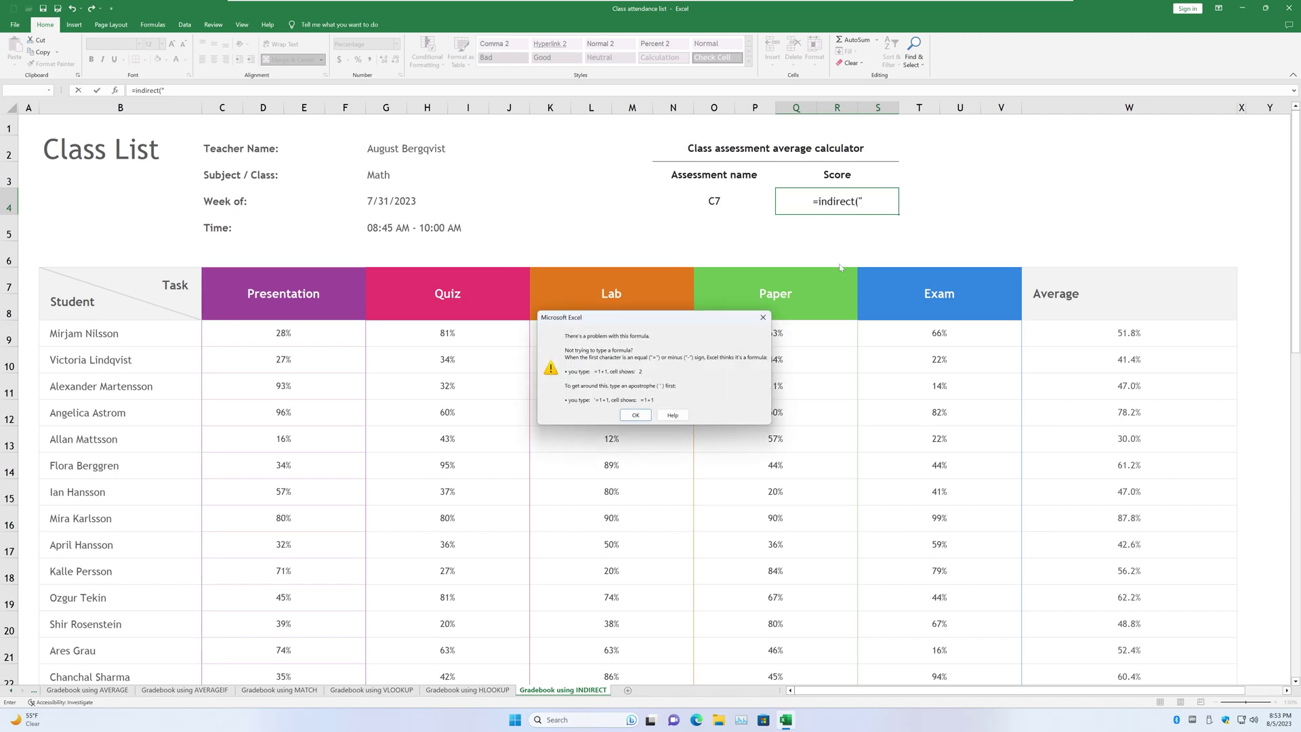
left_click(763, 318)
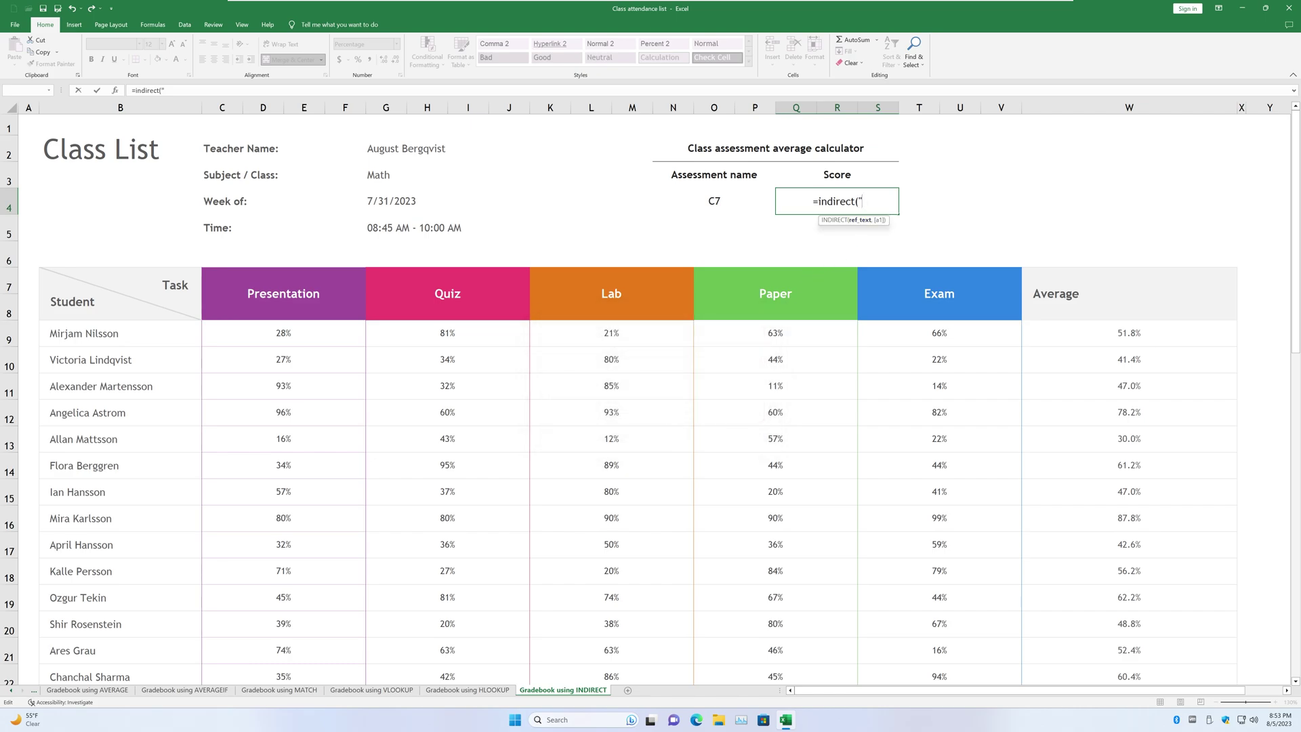
Complete =INDIRECT("N4") in Q4 so it returns the text C7, and compare with N4.
type("\"")
type("N4")
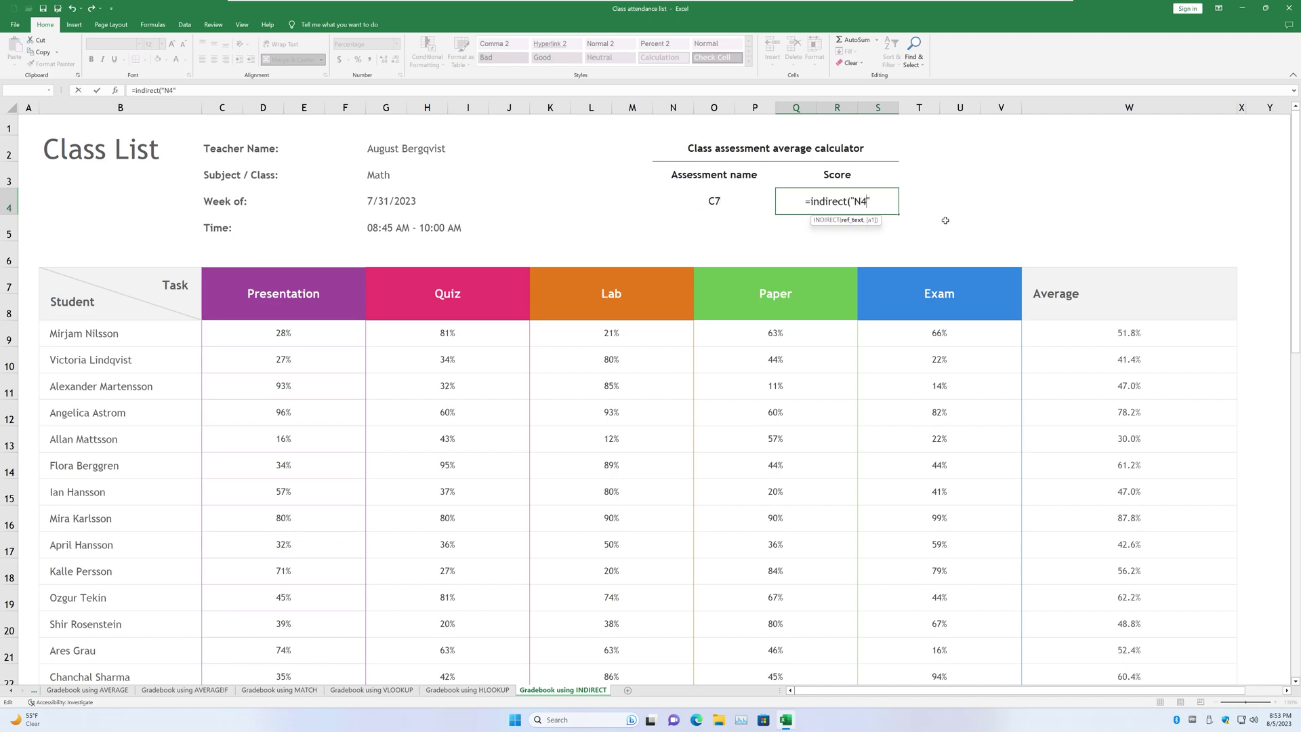
key("Right")
type(")")
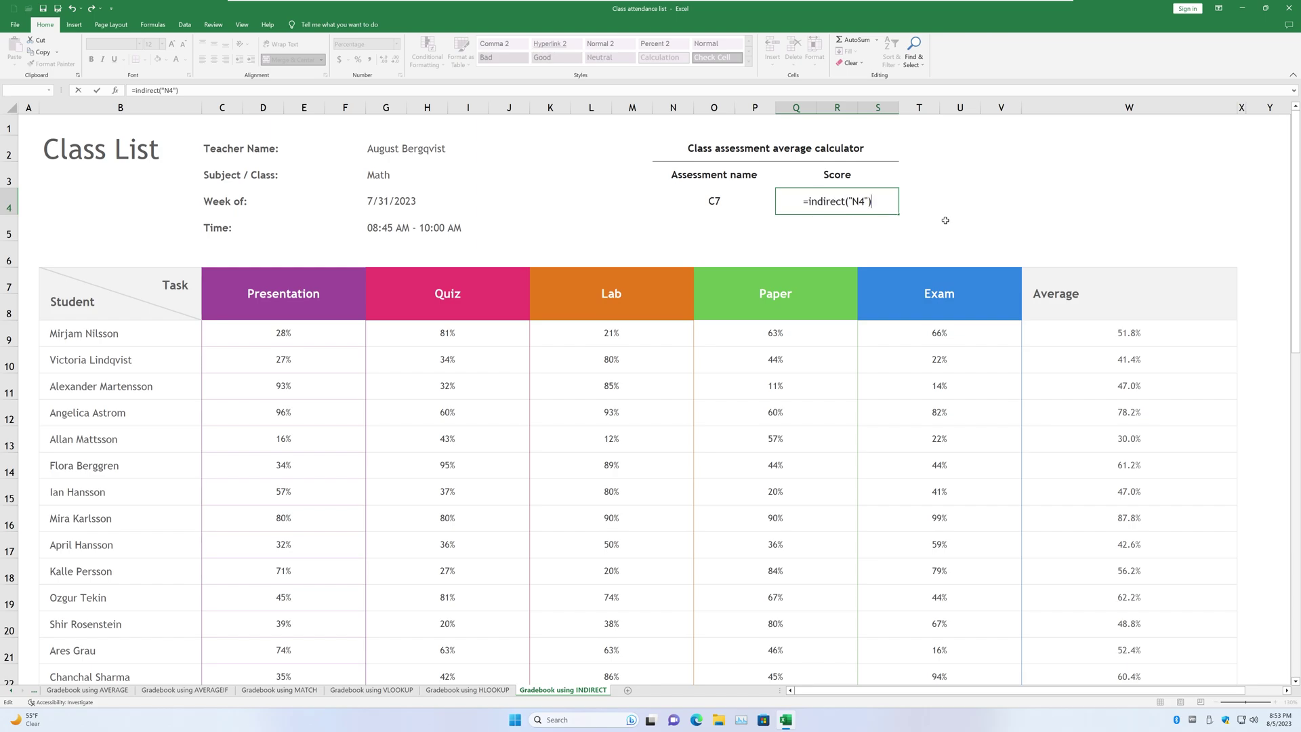
key("Return")
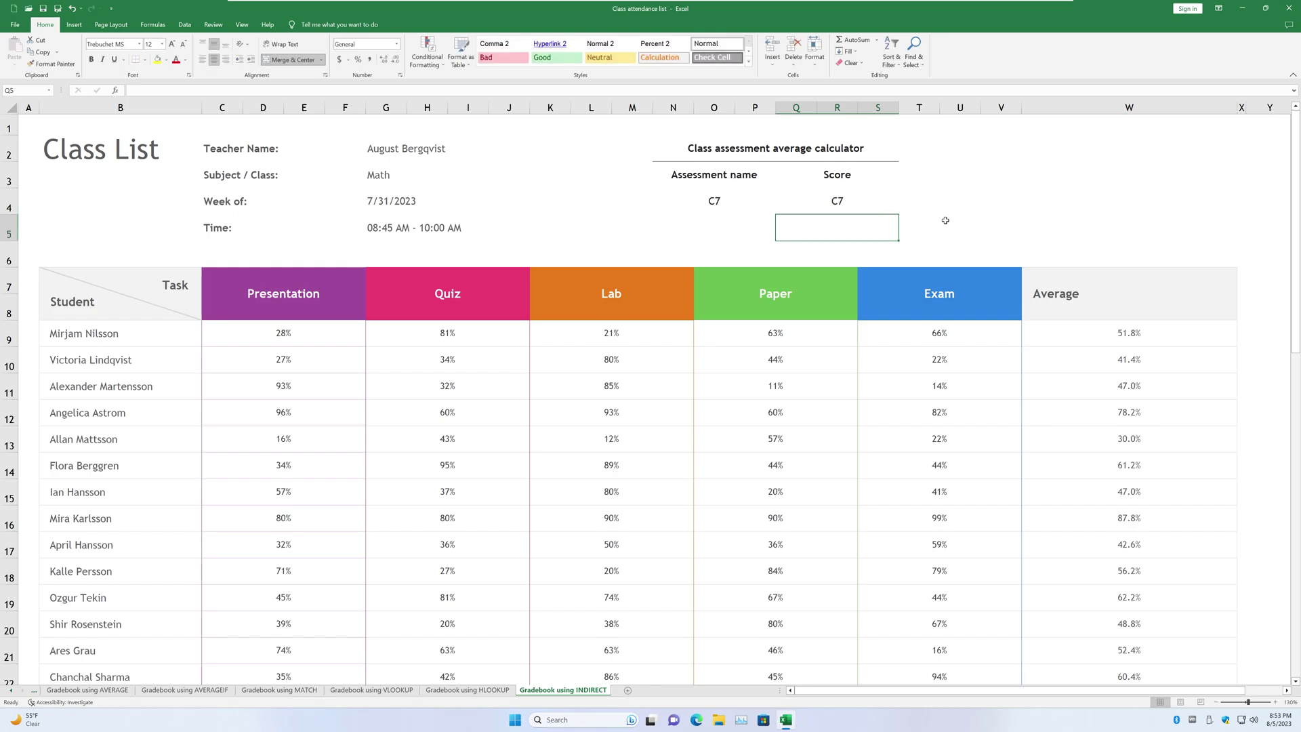
left_click(839, 200)
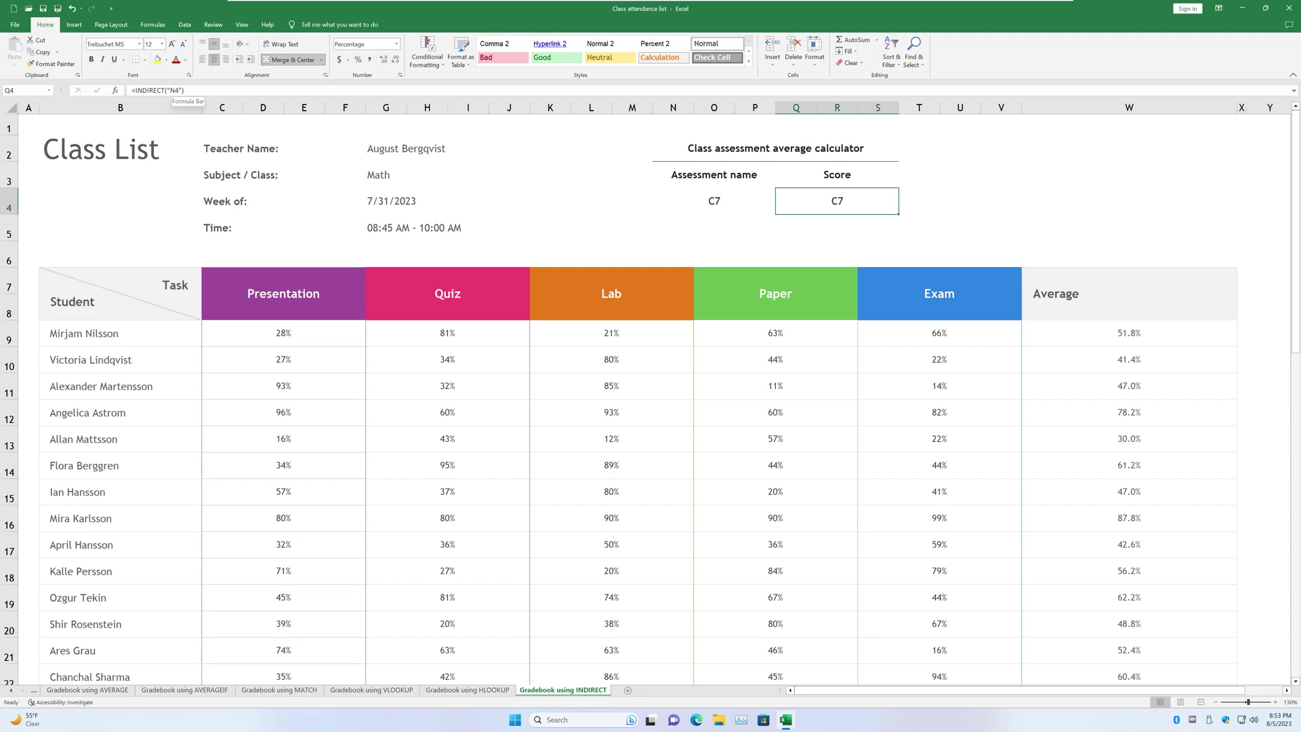
left_click(701, 208)
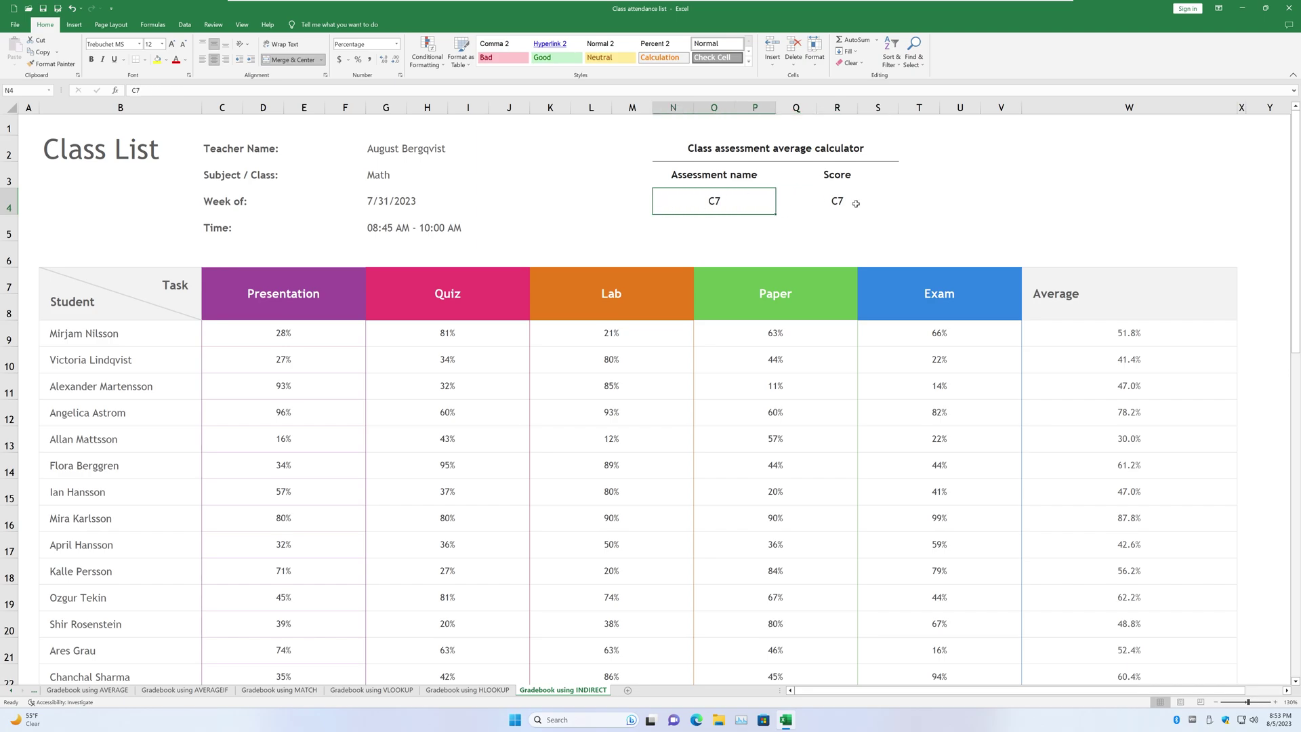
Clear the old C7 results from Score cell Q4 and Assessment name cell N4.
left_click(818, 212)
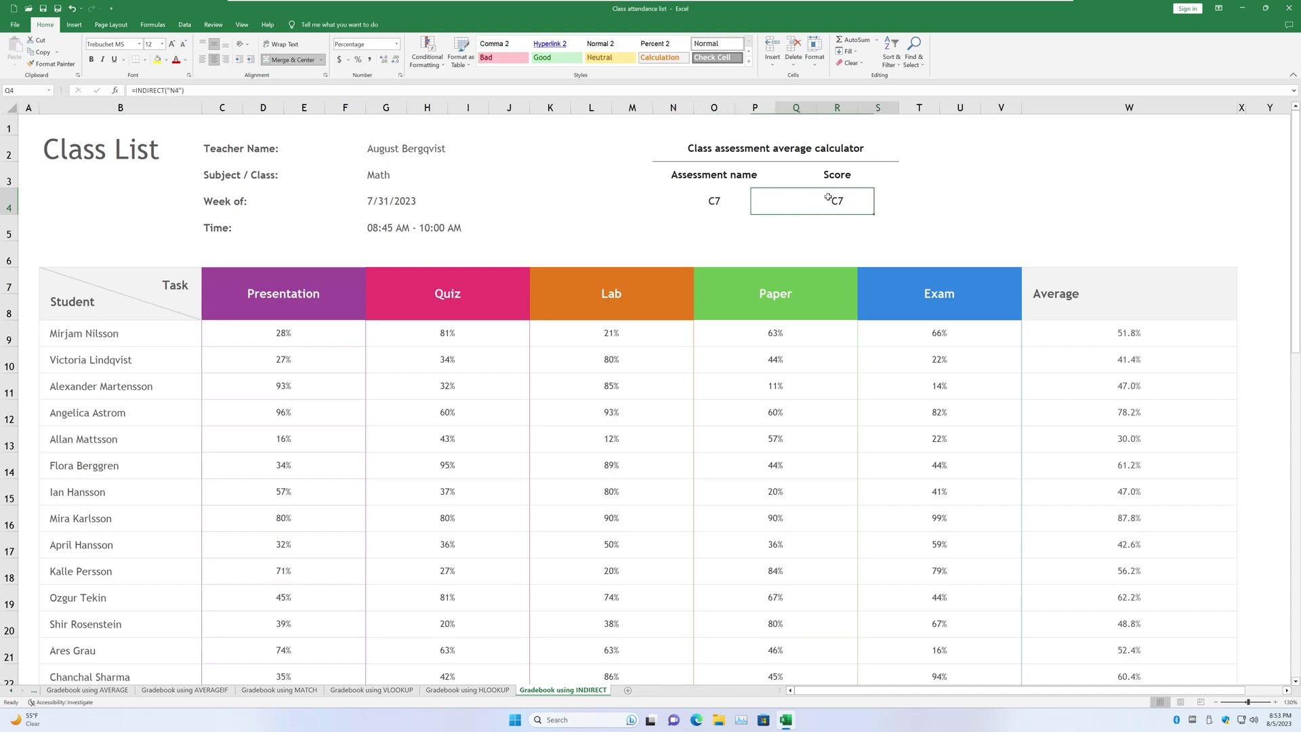
key("Delete")
left_click(731, 202)
key("Delete")
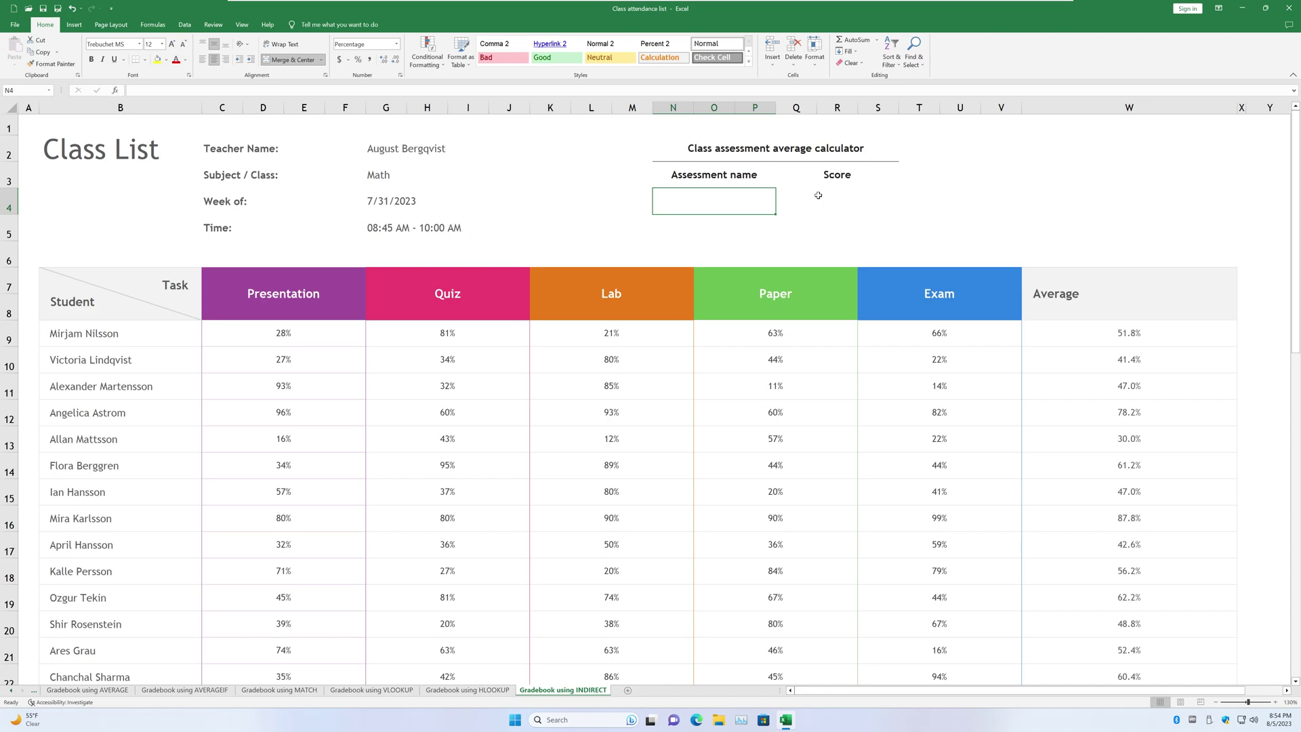
Set N4 to =O7 so the Assessment name shows Paper.
type("=")
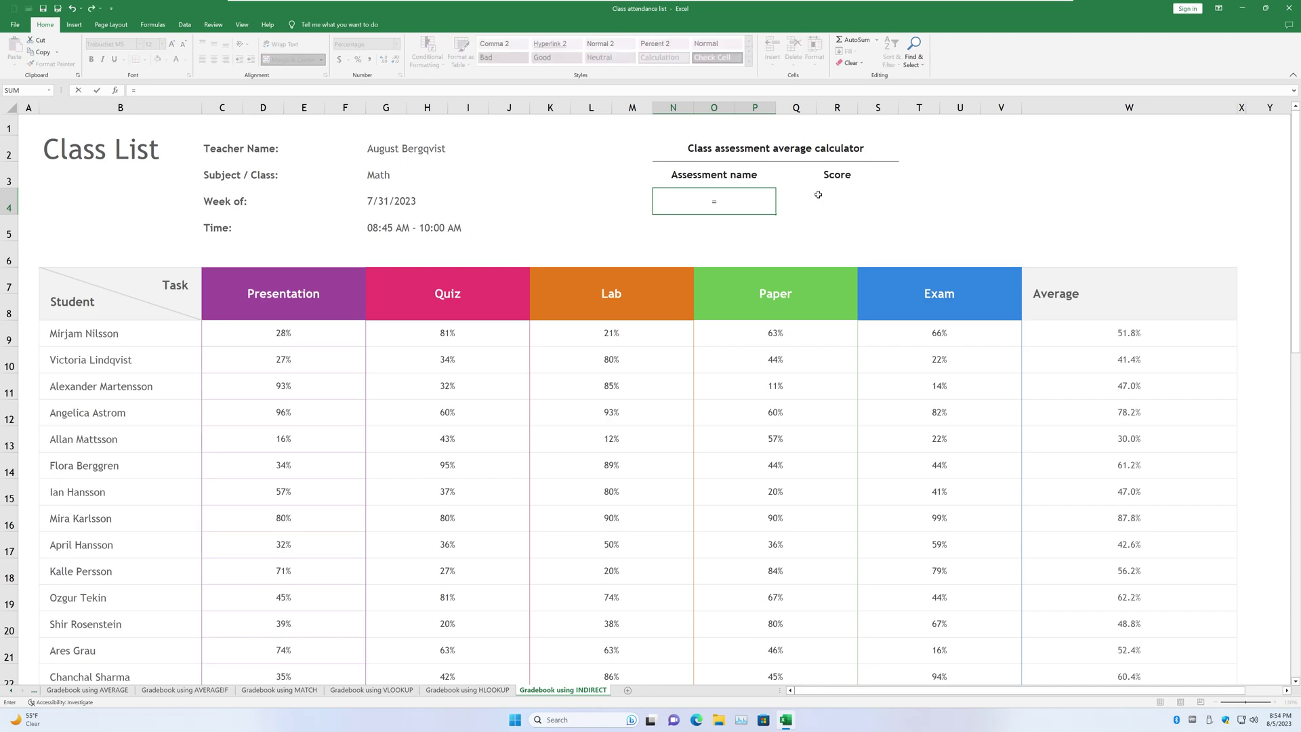
left_click(780, 281)
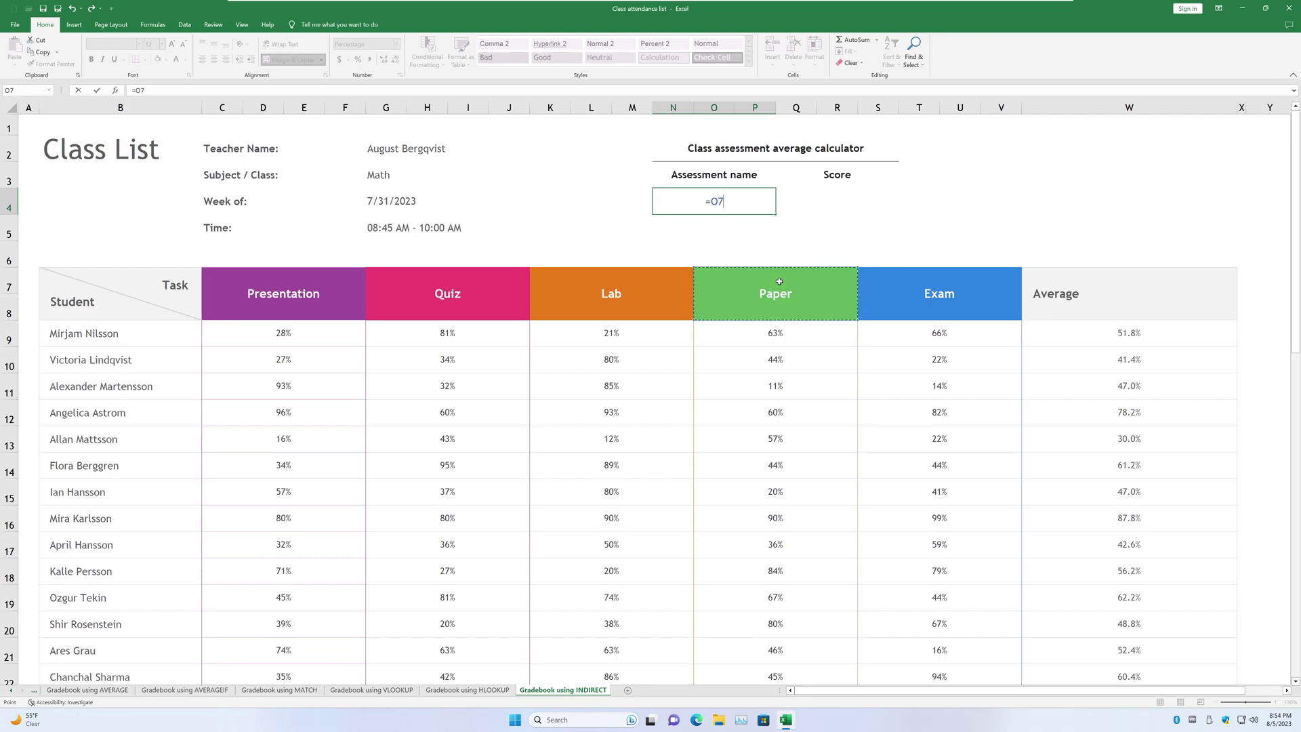
key("Return")
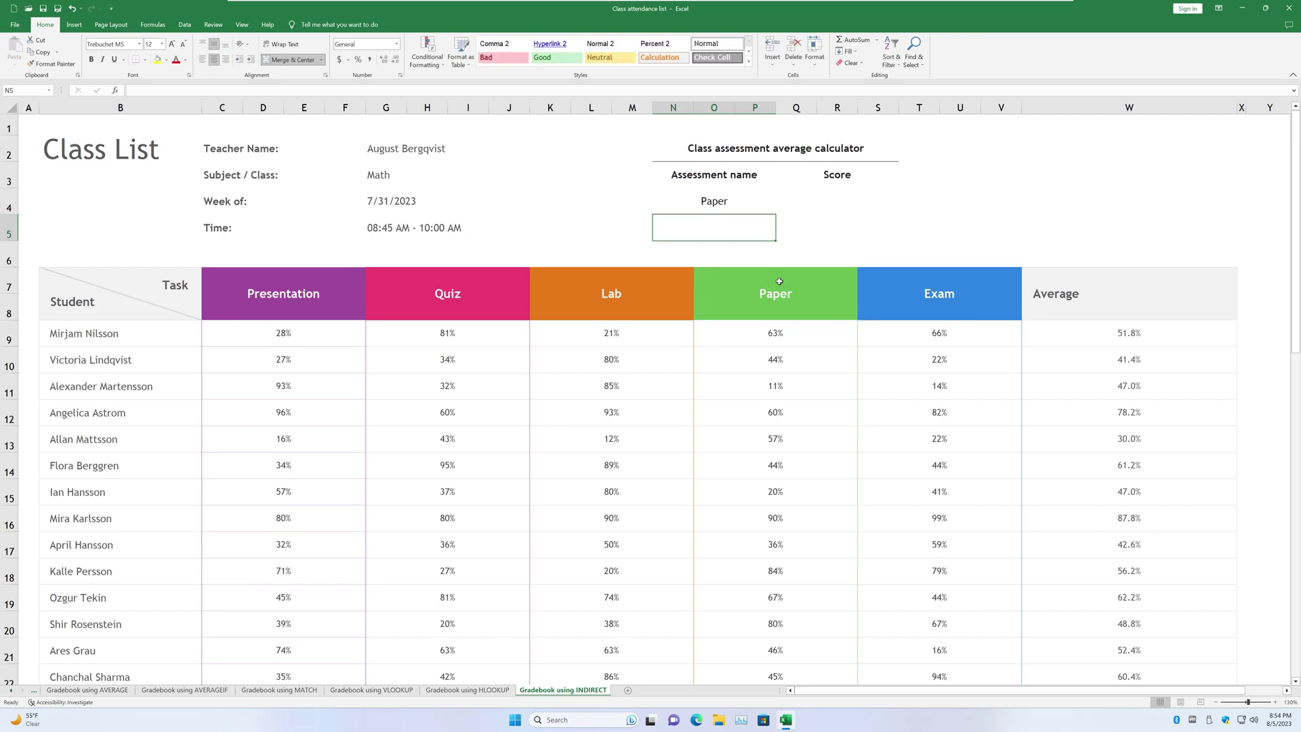
left_click(821, 198)
Enter =AVERAGE(INDIRECT("O9:O48")) in Q4, showing the Paper average of 56.50%.
type("=")
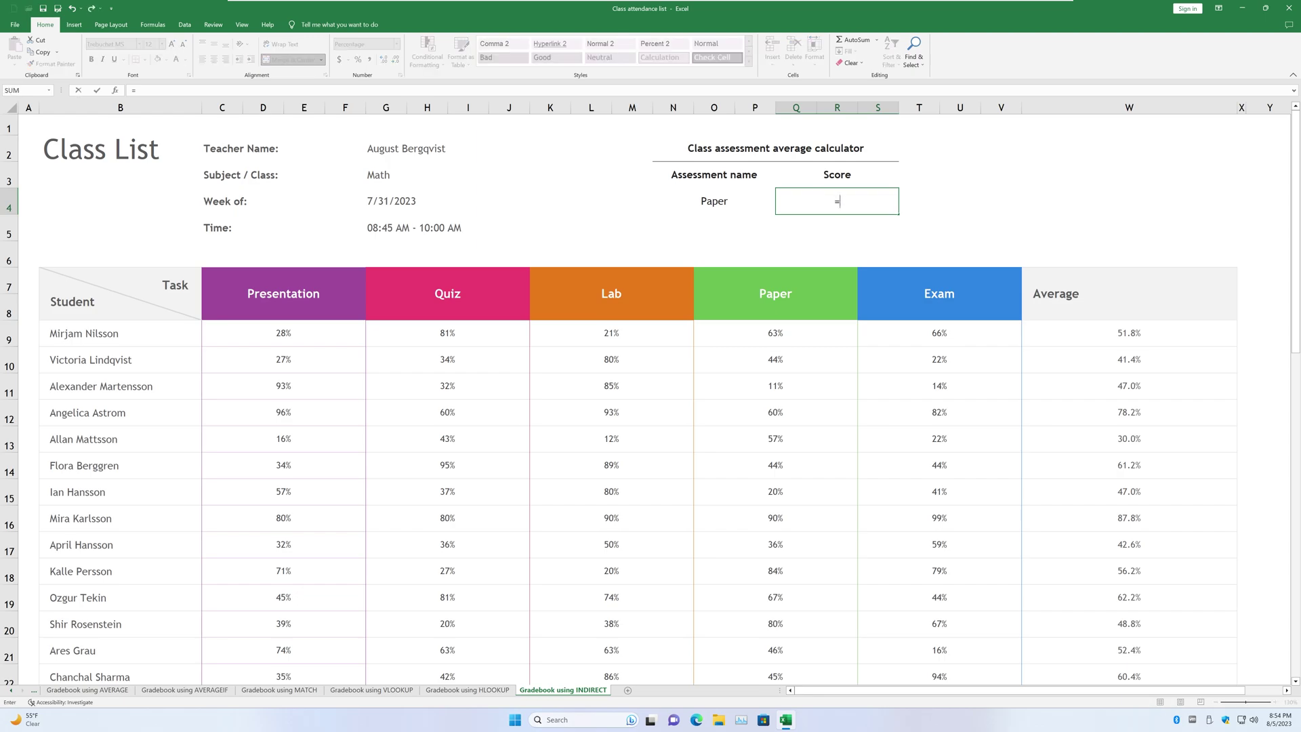
type("AVERA")
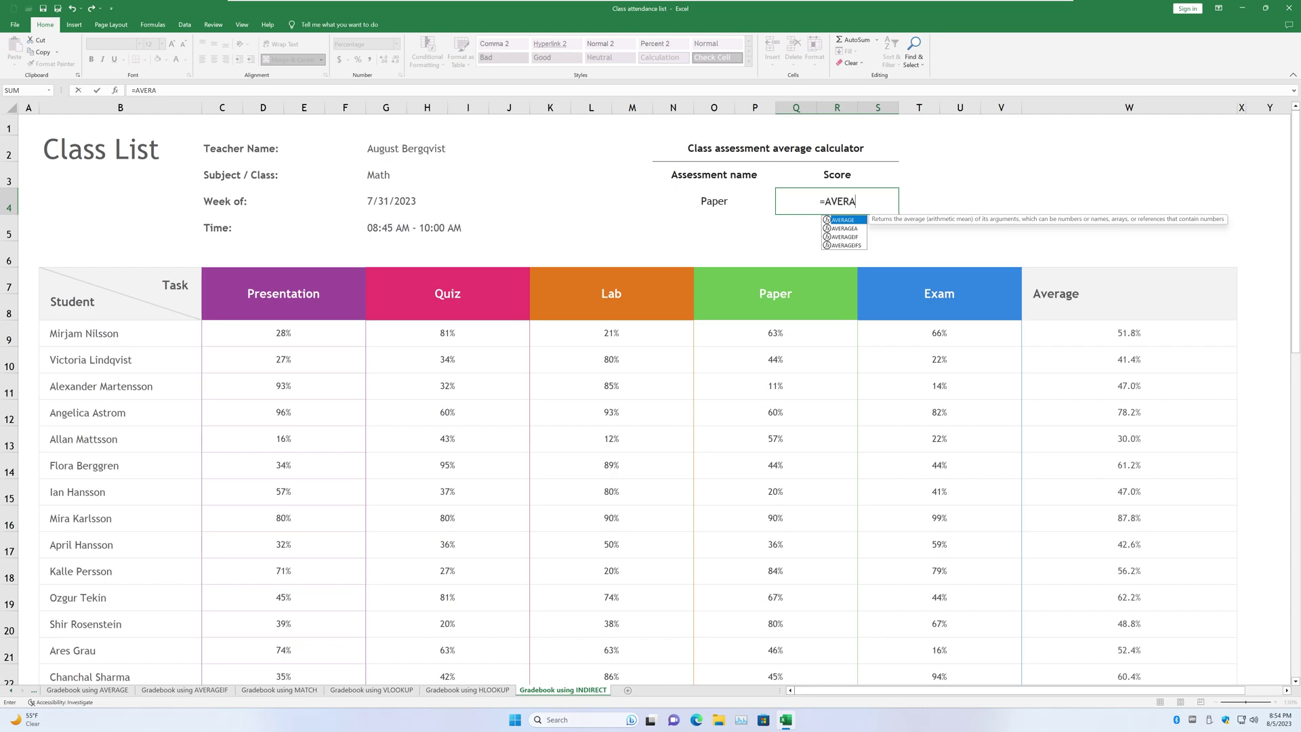
type("GE(")
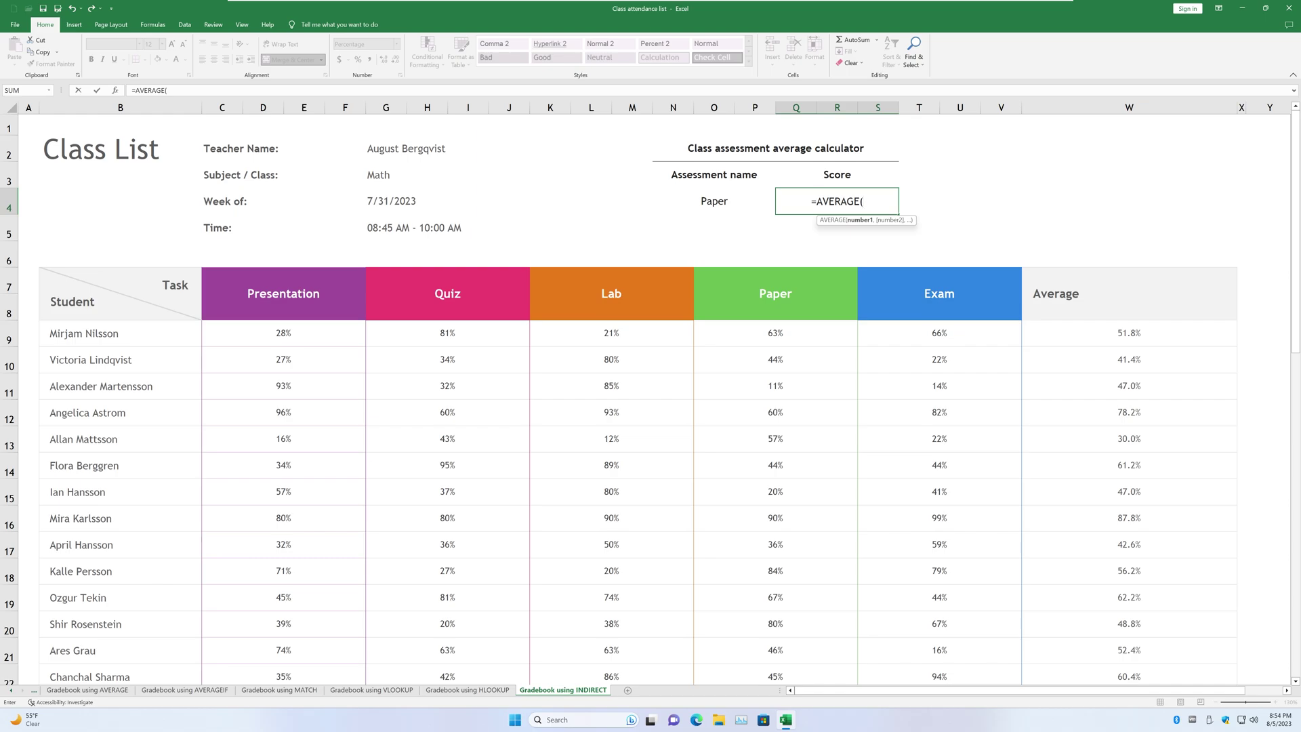
type("INDIREC")
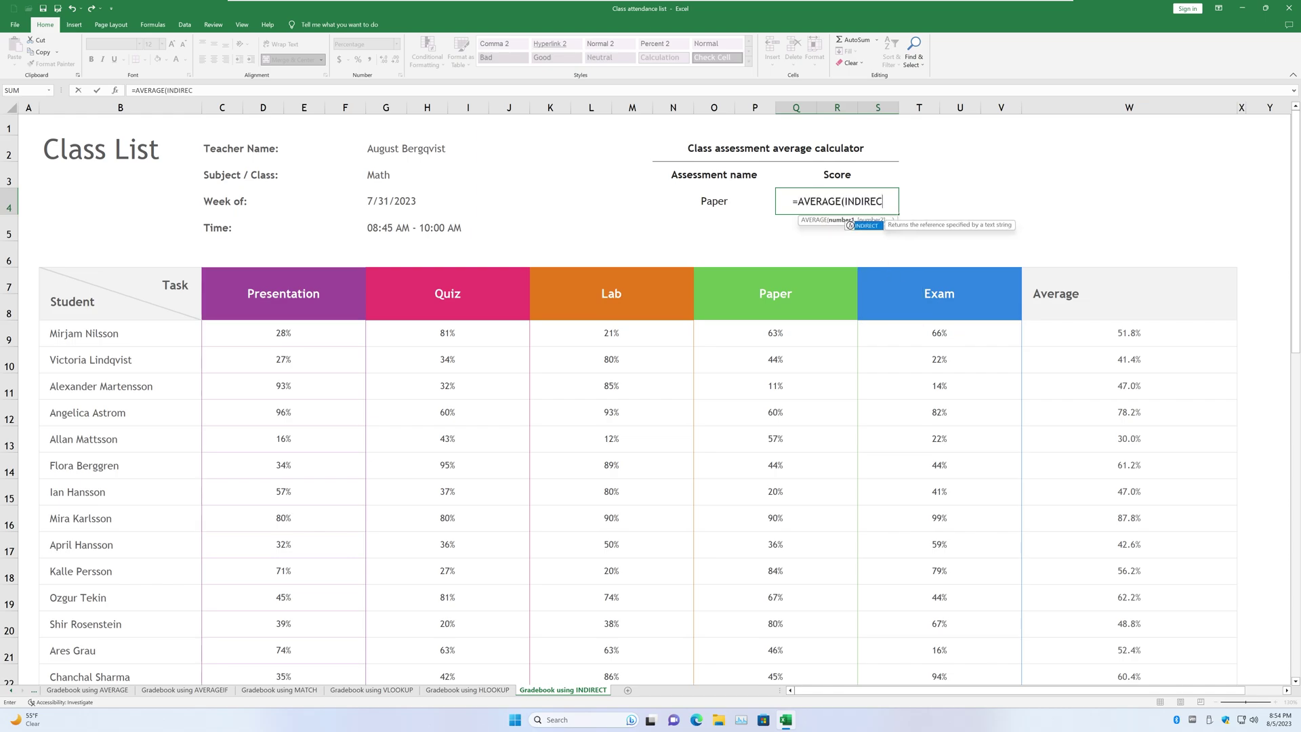
type("T(")
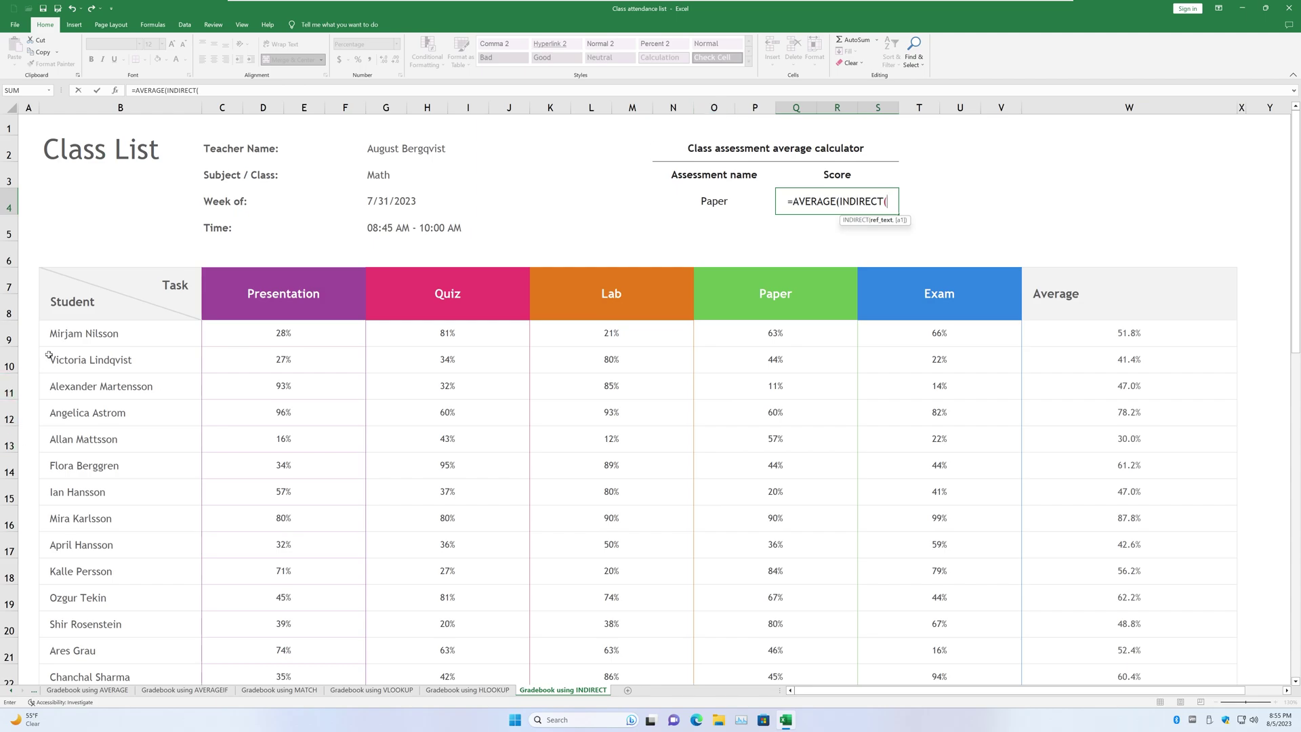
scroll(540, 400, "down", 17)
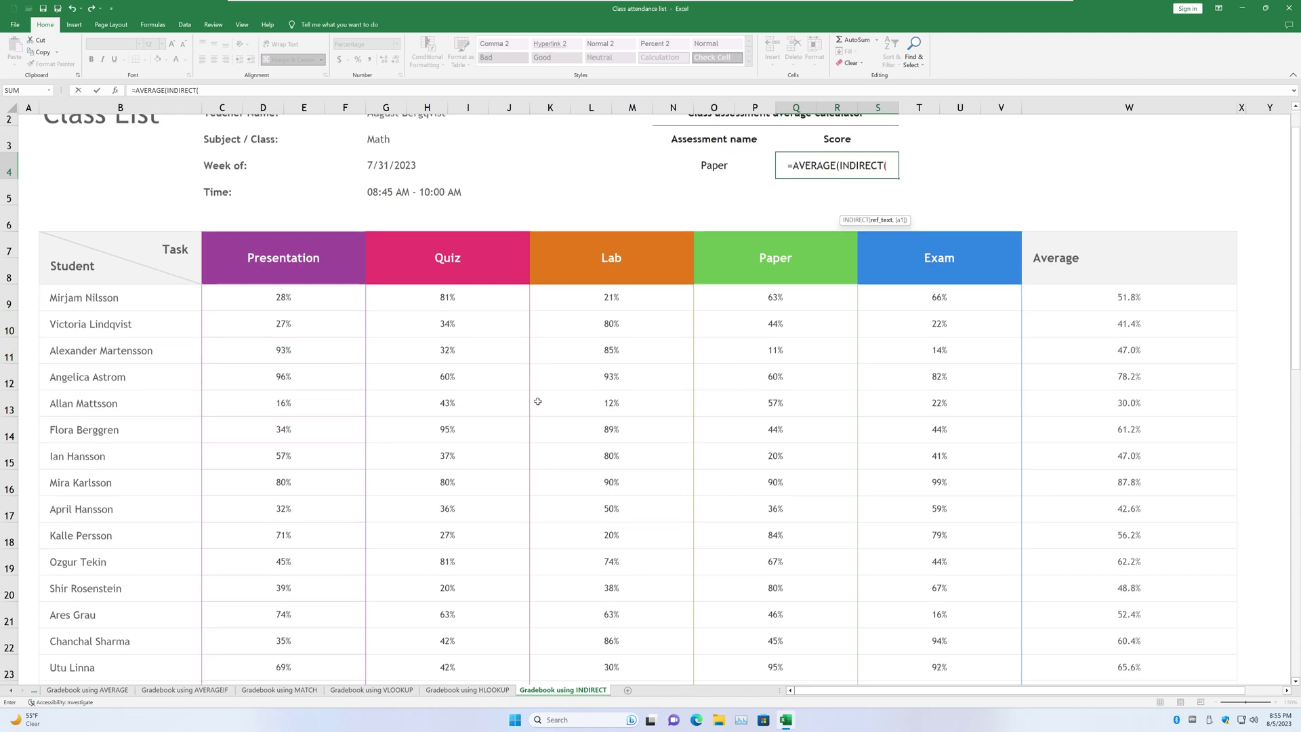
scroll(563, 401, "up", 17)
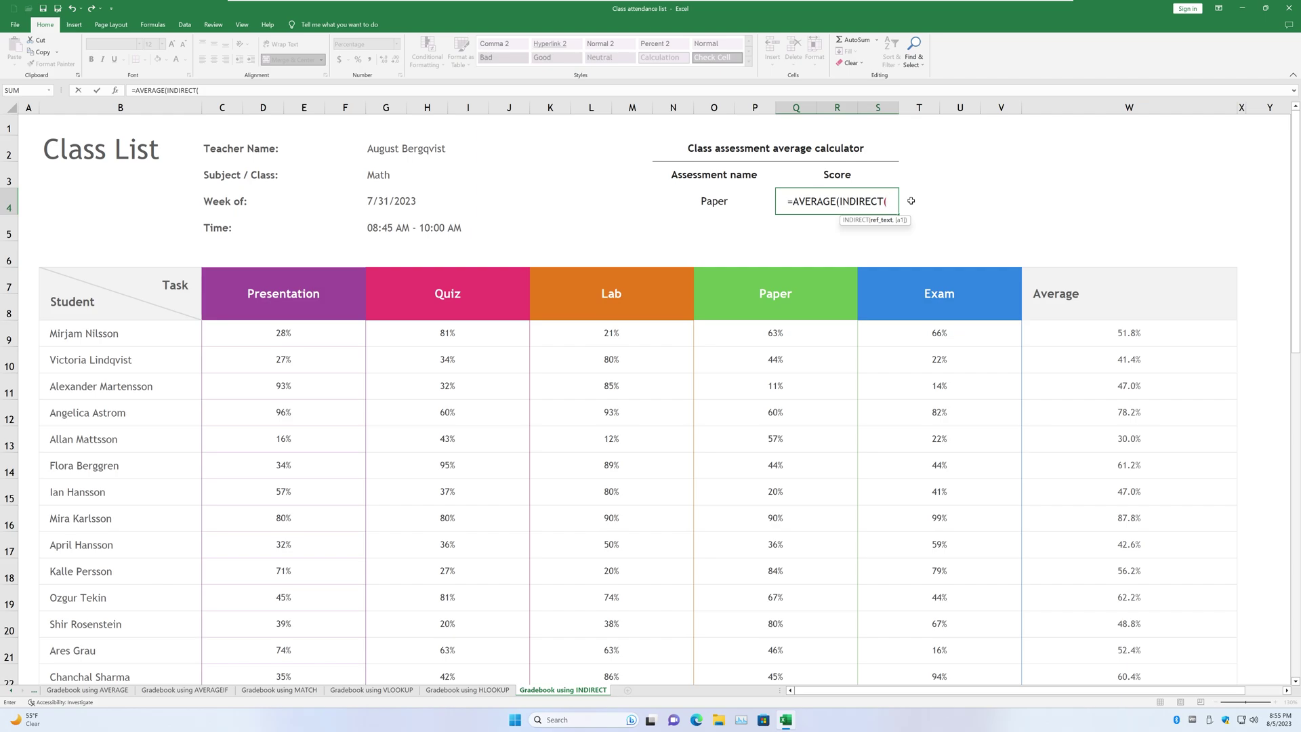
type("\"O(")
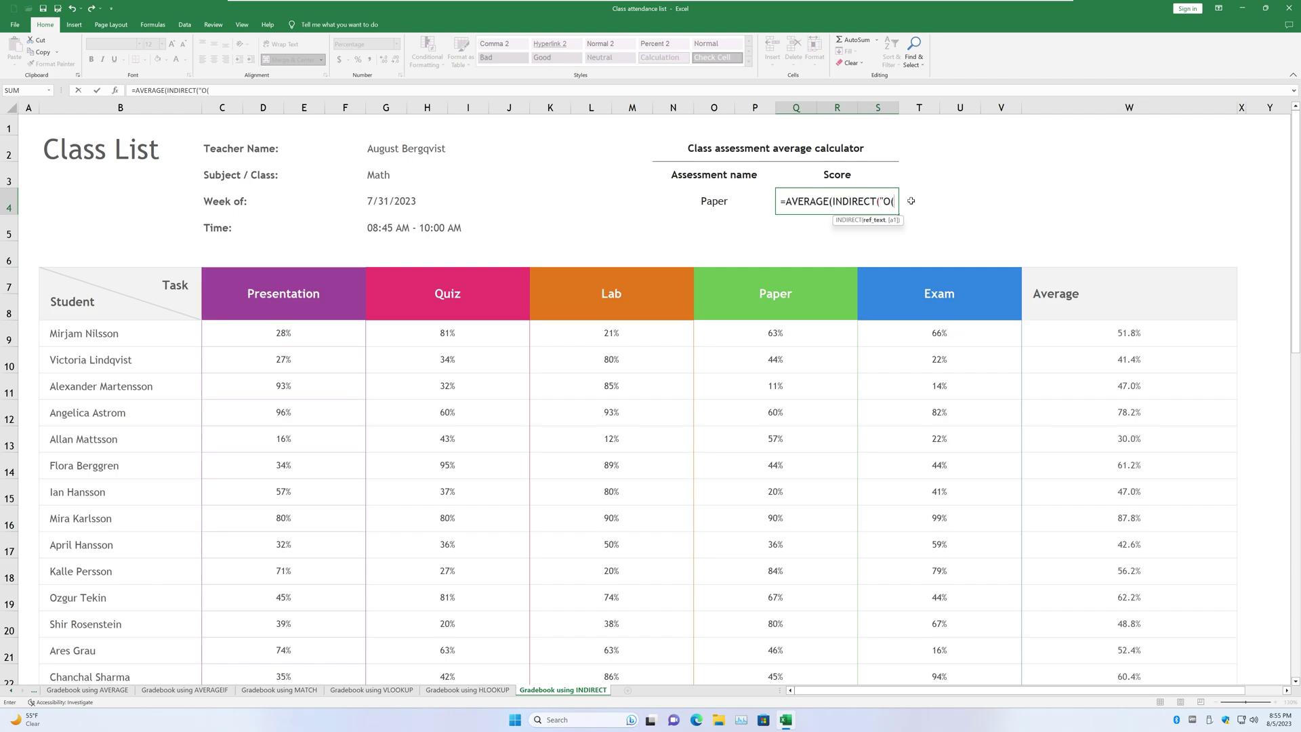
key("BackSpace")
type("9:")
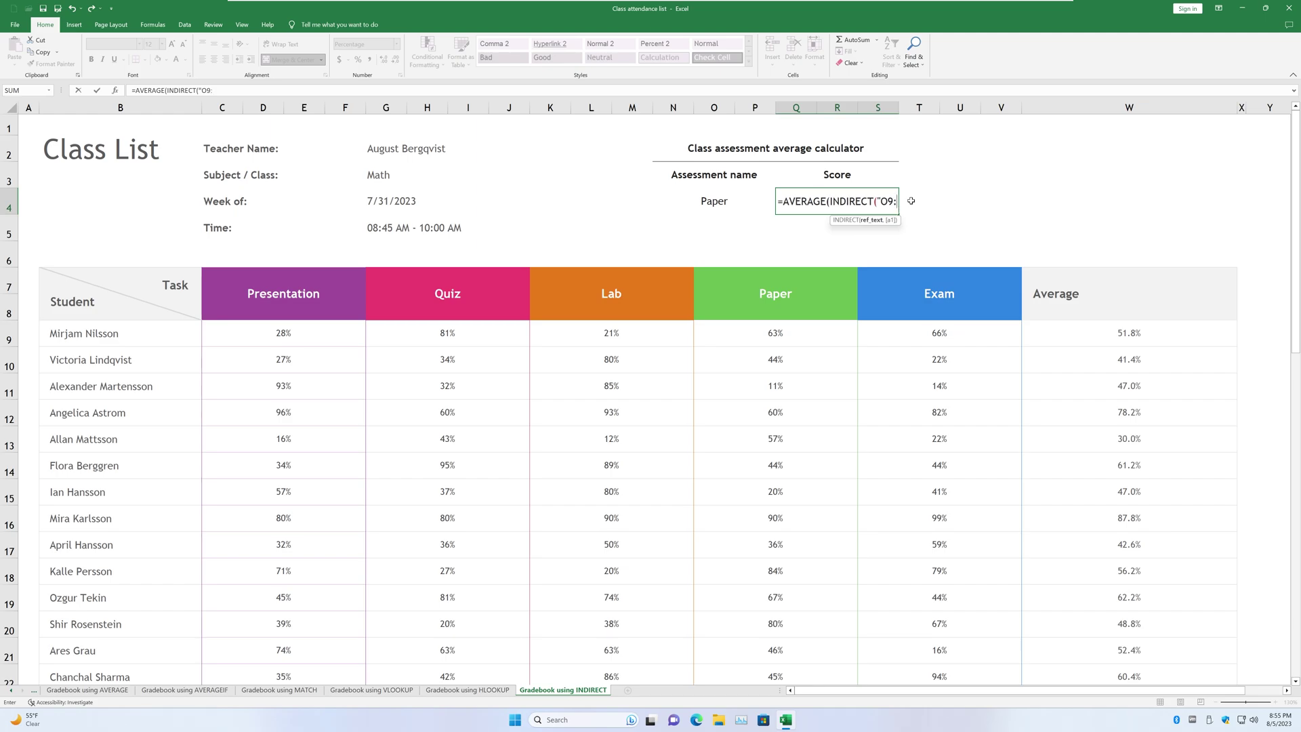
type("O")
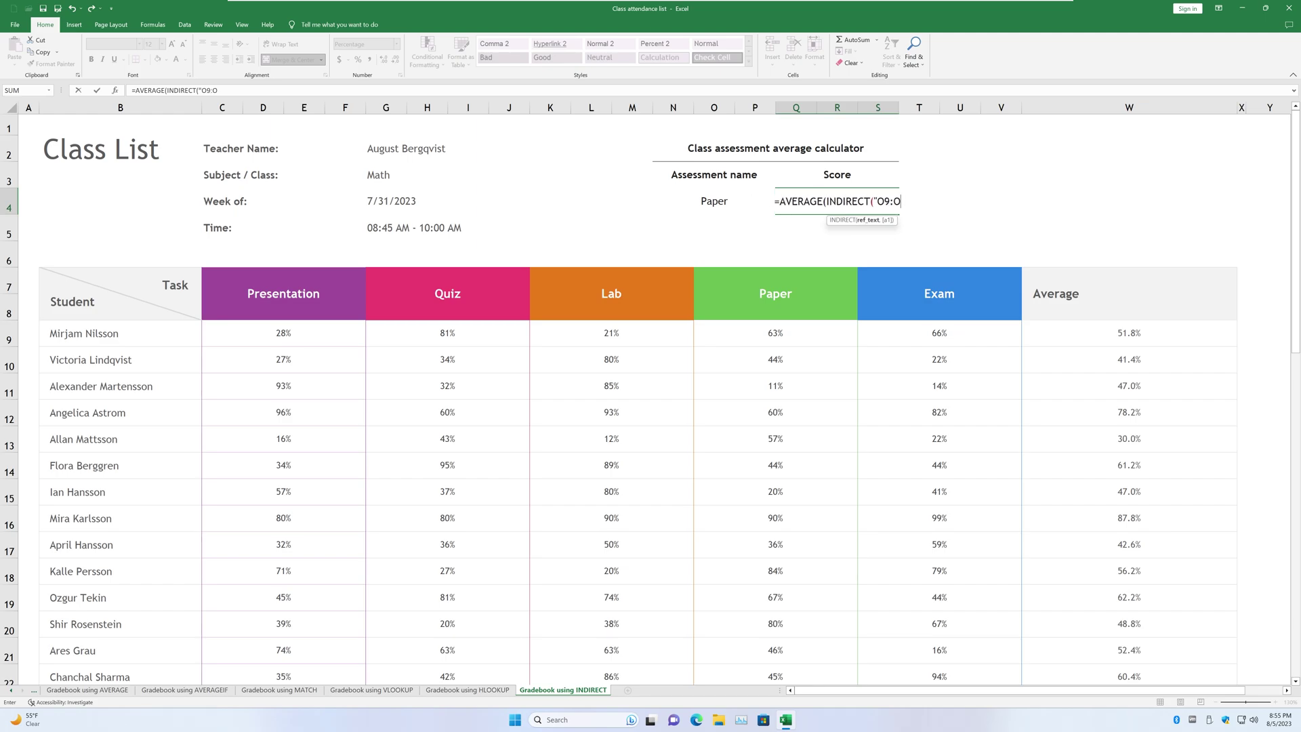
type("48\"")
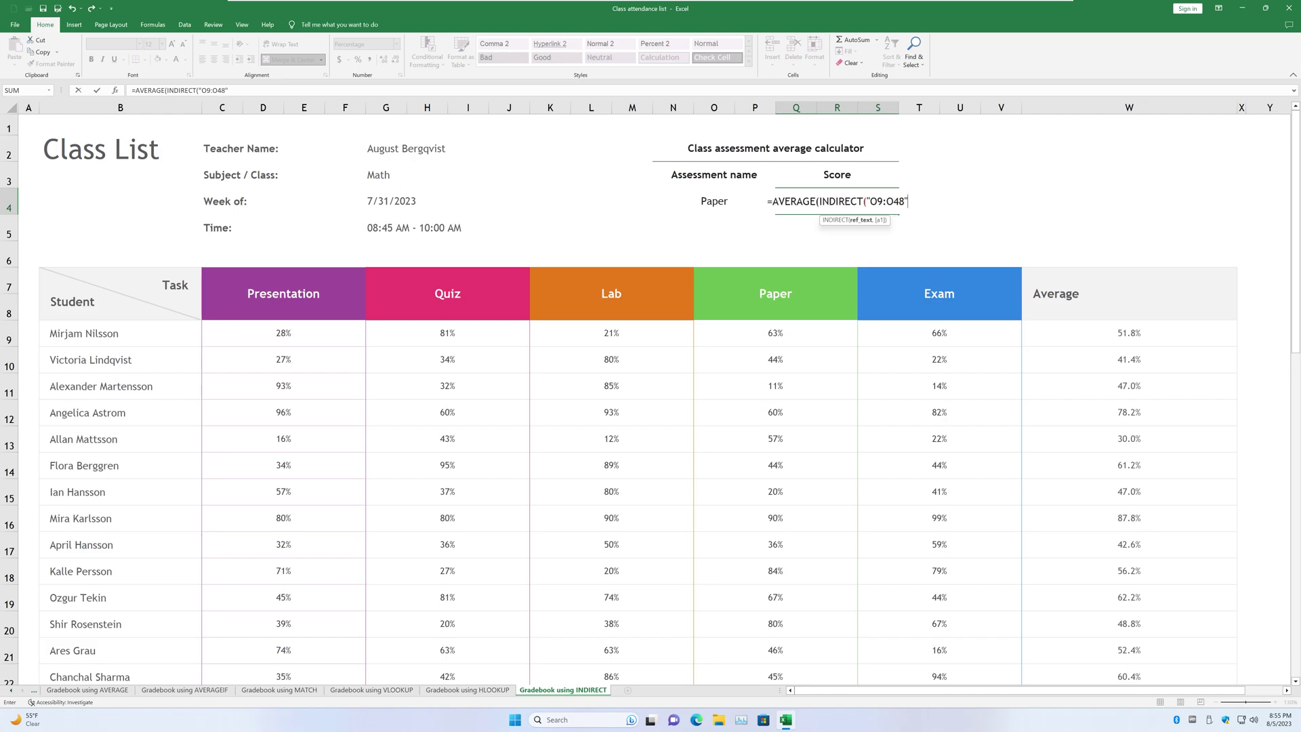
type(")")
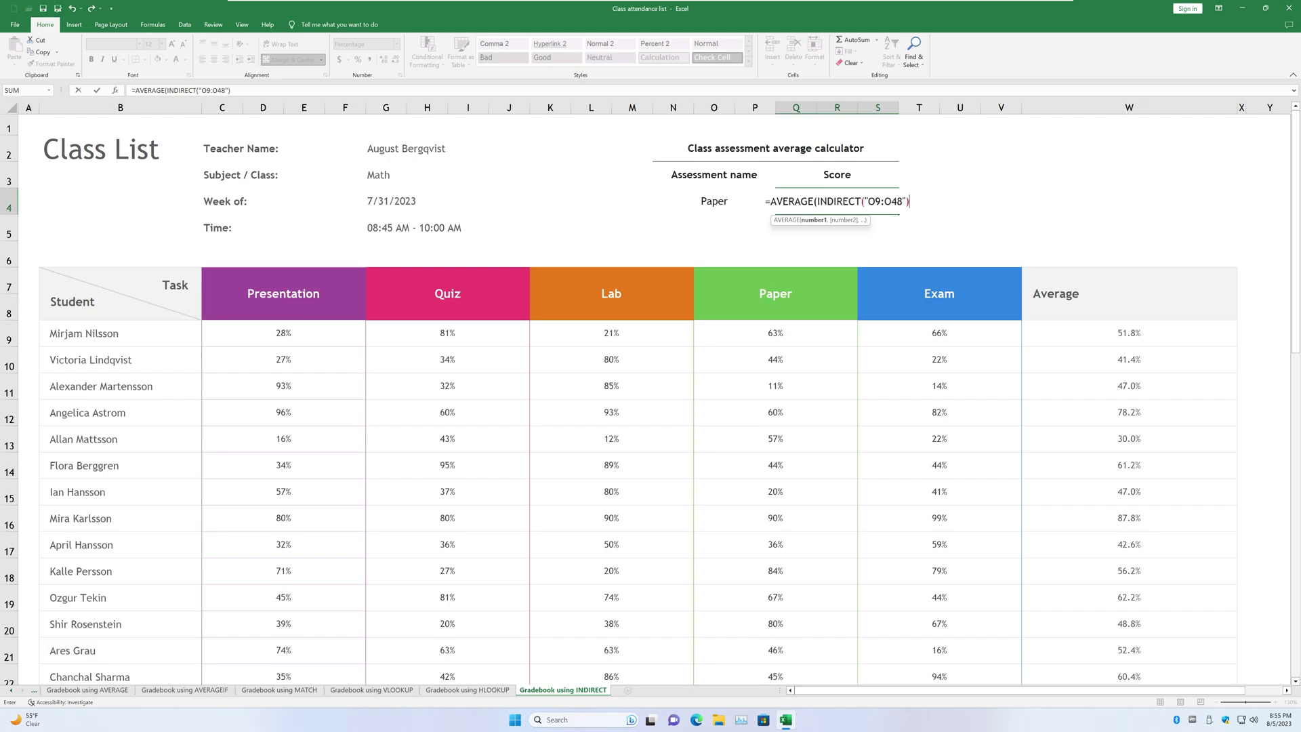
type(")")
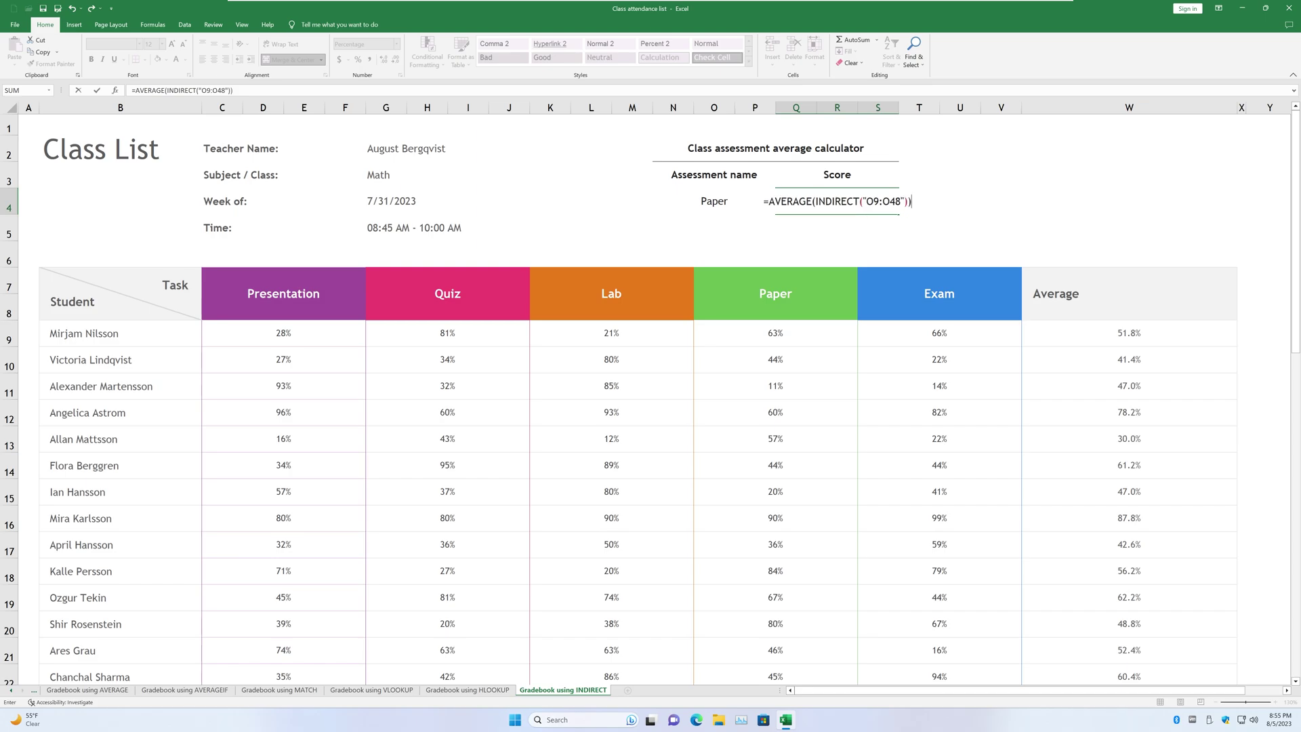
key("Return")
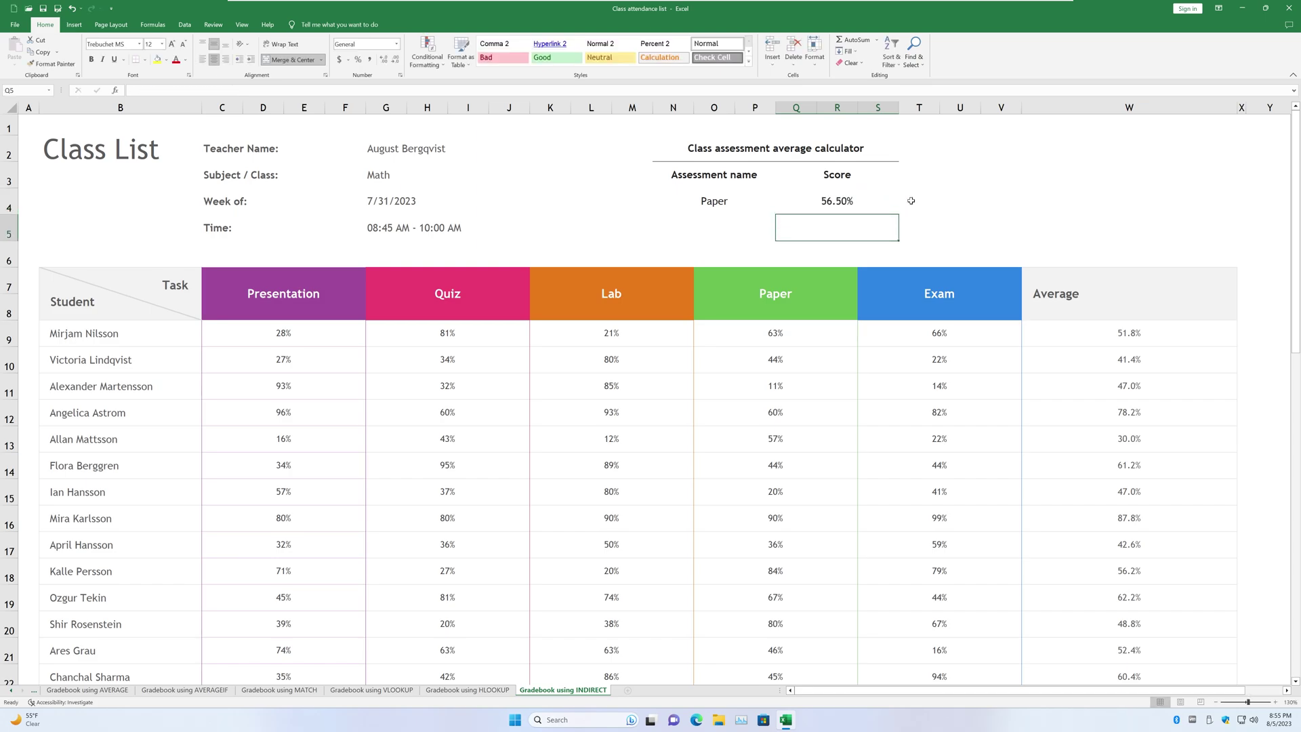
Add a plain =AVERAGE(O9:O48) check formula in Q5 for comparison.
left_click(867, 205)
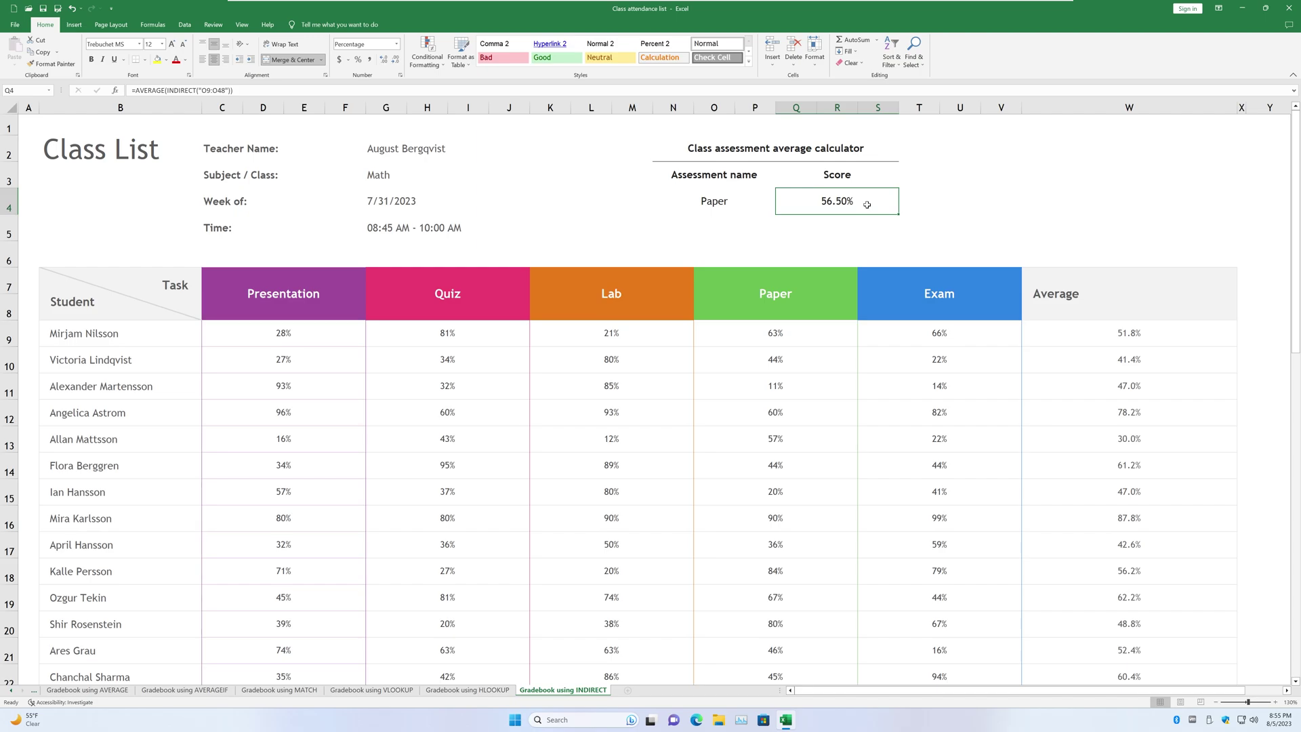
left_click(842, 220)
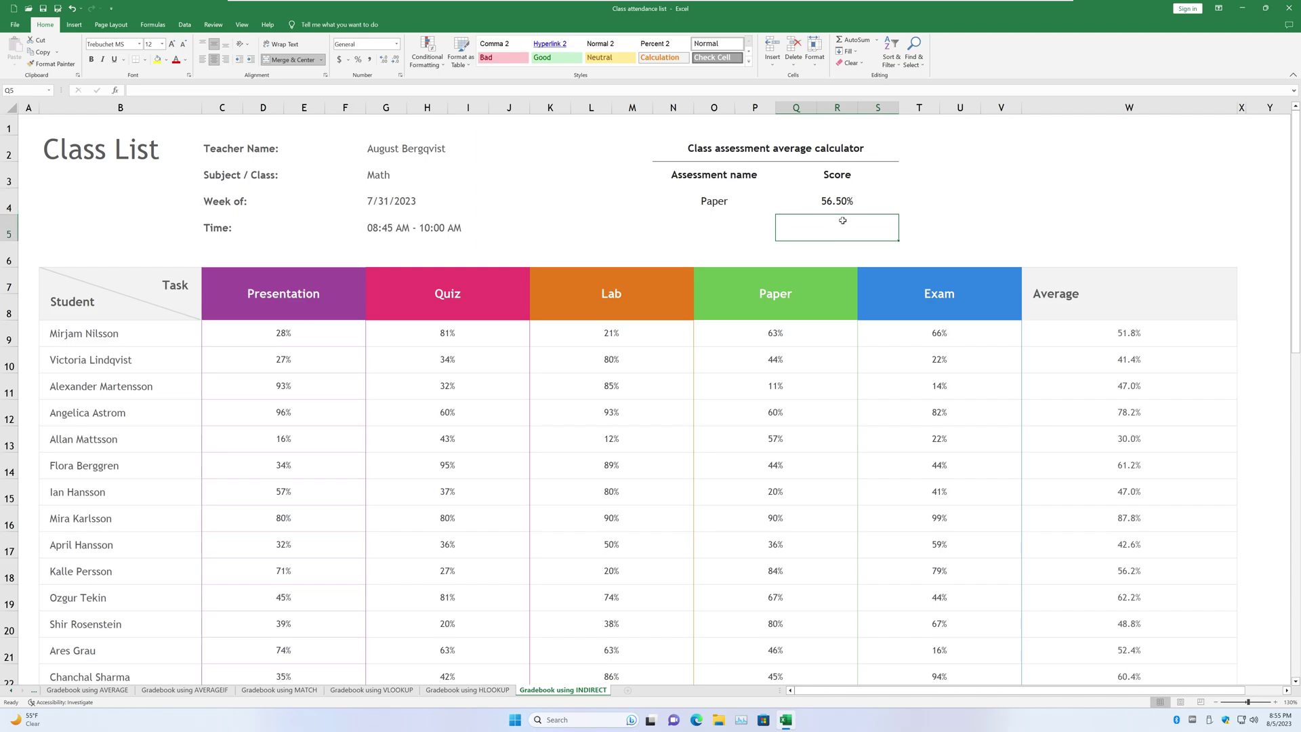
type("=")
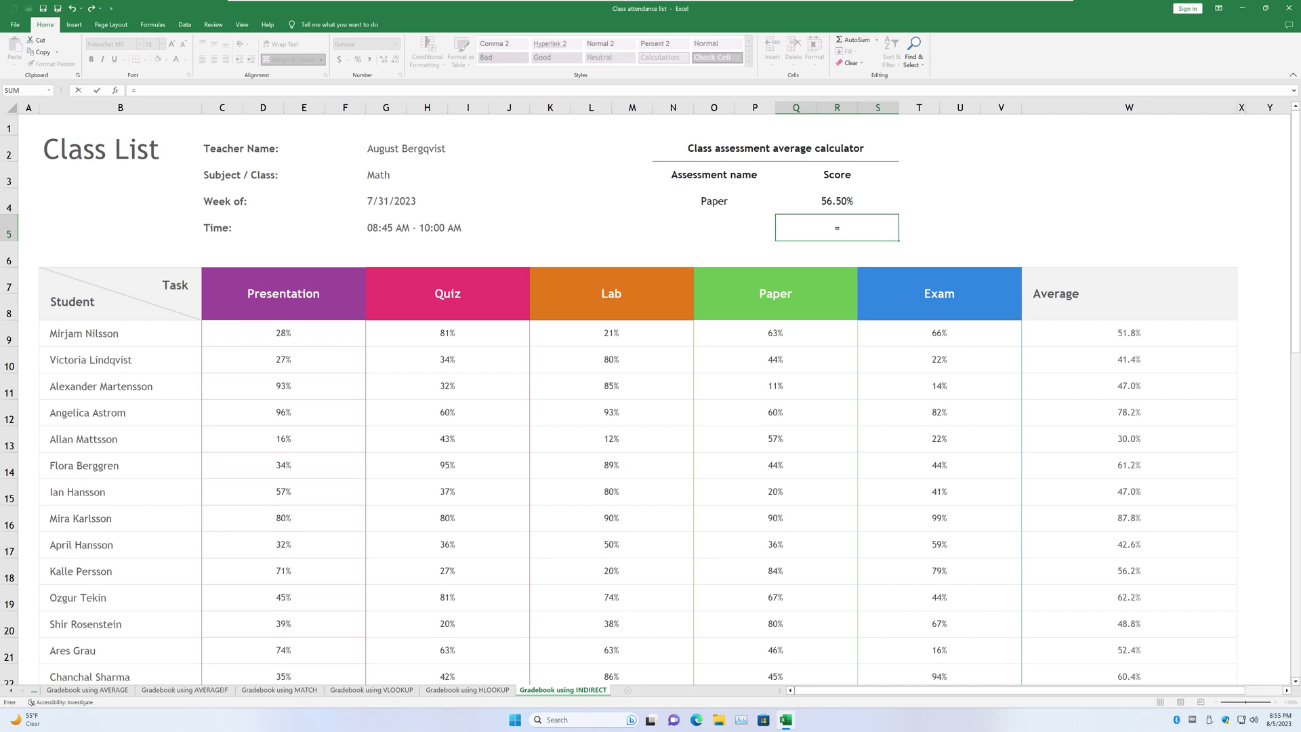
type("AVERA")
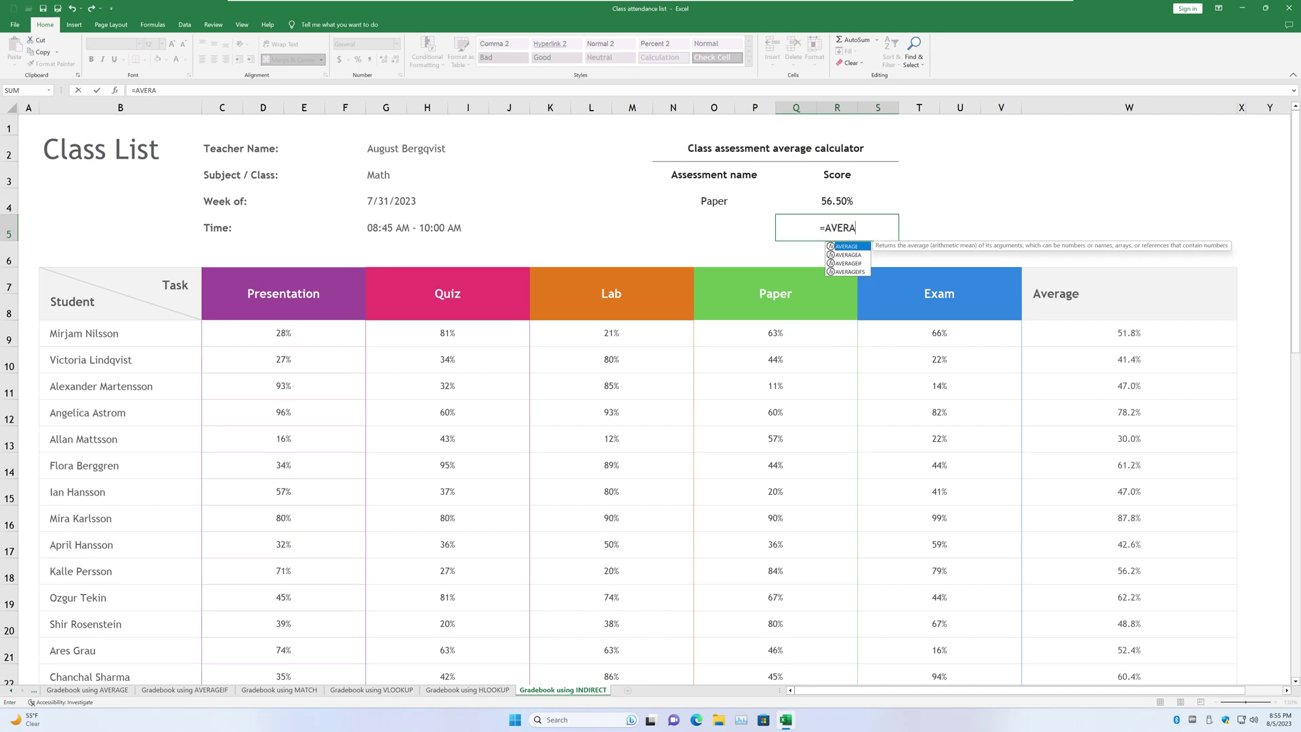
type("GE(")
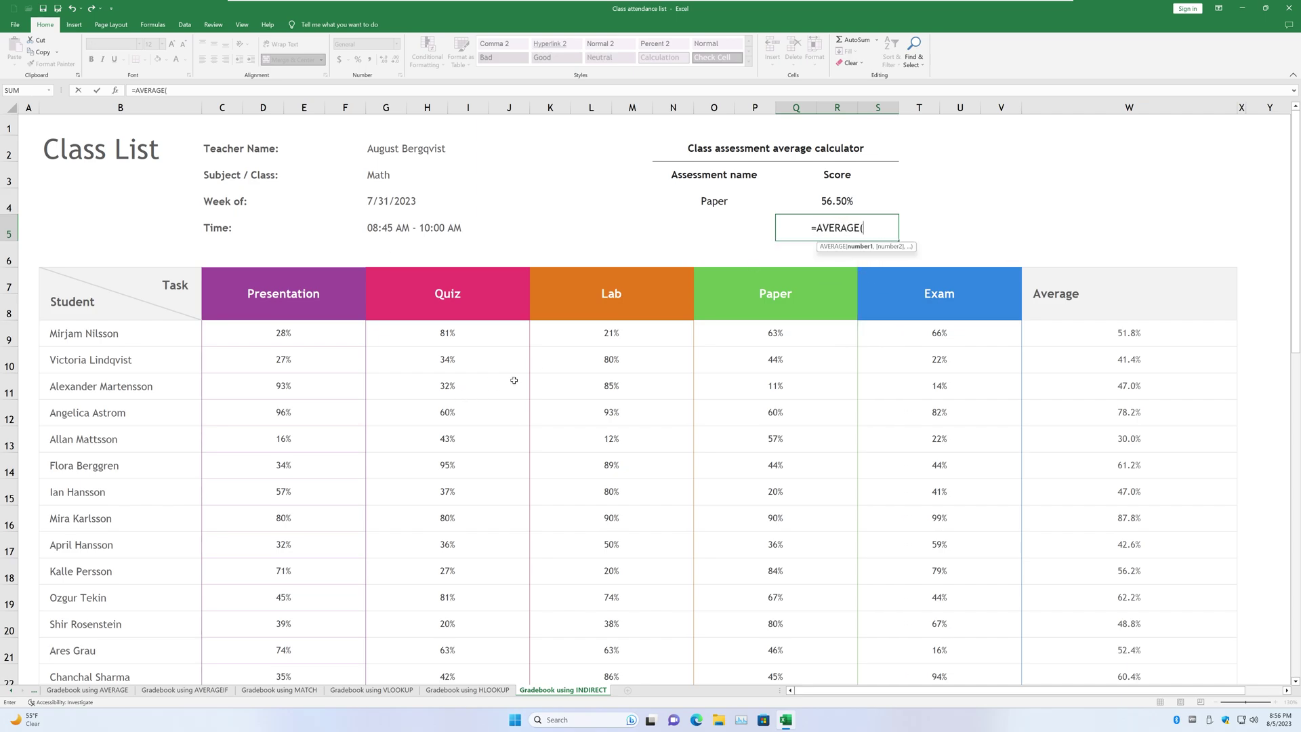
left_click(779, 334)
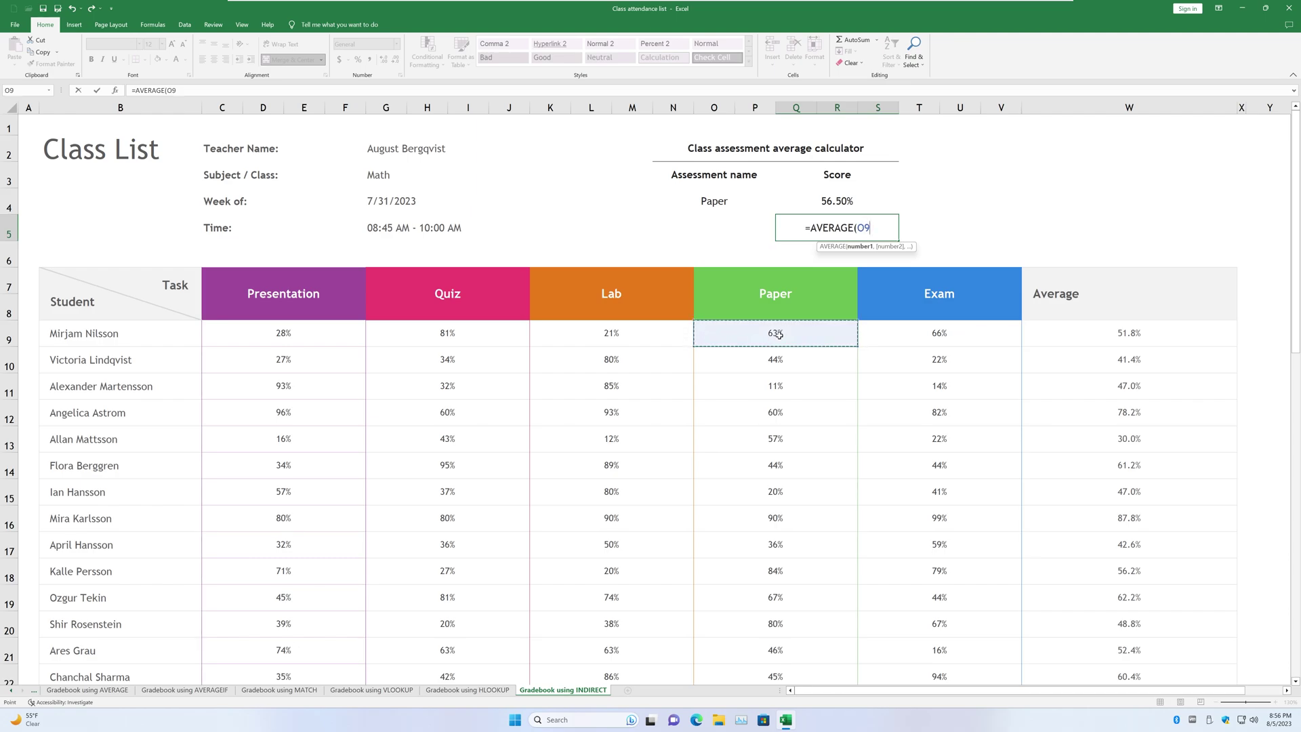
key("ctrl+shift+Down")
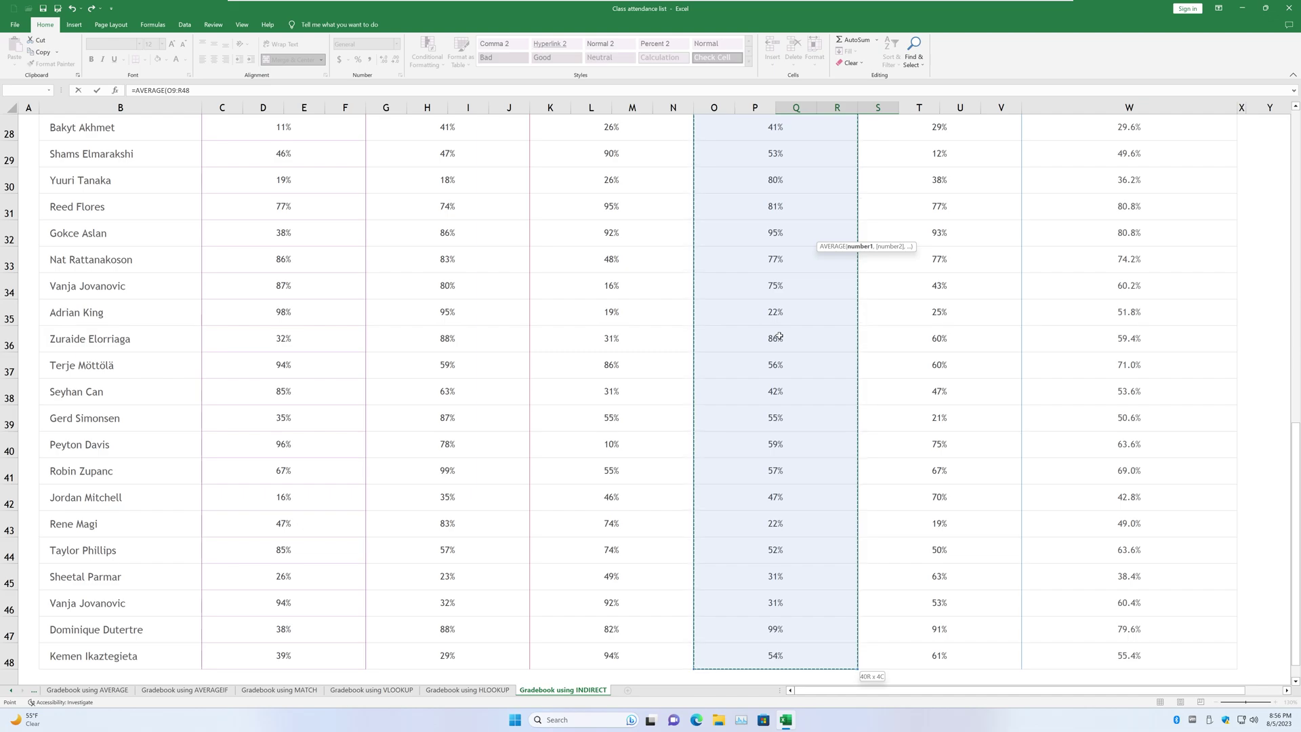
type(")")
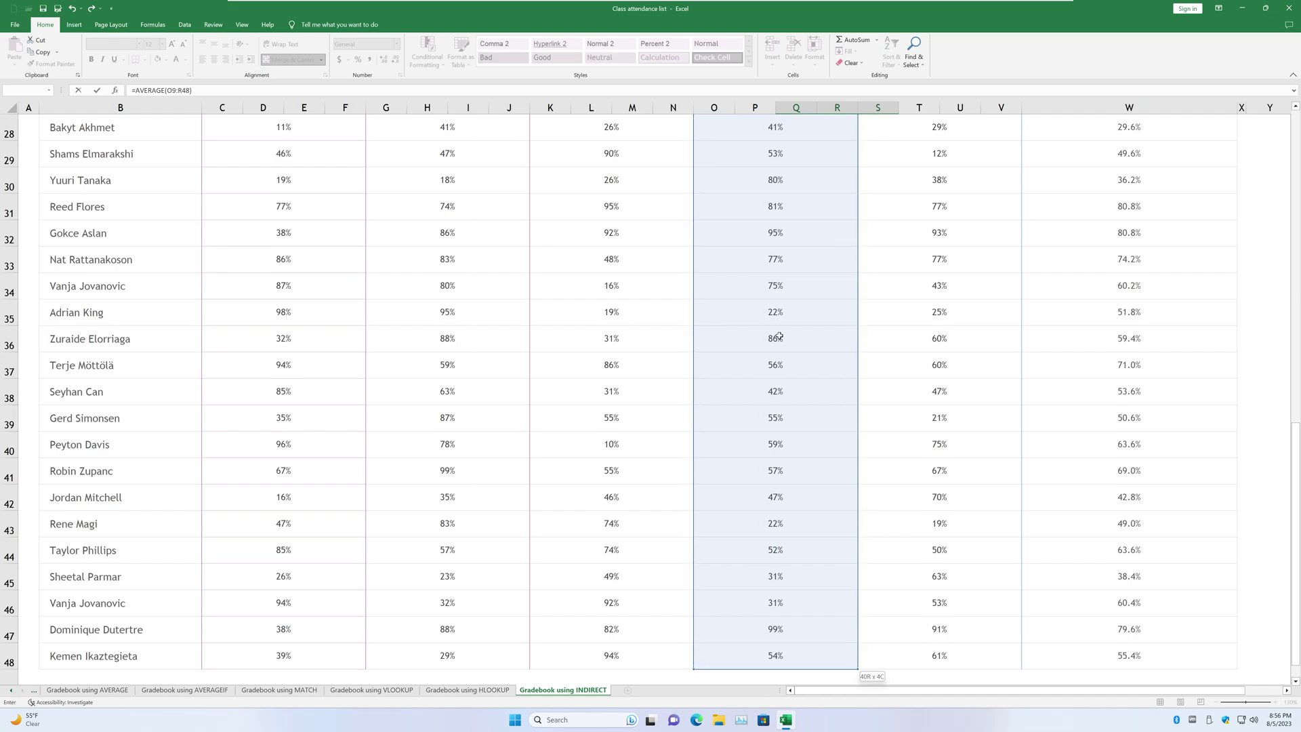
key("Return")
Show the Q5 average to two decimals, compare it with Q4, then delete Q5.
scroll(780, 337, "up", 2)
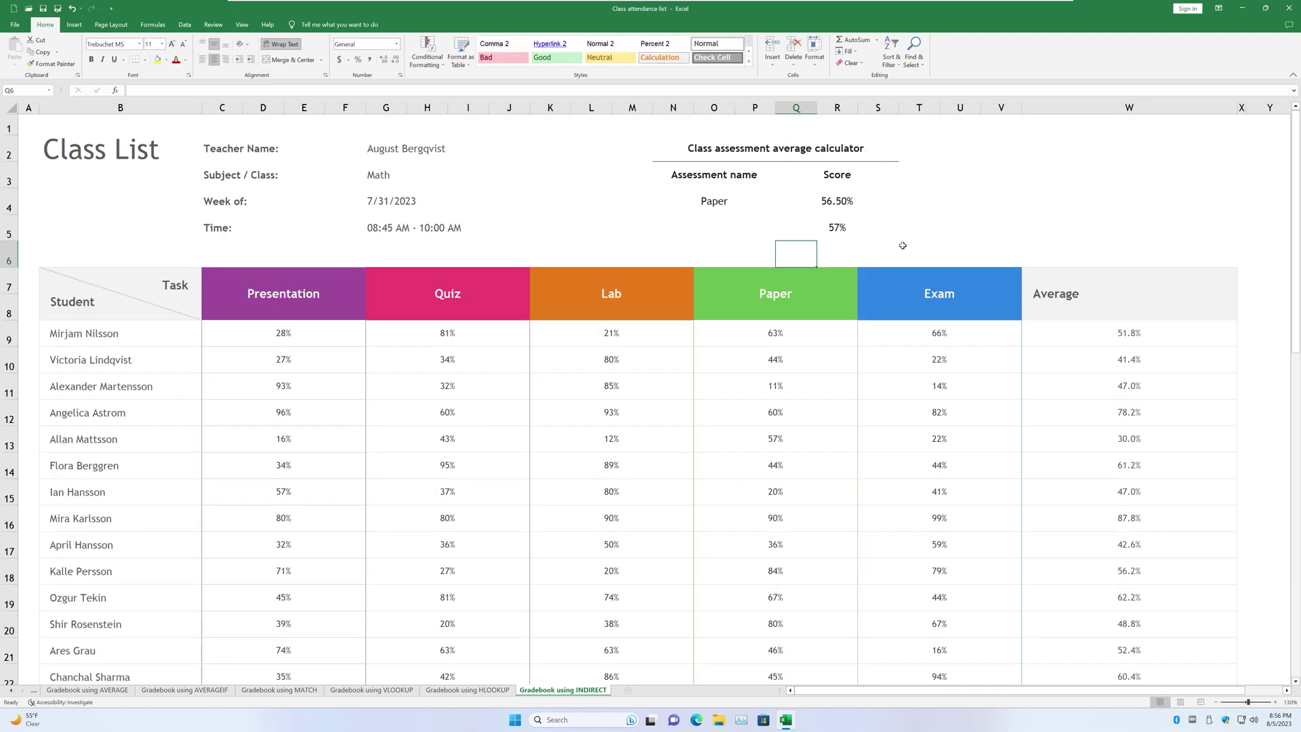
left_click(869, 238)
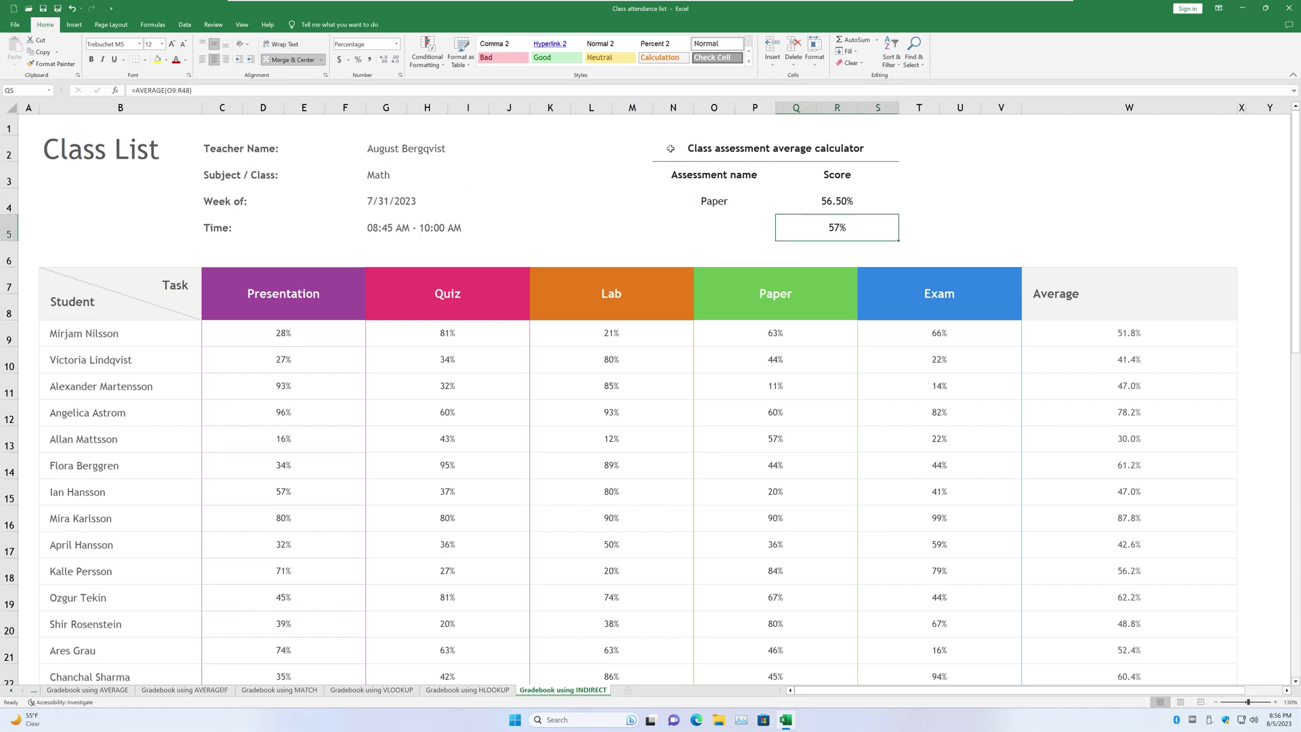
left_click(387, 62)
left_click(386, 62)
left_click(846, 201)
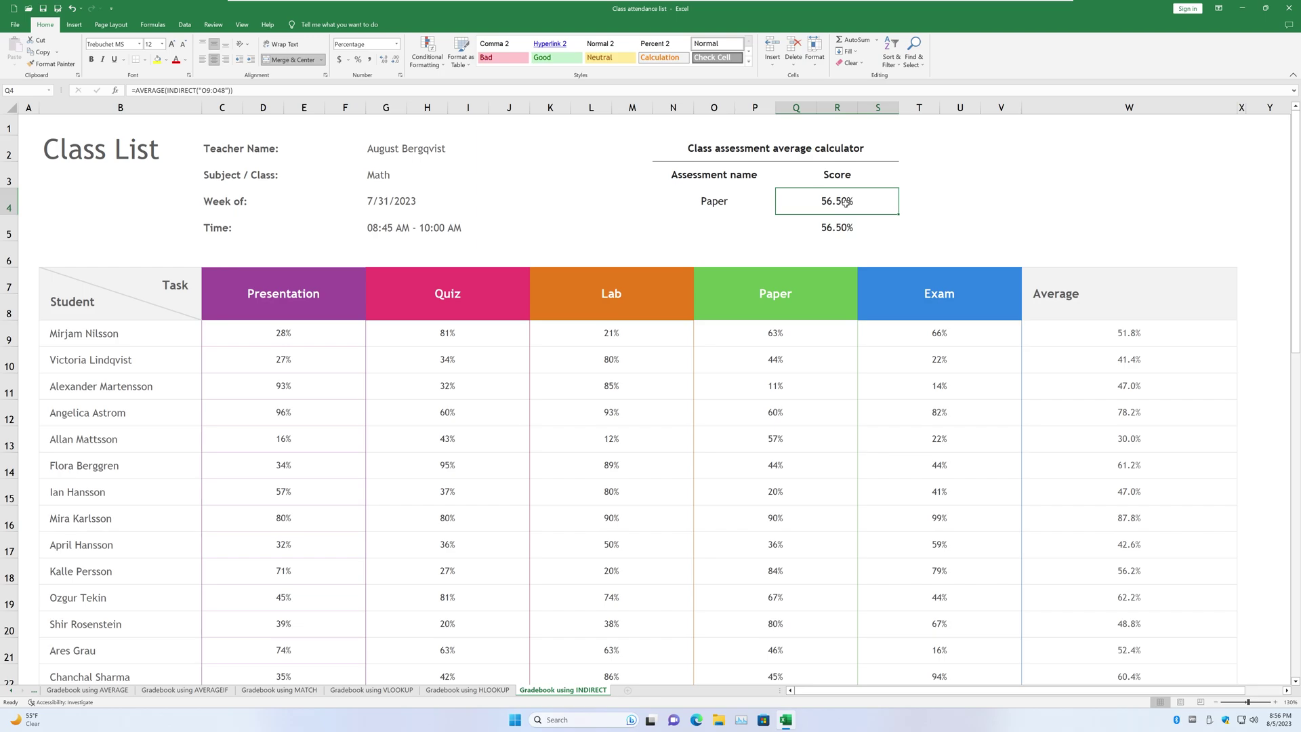
left_click(846, 229)
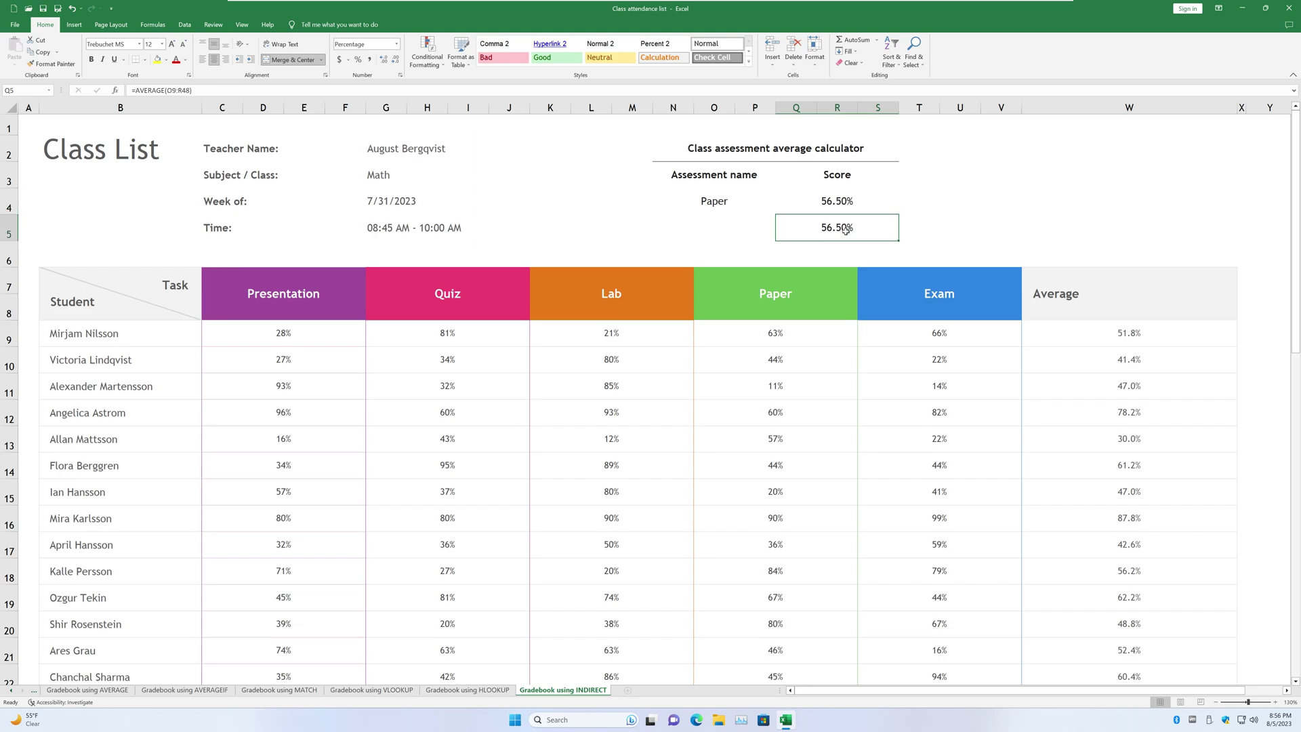
key("Delete")
Delete the Q4 score and the Paper entry in N4, leaving the calculator empty.
left_click(846, 202)
key("Delete")
left_click(716, 202)
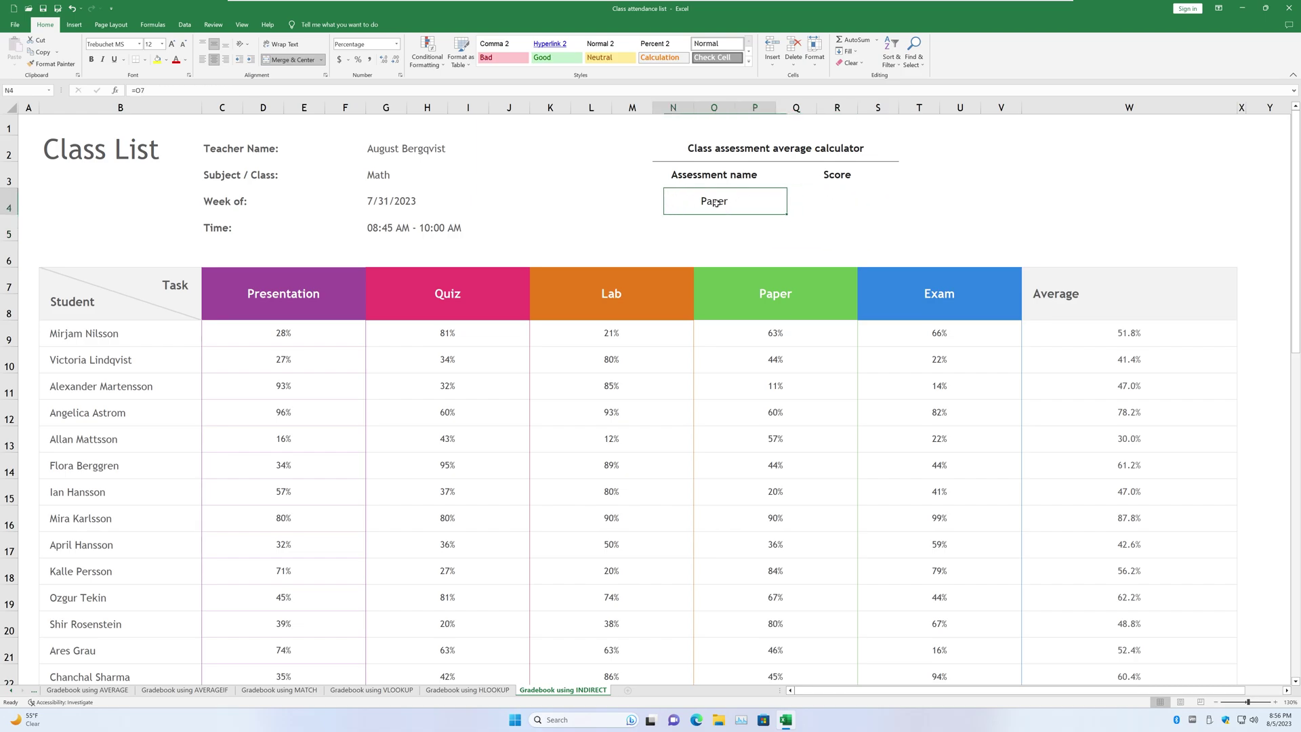
key("Delete")
left_click(795, 208)
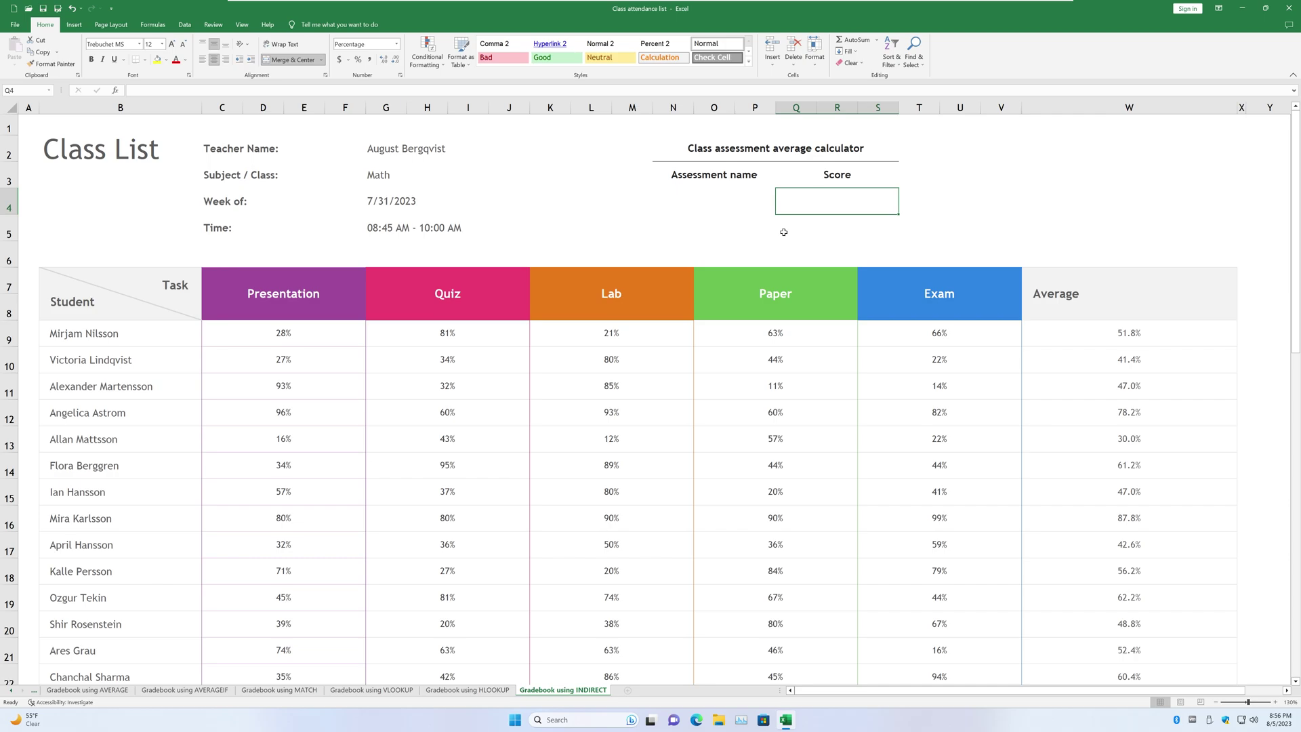
left_click(727, 205)
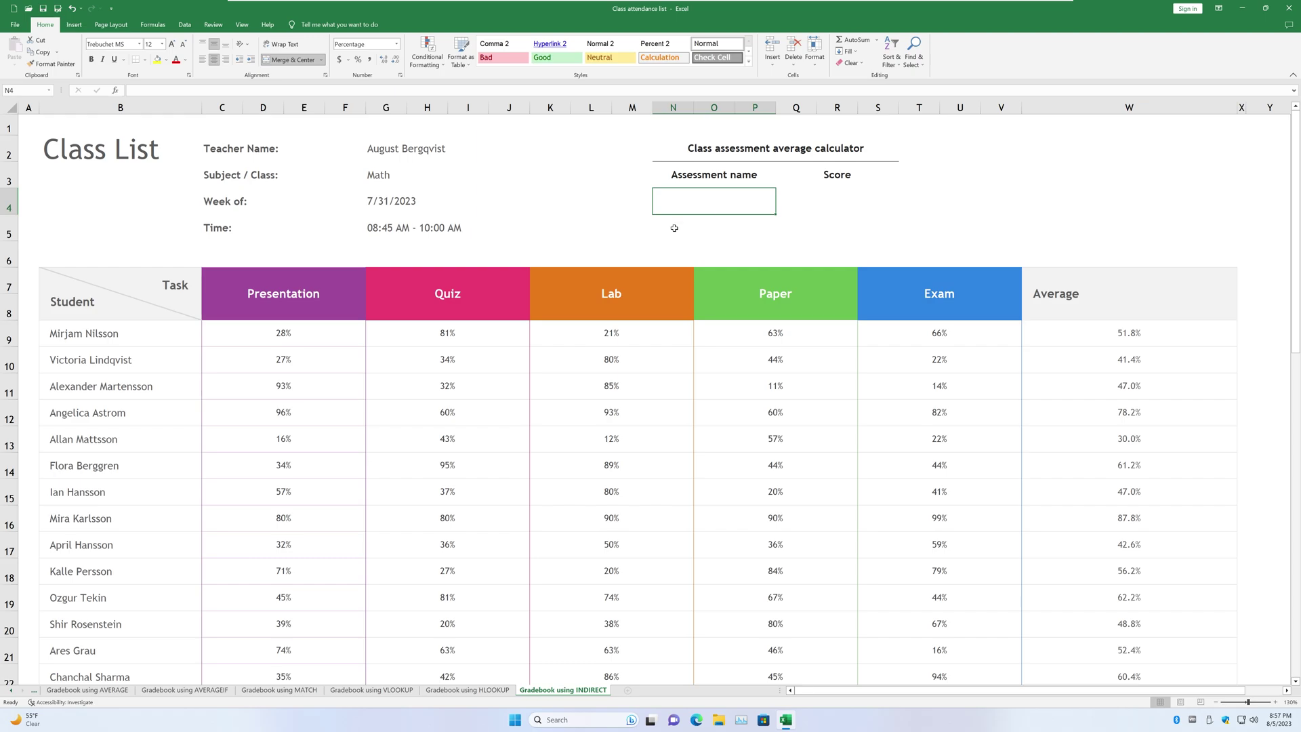
Define the name Presentation for scores C9:F48 and check it in the Name Box list.
left_click(292, 336)
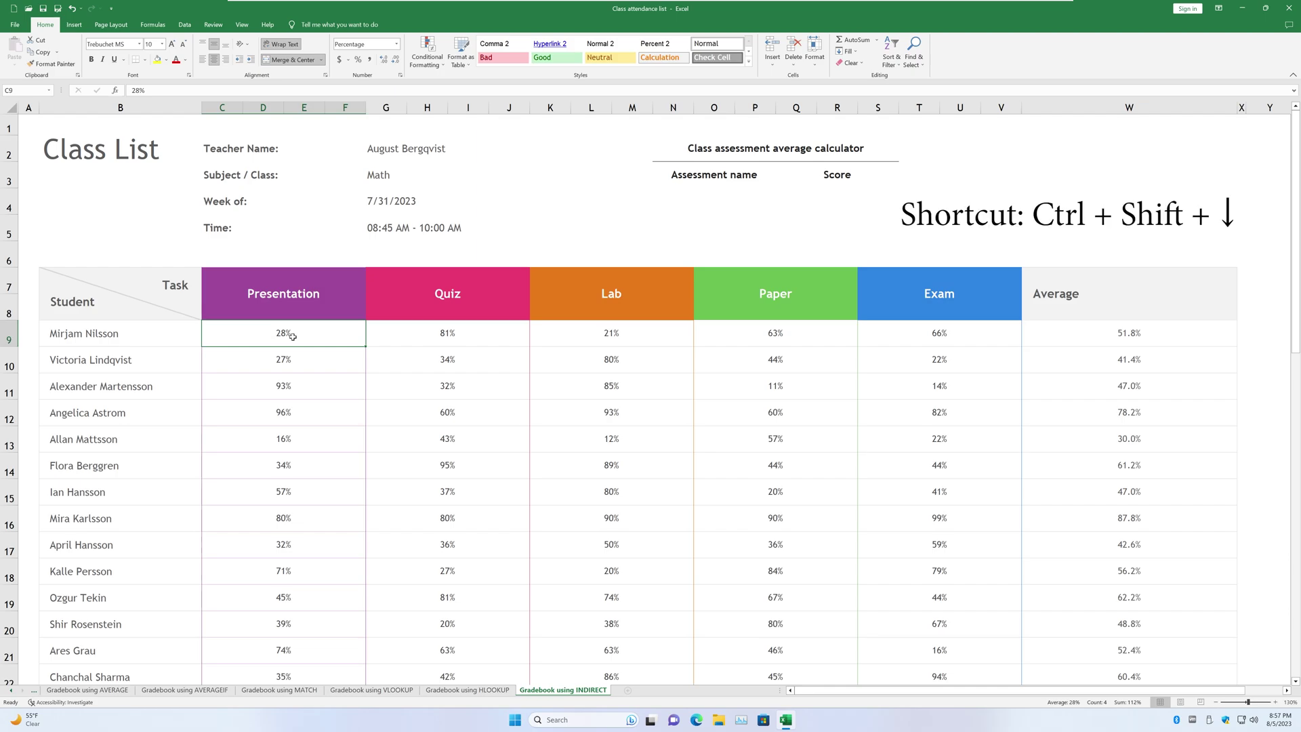
key("ctrl+shift+Down")
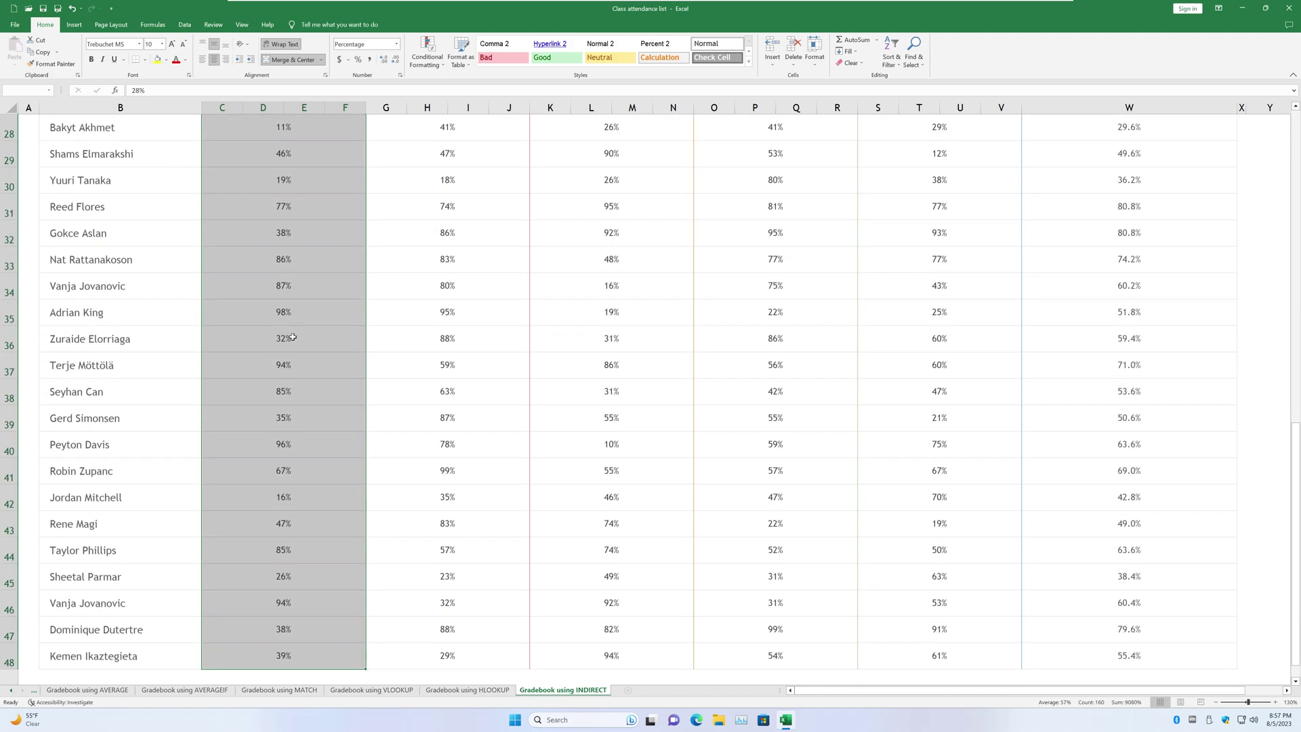
scroll(293, 337, "up", 9)
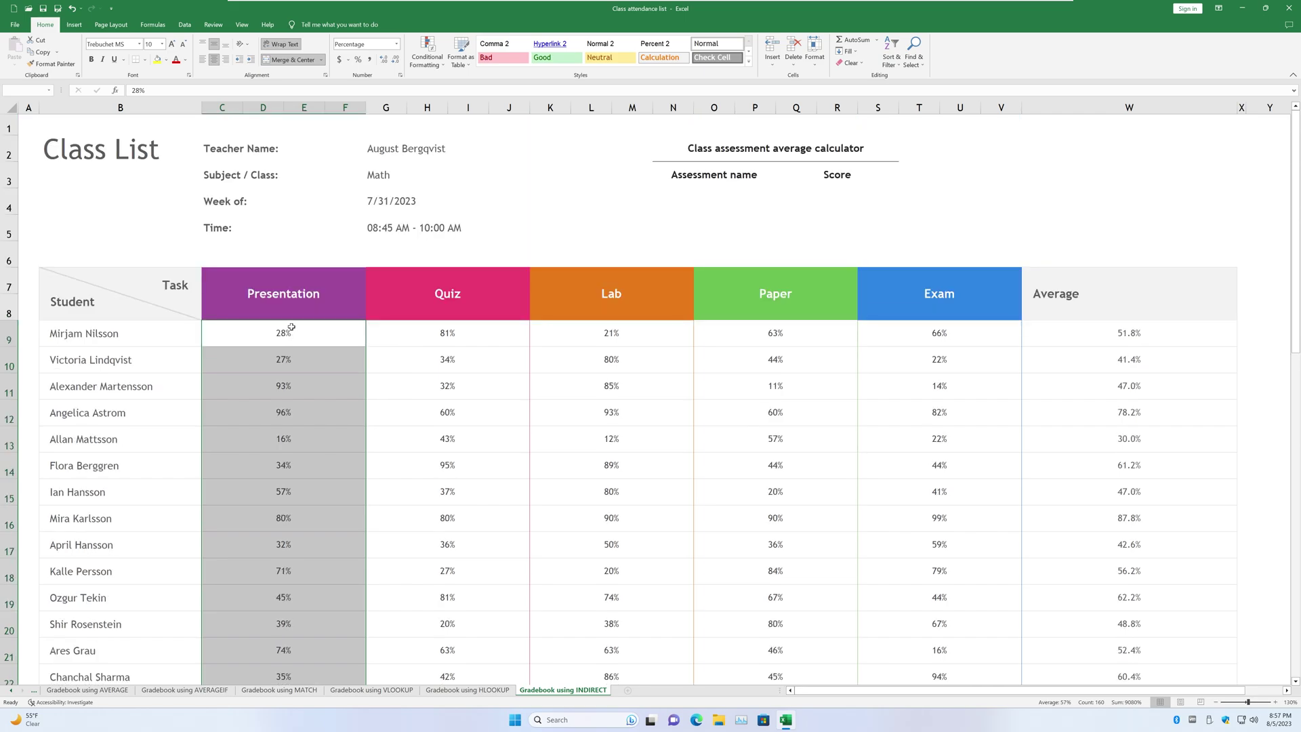
left_click(152, 24)
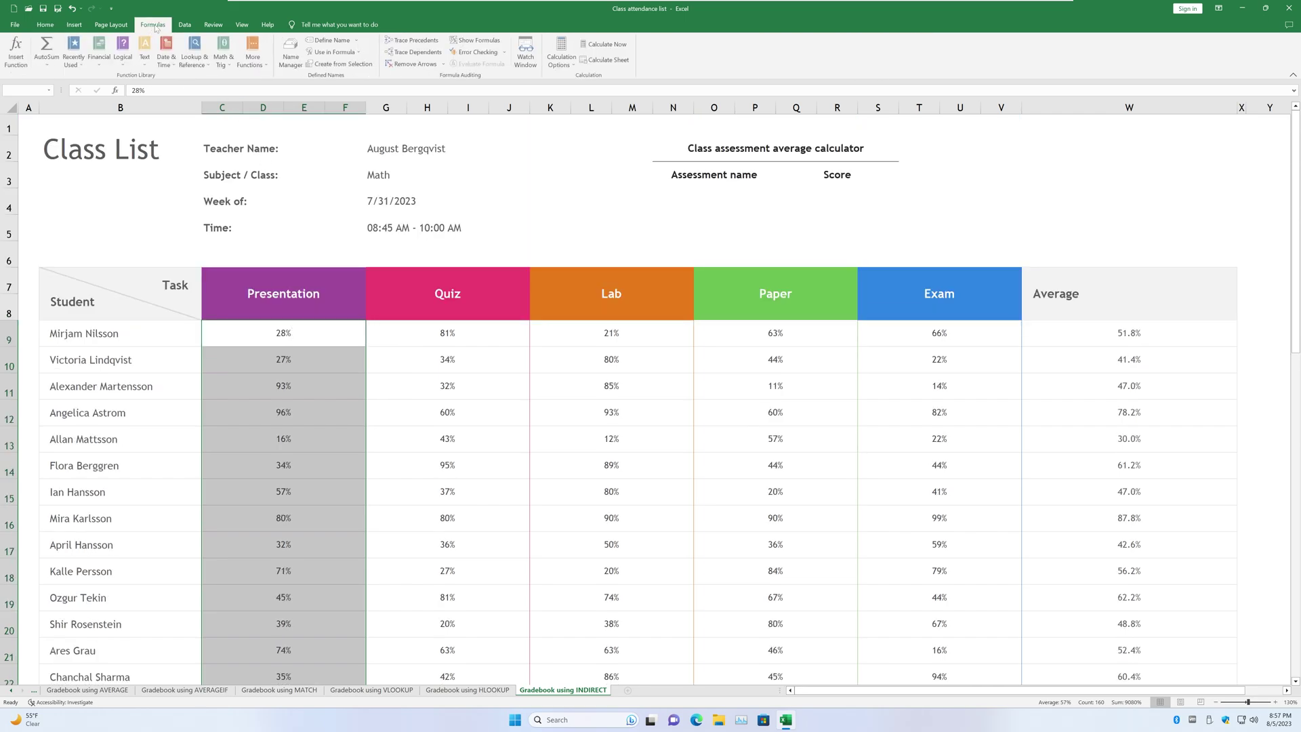
left_click(345, 43)
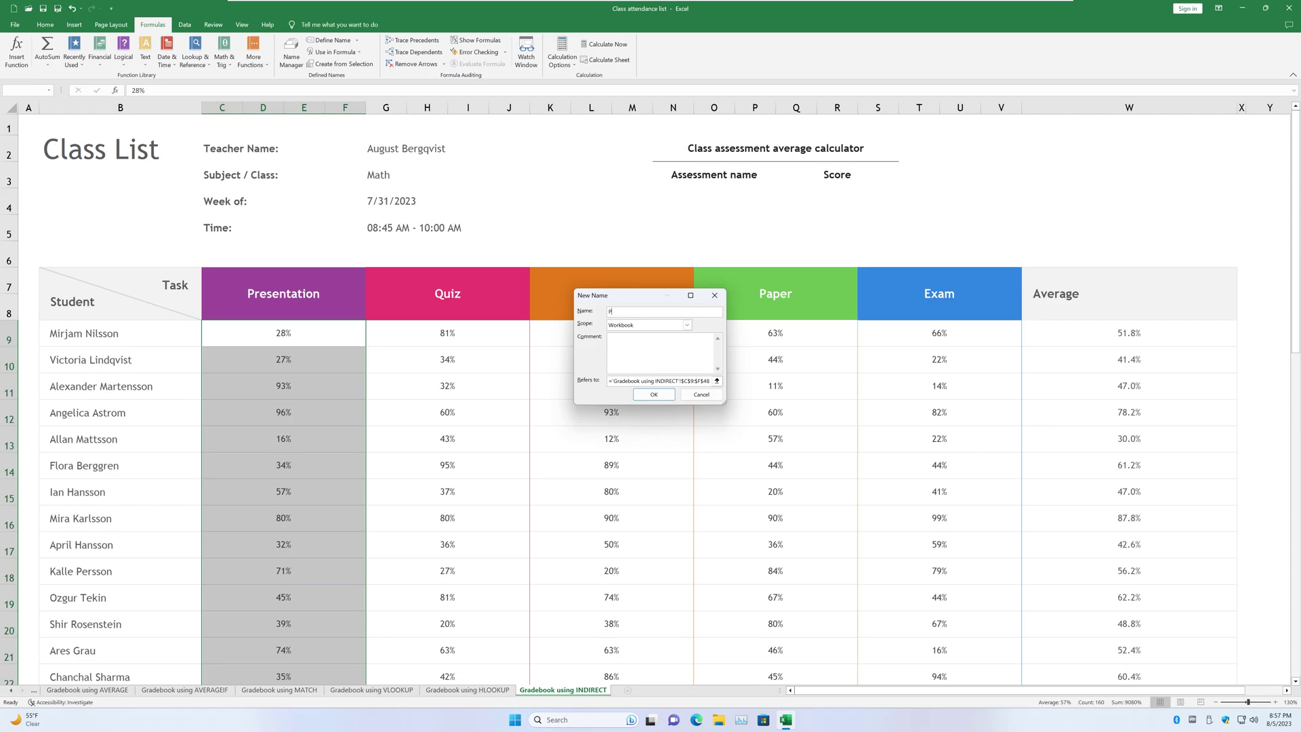
type("Presentation")
left_click(651, 396)
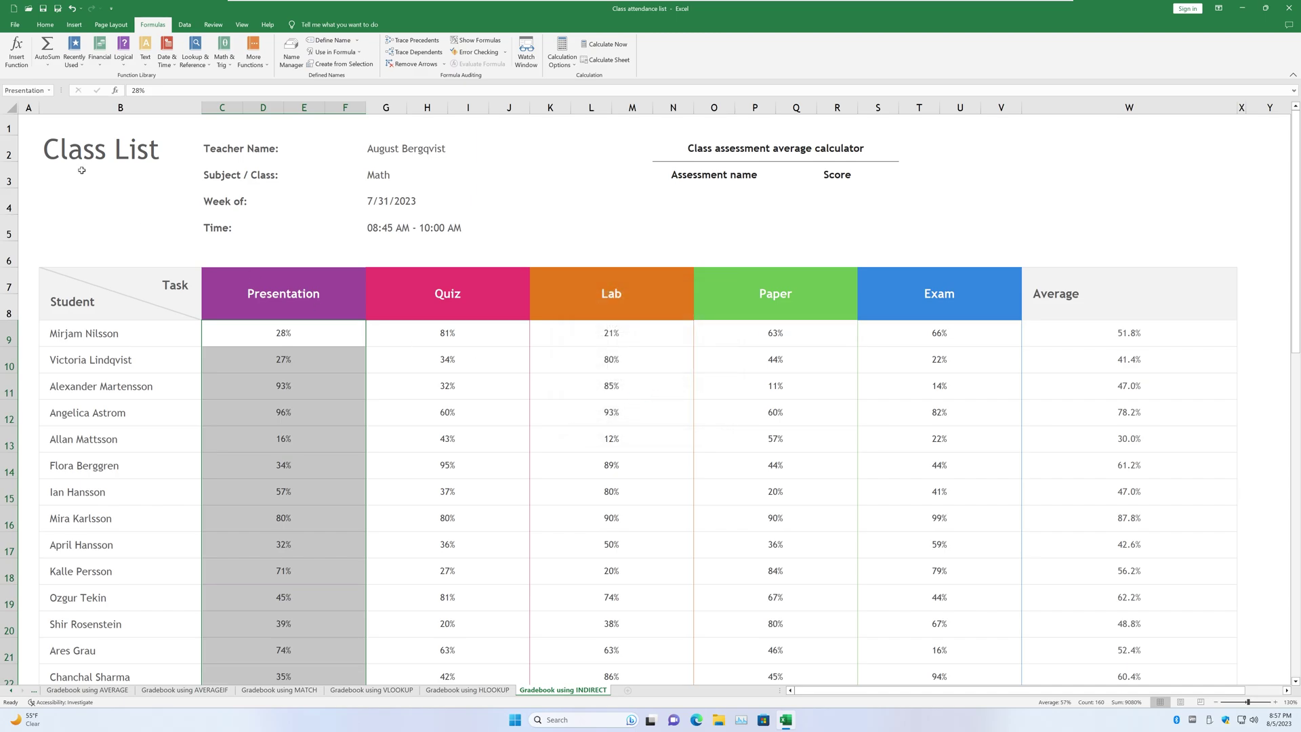
left_click(49, 90)
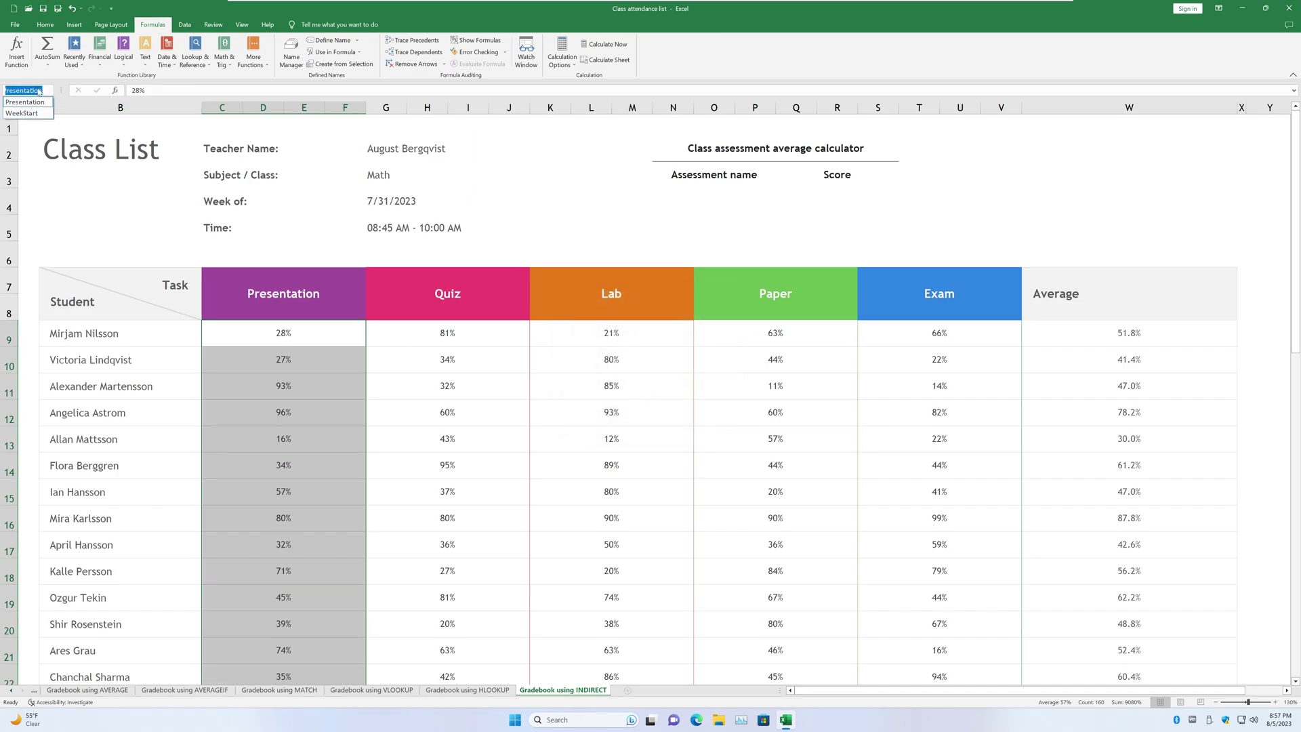
key("Escape")
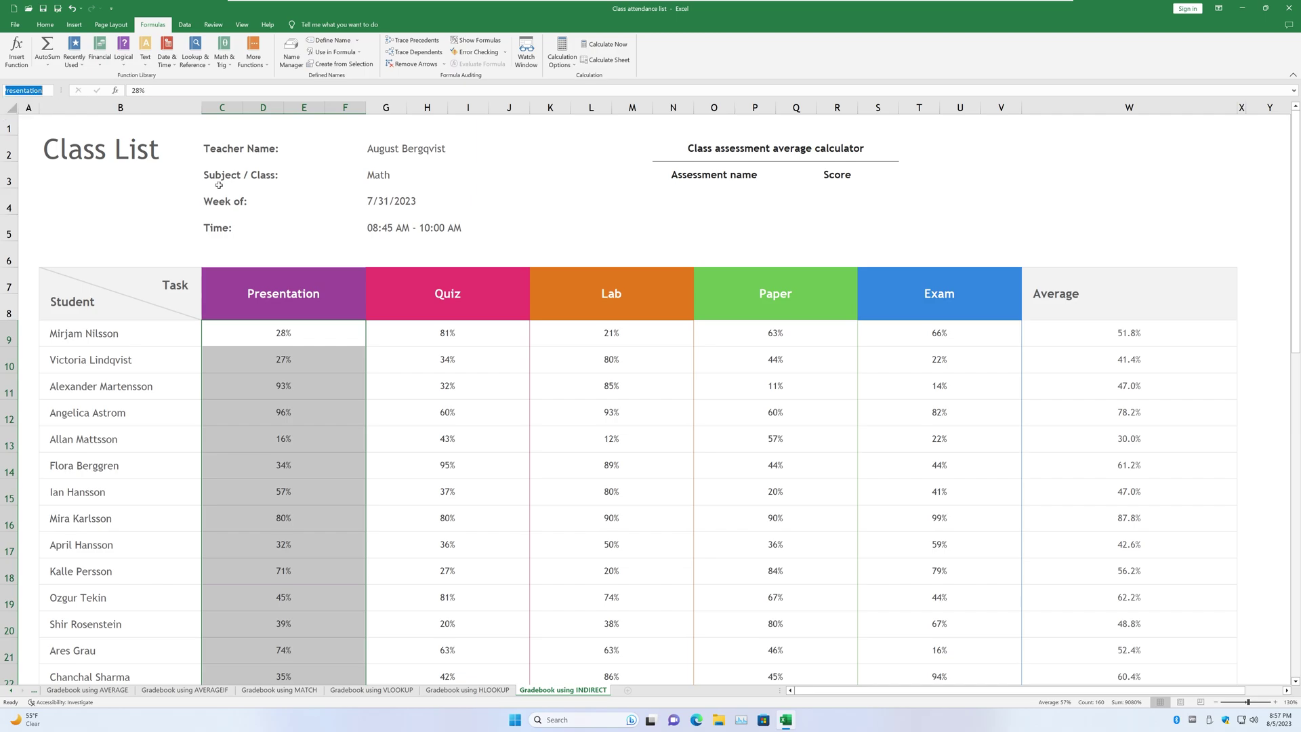
Reselect C9 down to row 48 to confirm the Name Box shows Presentation.
left_click(522, 233)
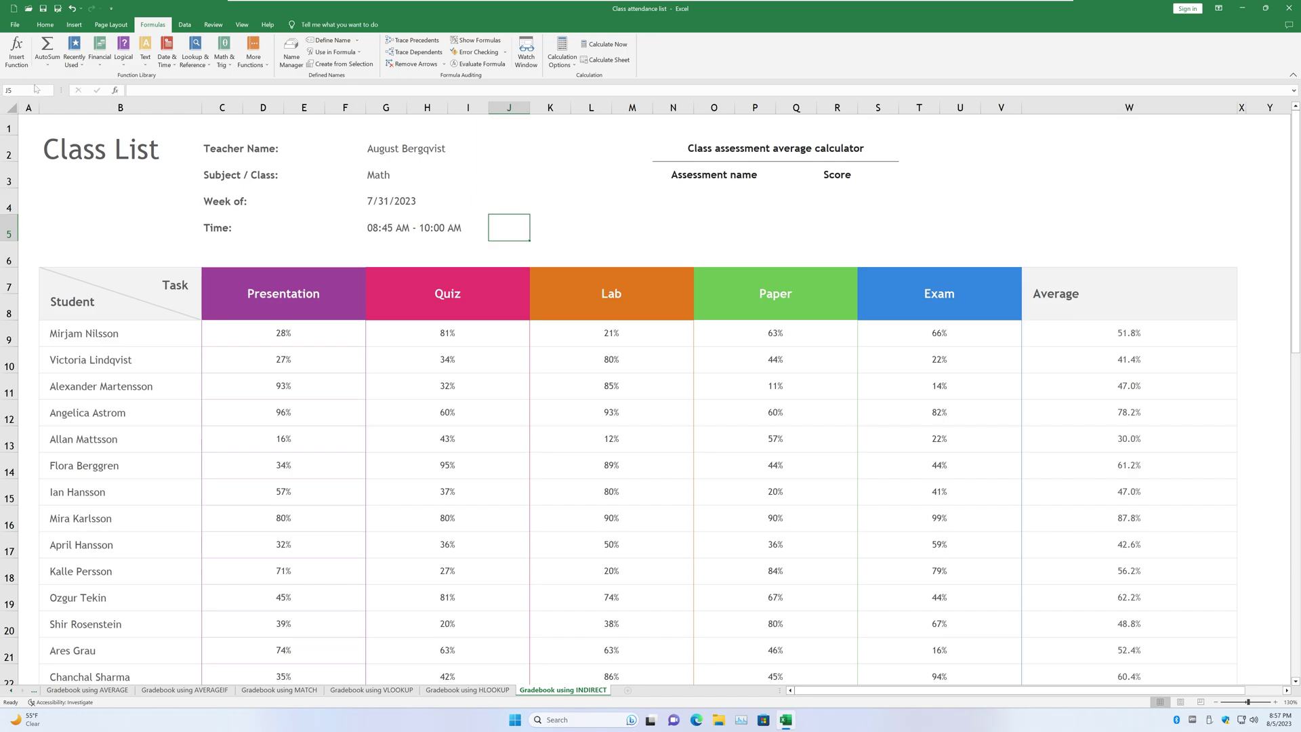
left_click(315, 337)
key("ctrl+shift+Down")
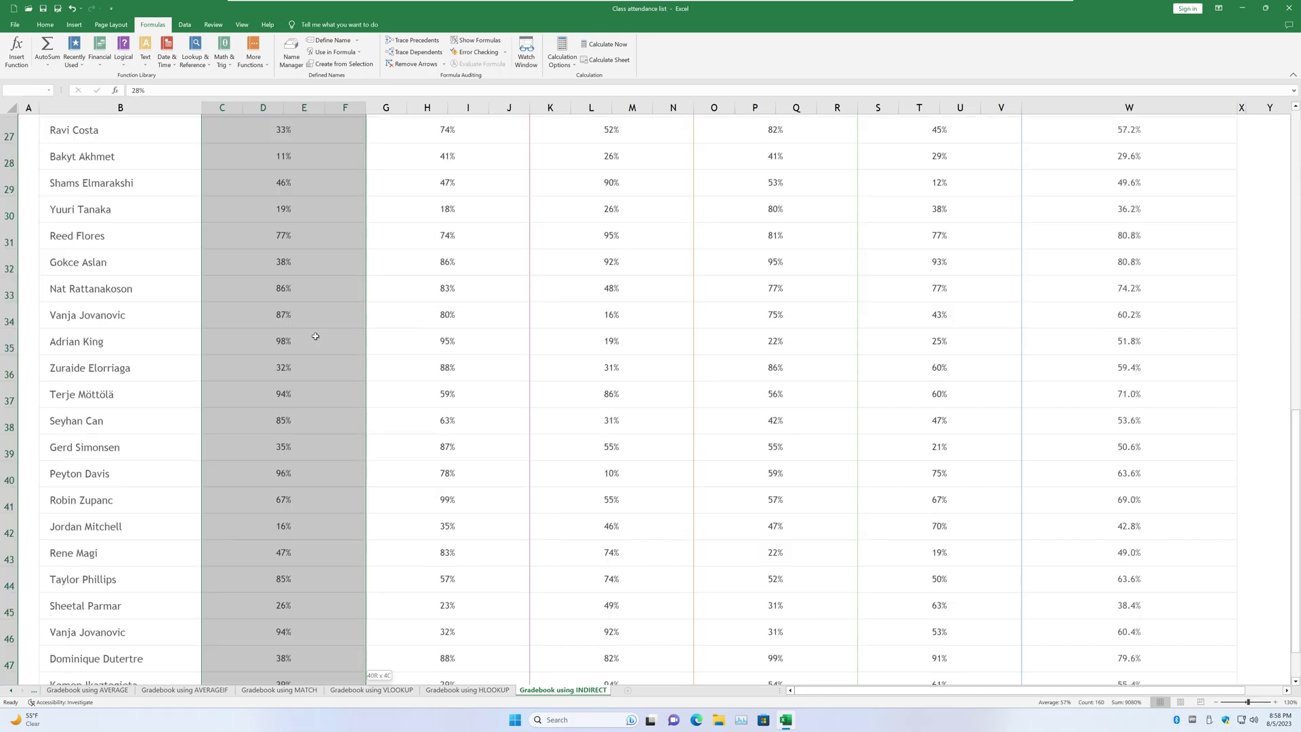
scroll(315, 337, "up", 9)
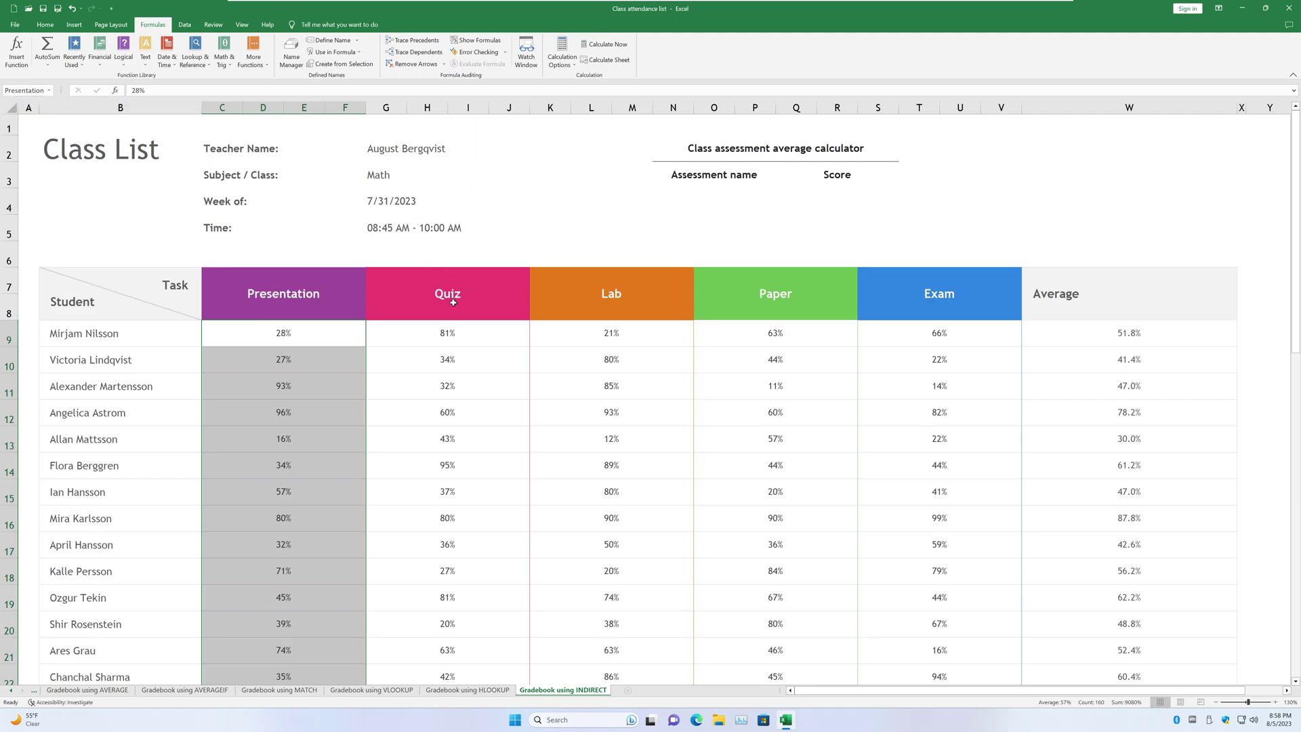
left_click(446, 333)
Define names Quiz, Lab, Paper and Exam for their score columns, rows 9 to 48.
key("ctrl+shift+Down")
left_click(332, 40)
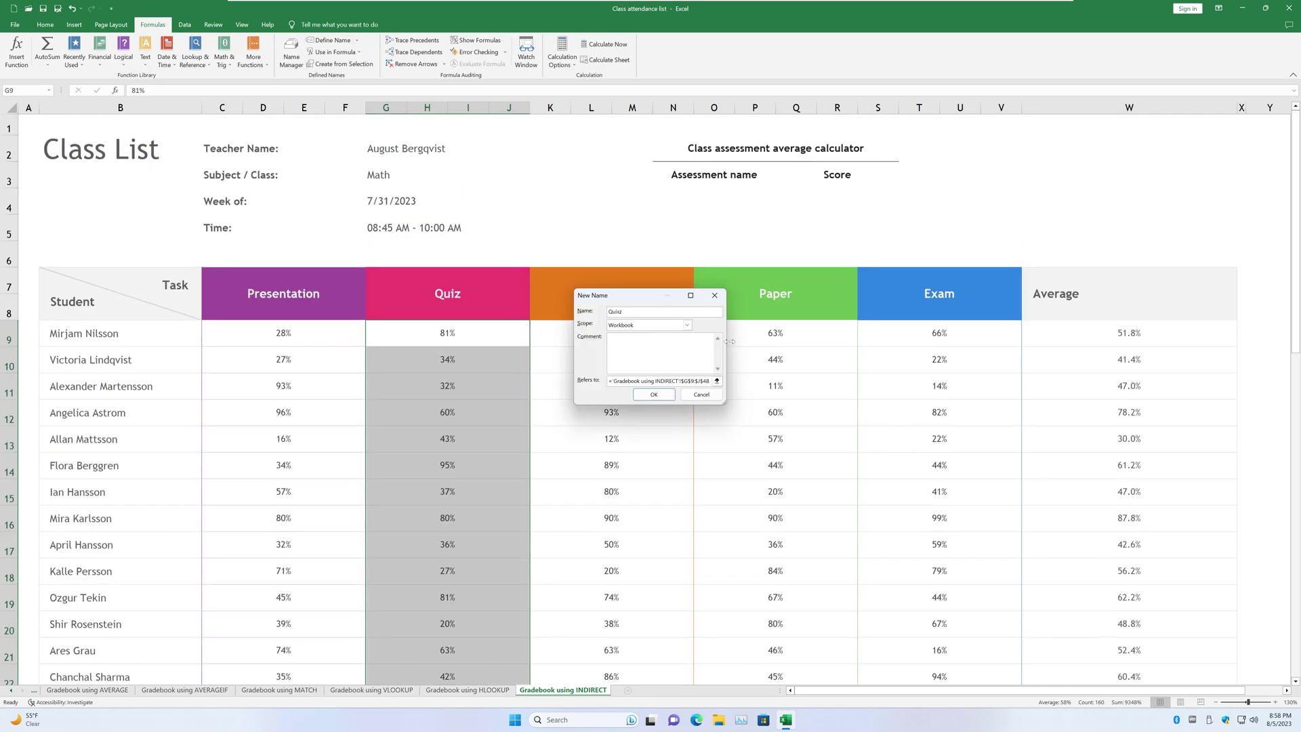
key("Return")
left_click(611, 333)
key("ctrl+shift+Down")
left_click(334, 47)
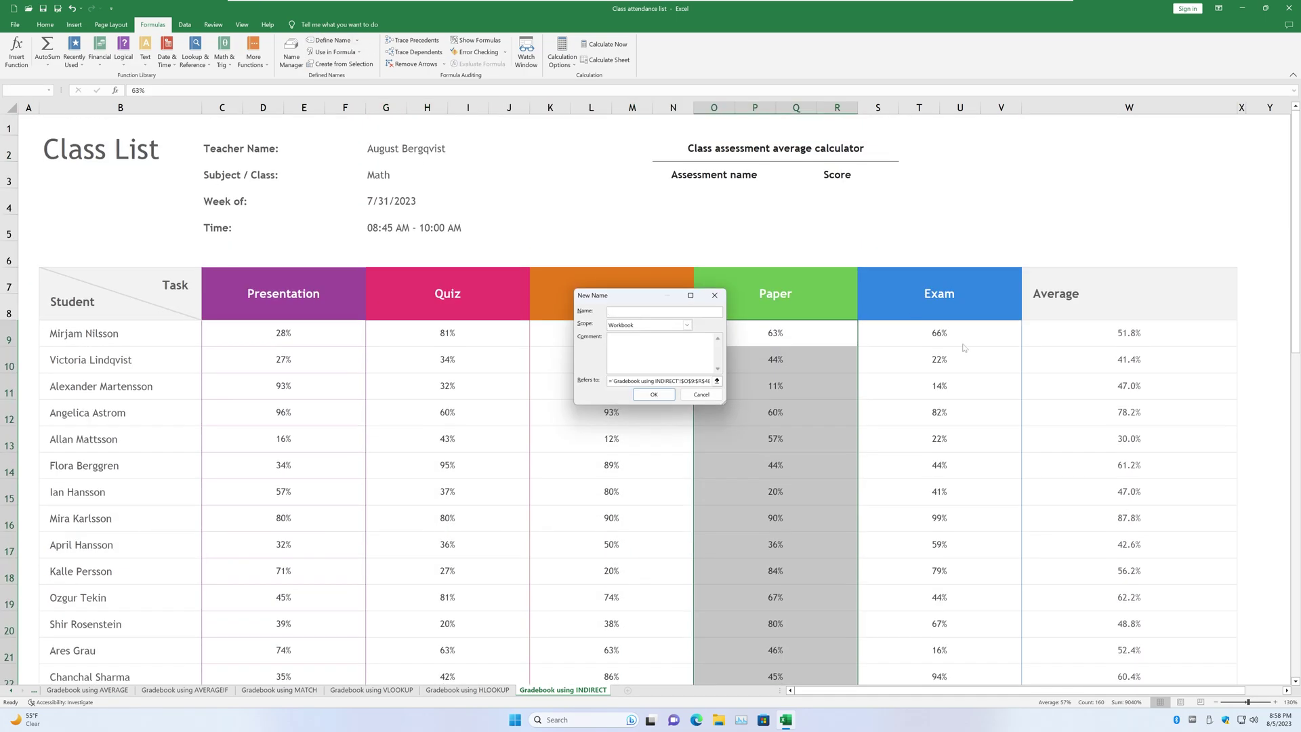
key("Return")
left_click(914, 337)
key("ctrl+shift+Down")
key("alt+m")
key("m")
key("d")
key("Return")
left_click(951, 308)
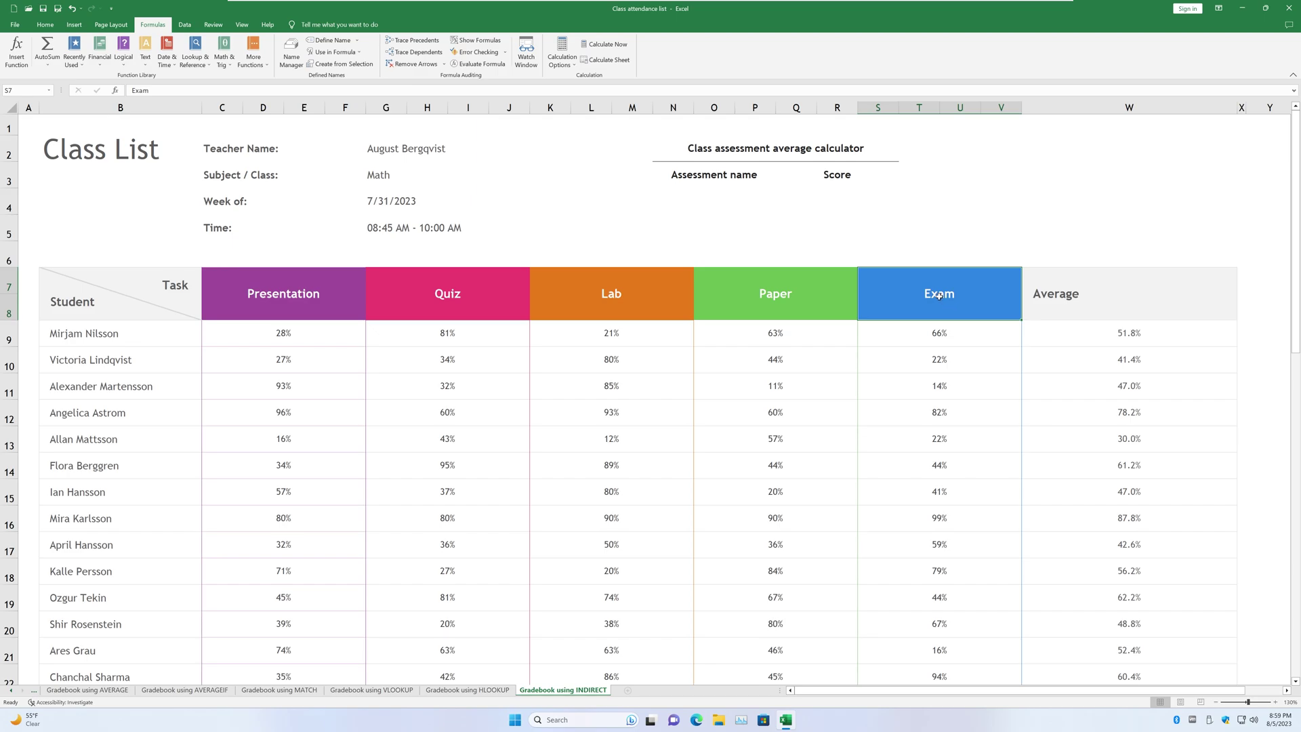
Trial-select the first five Presentation, Quiz and Lab scores, then clear the selection.
left_click_drag(293, 331, 282, 441)
left_click_drag(415, 332, 424, 444)
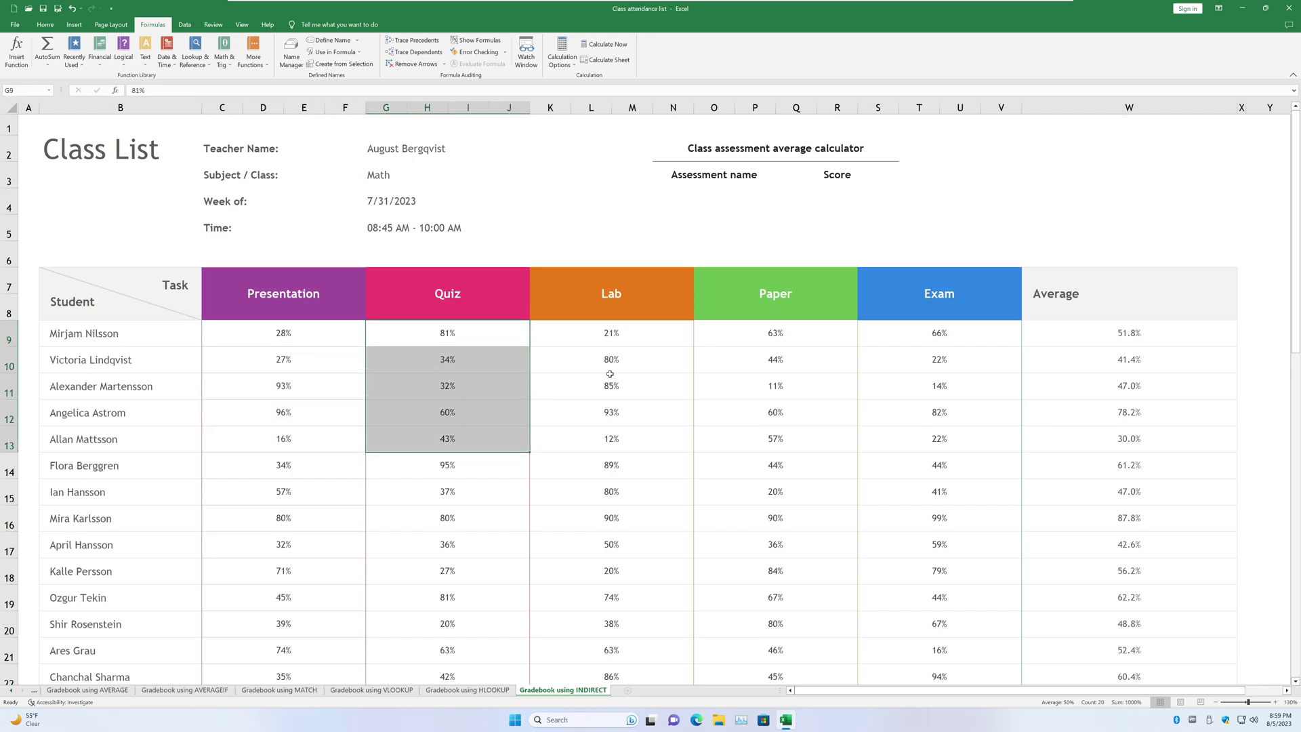
left_click_drag(600, 333, 611, 442)
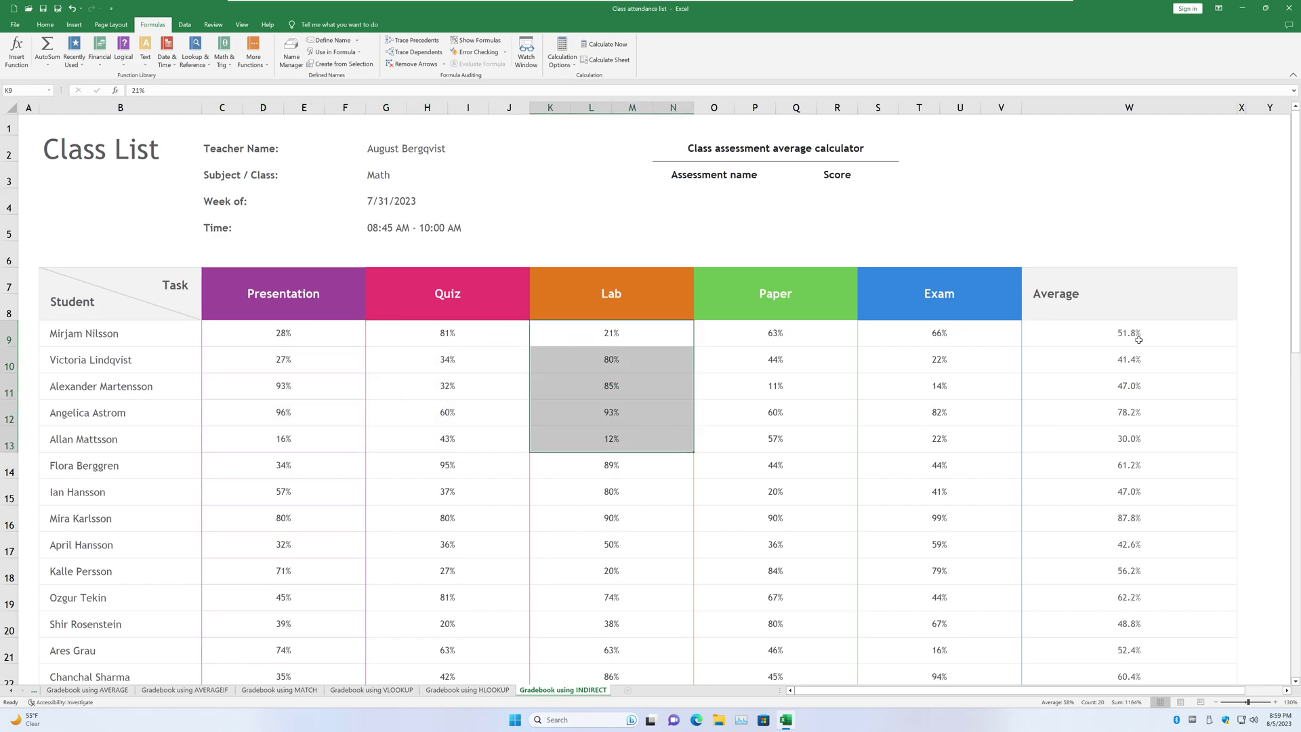
left_click(952, 437)
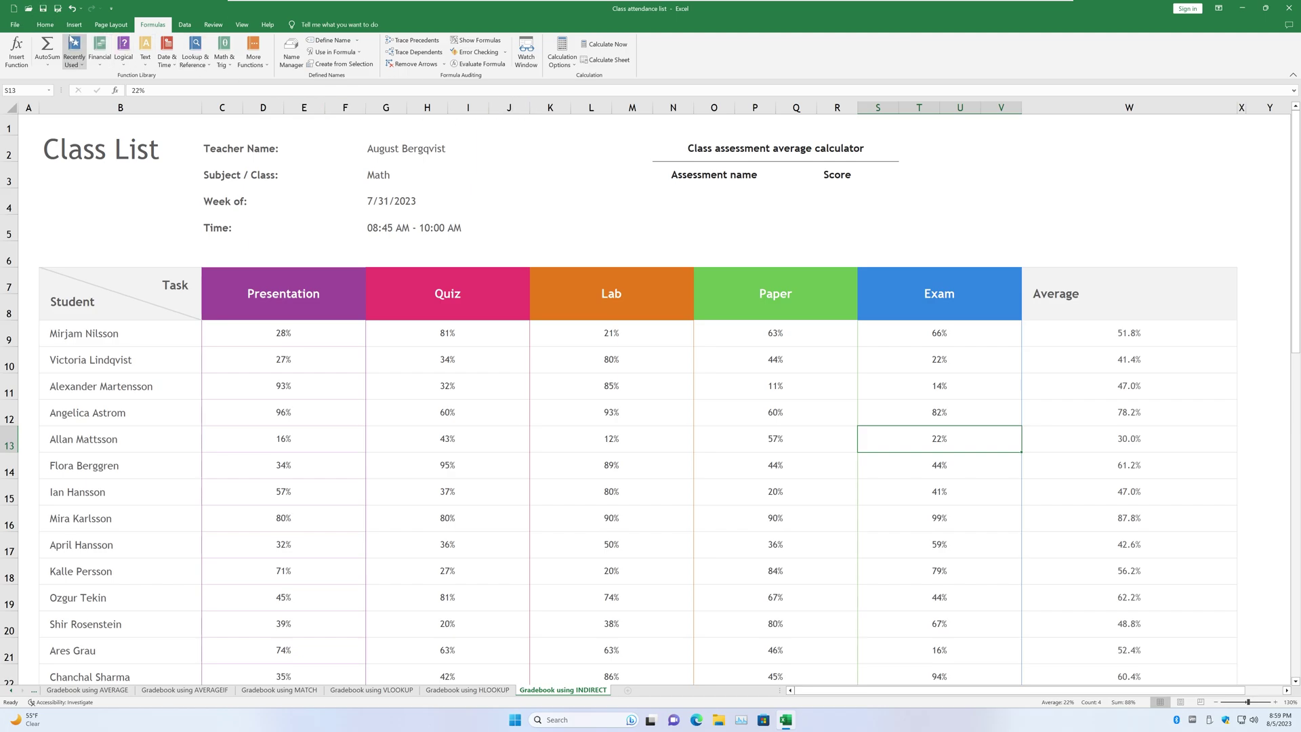
Link the assessment name cell N4 to the Presentation header with =C7, then select Q4.
left_click(45, 24)
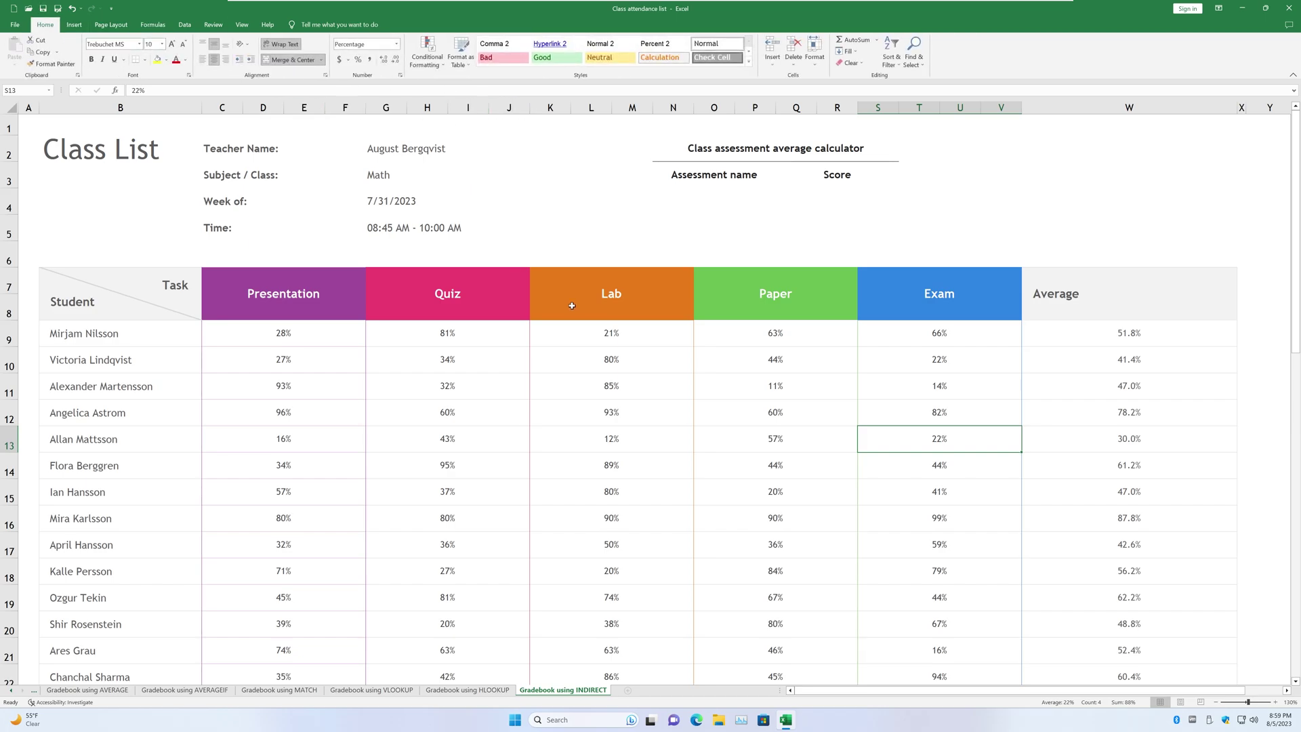
left_click(720, 202)
type("=")
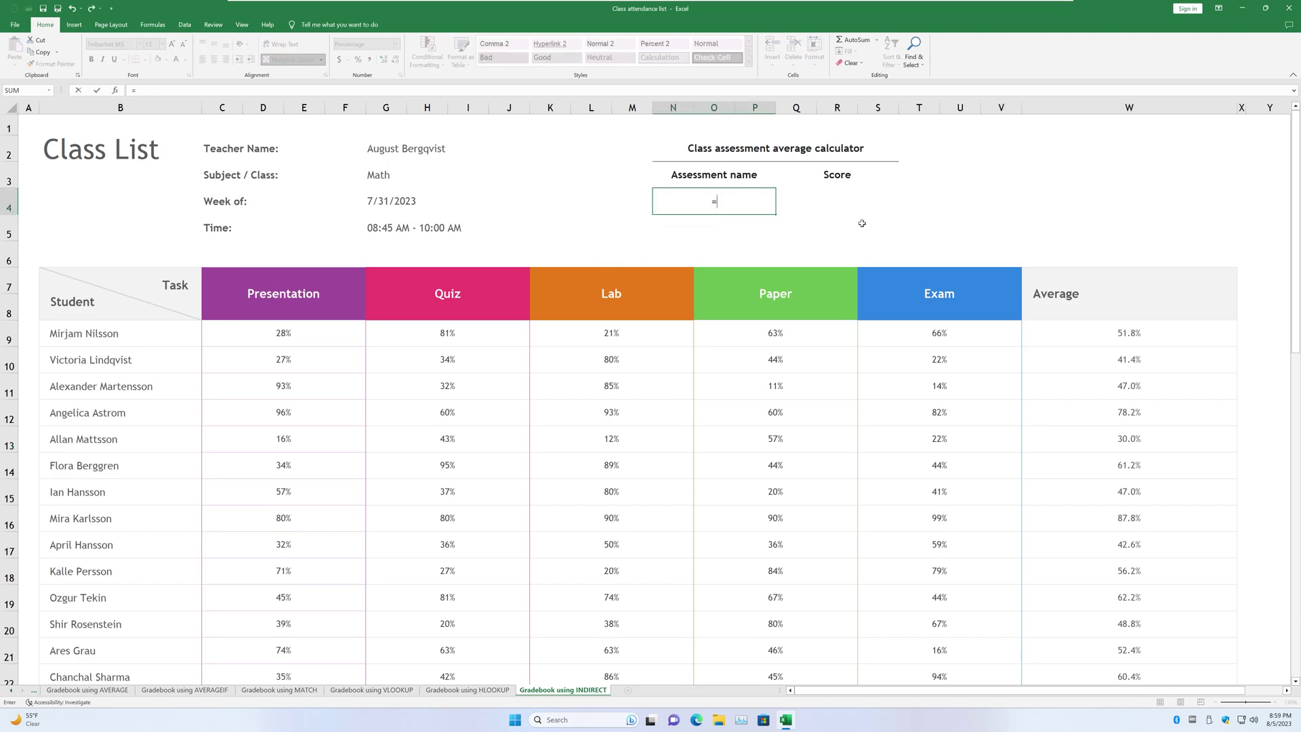
left_click(274, 312)
key("Return")
left_click(704, 203)
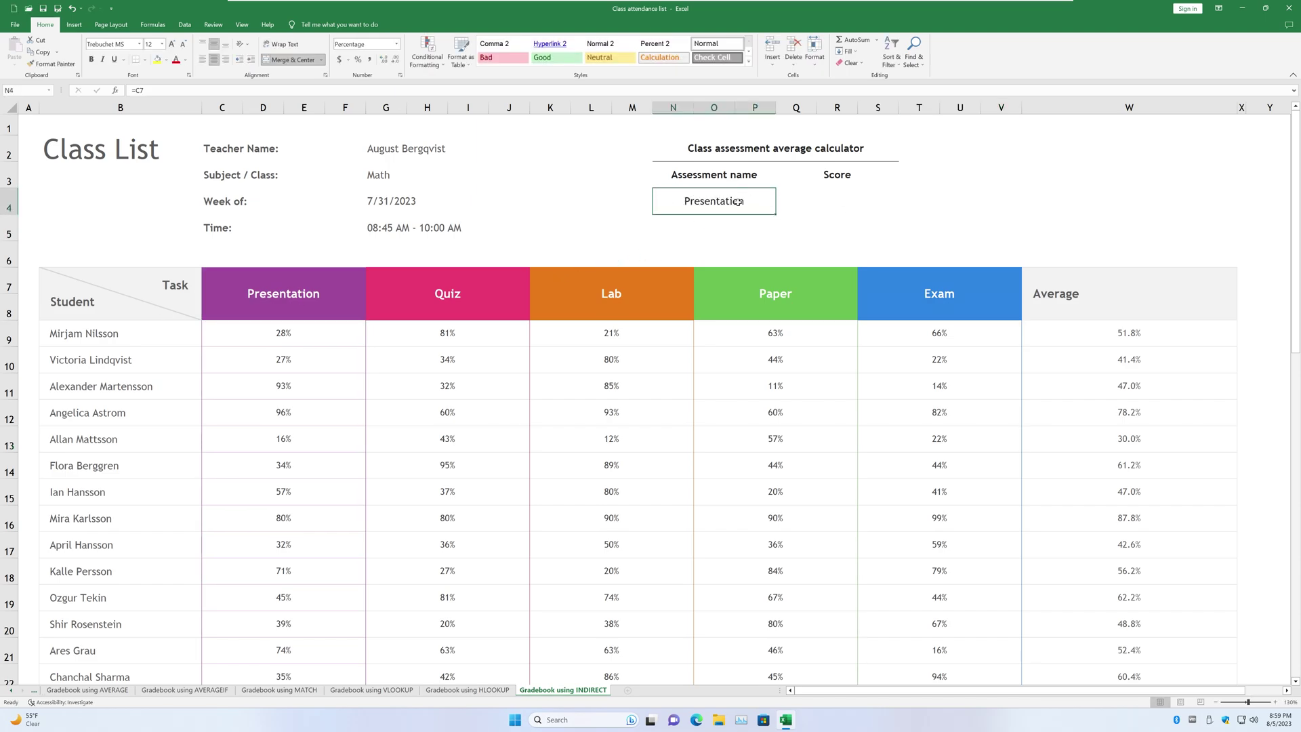
left_click(818, 198)
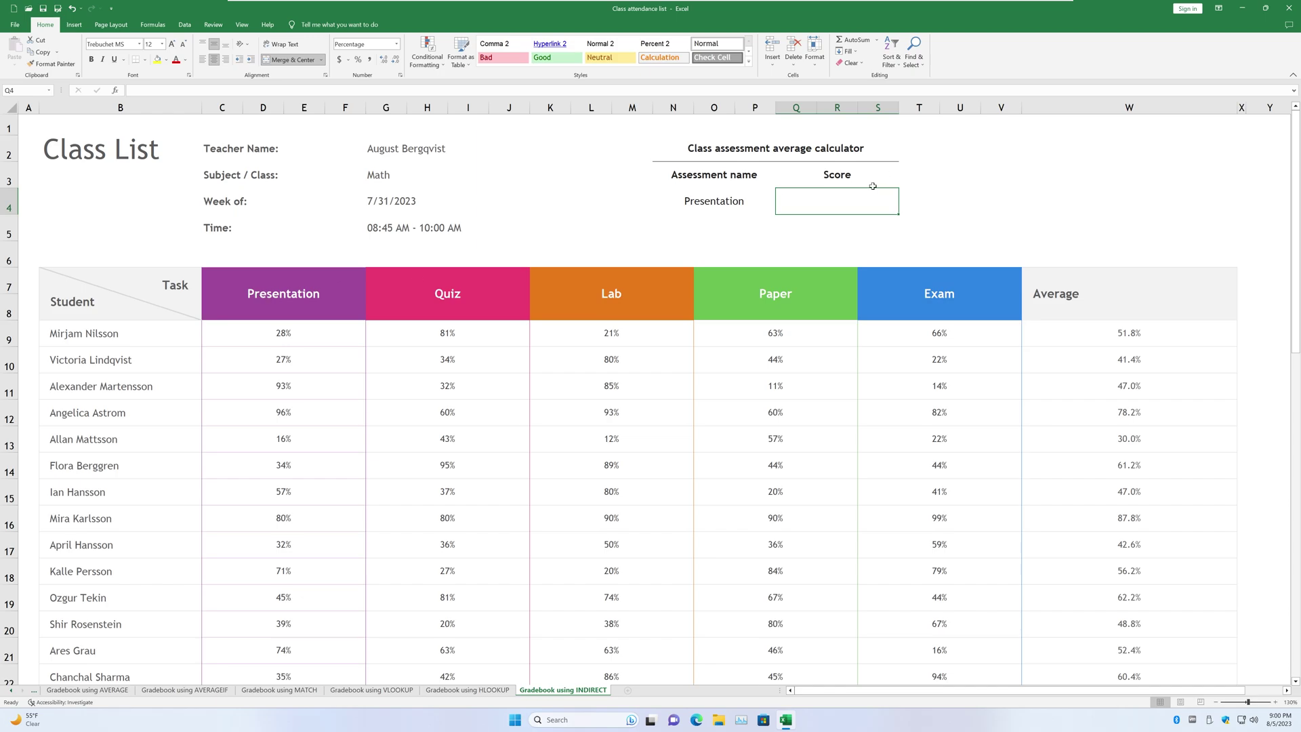
Enter =AVERAGE(INDIRECT(N4)) in Q4, returning 56.75% from the Presentation scores.
type("=AVERA")
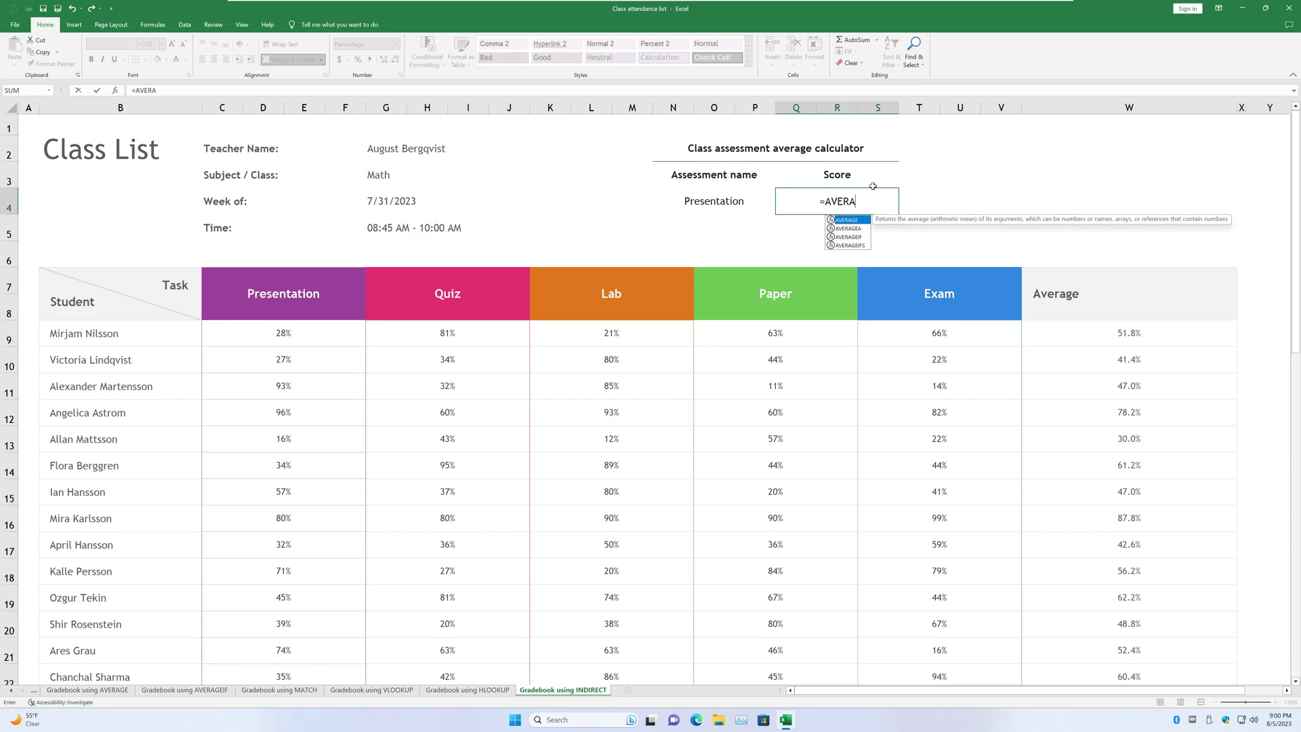
type("GE(")
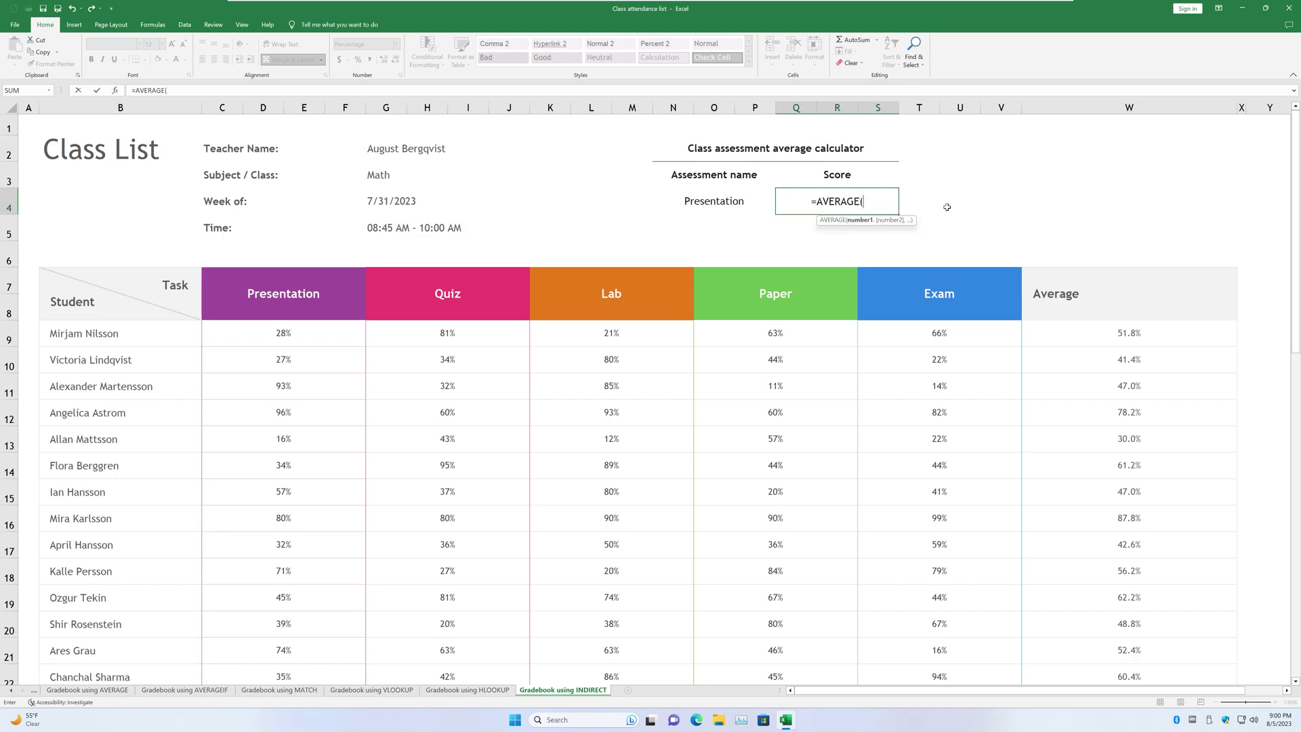
type("I")
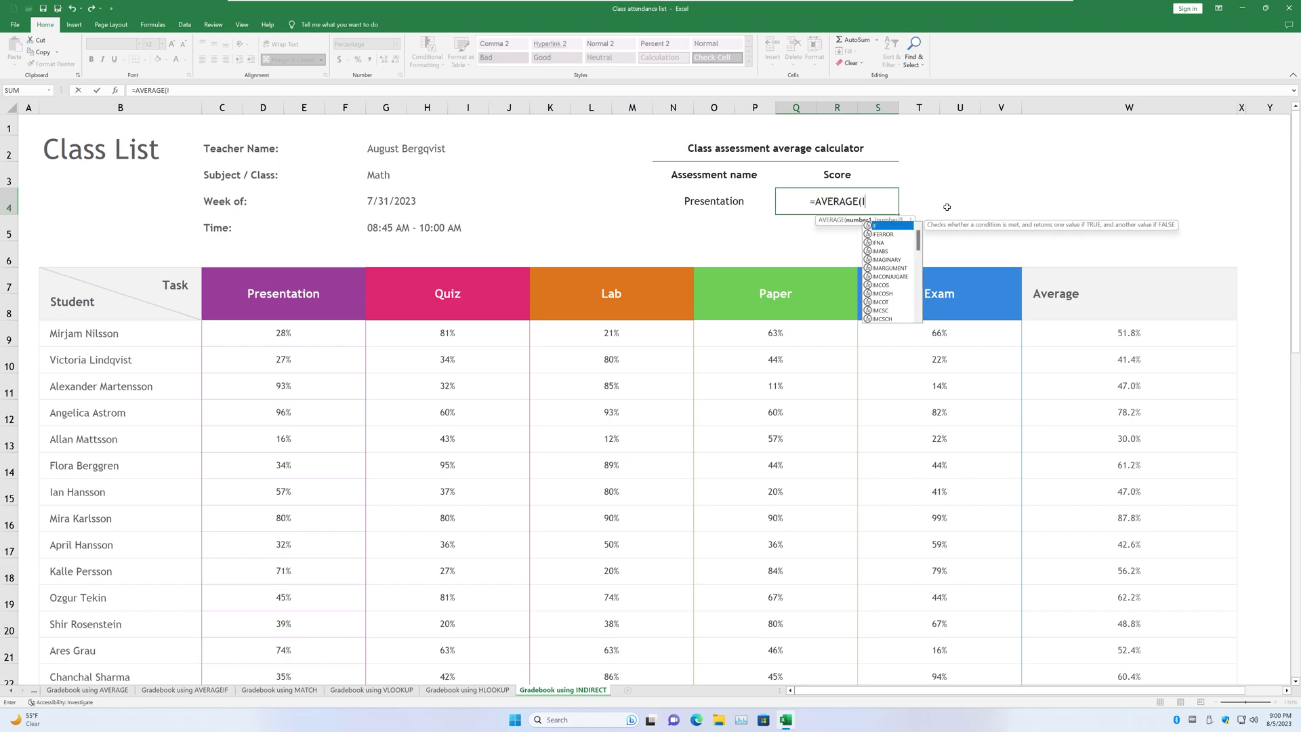
type("NDIRECT(")
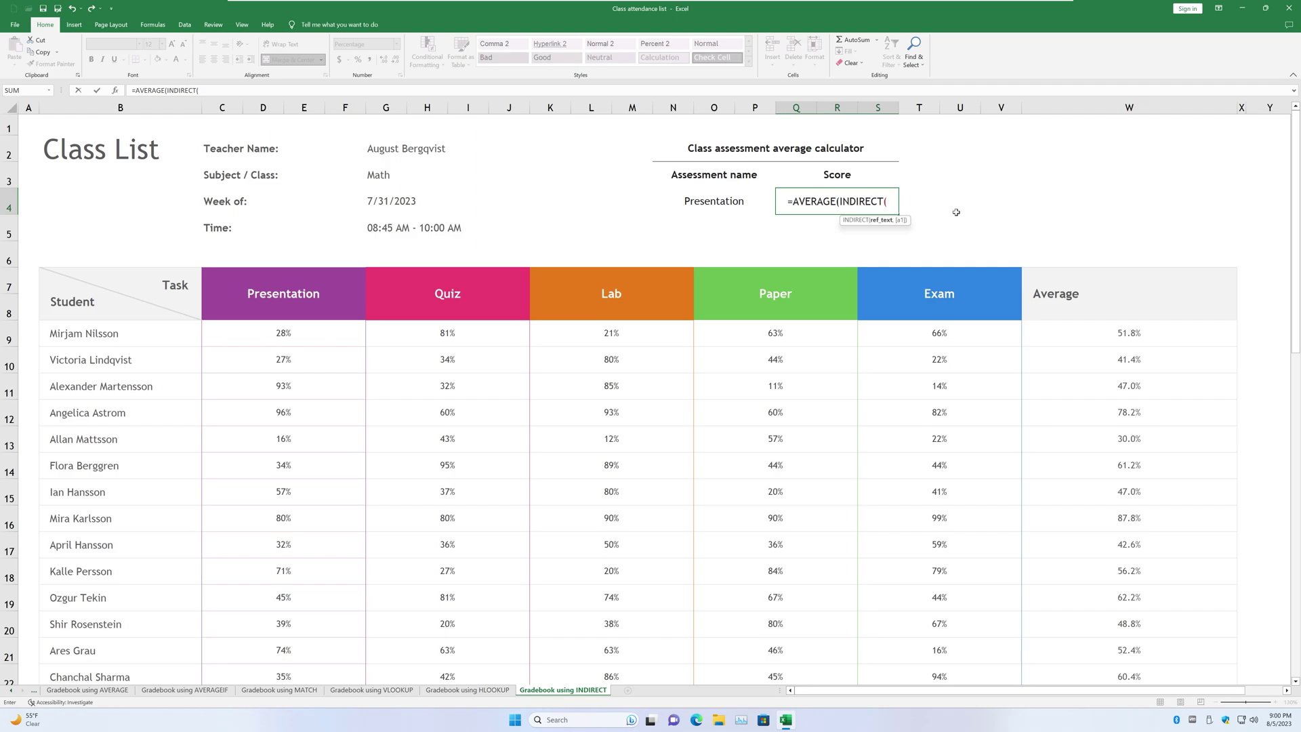
left_click(732, 205)
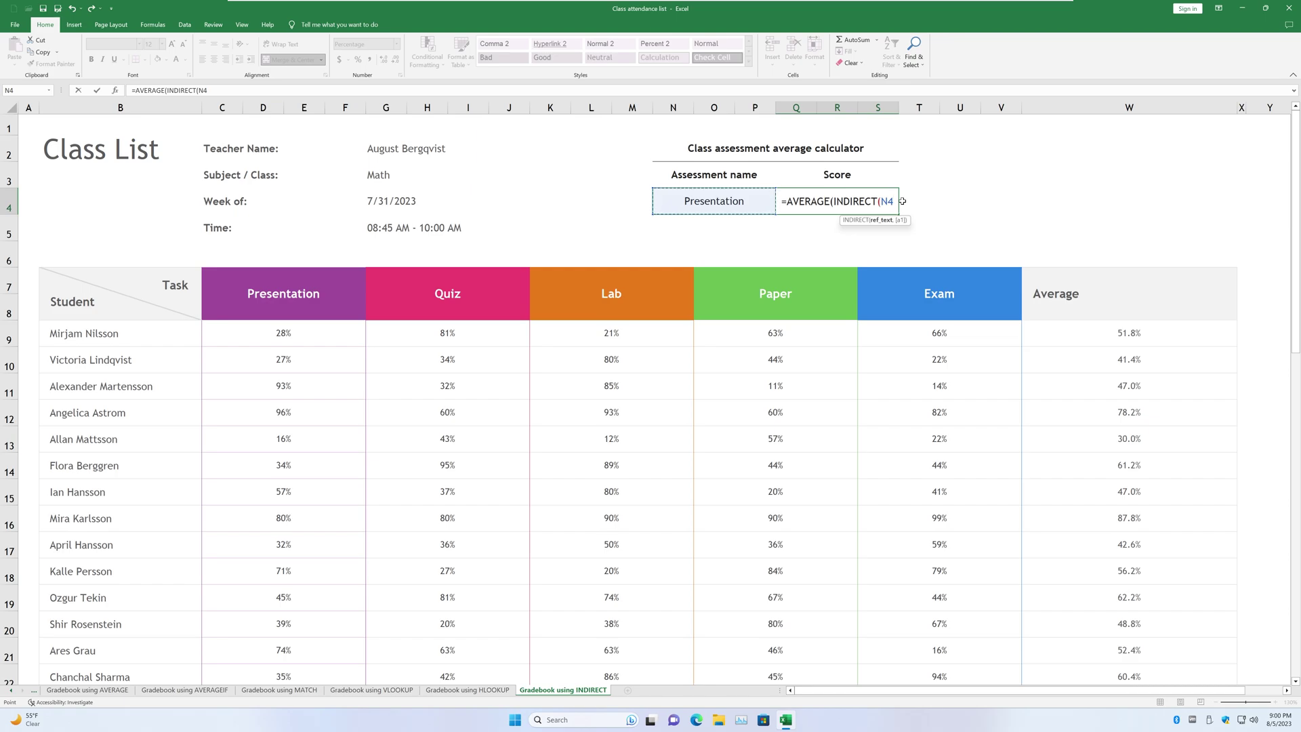
type(")")
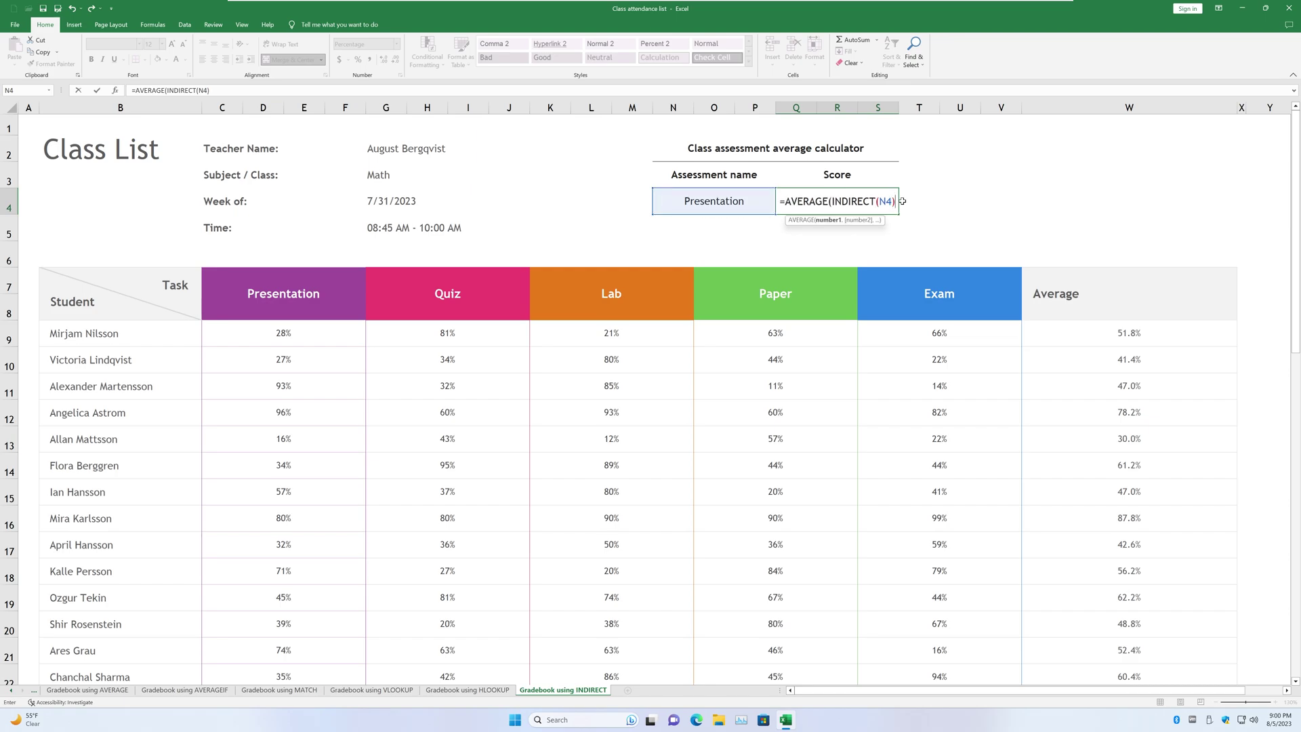
type(")")
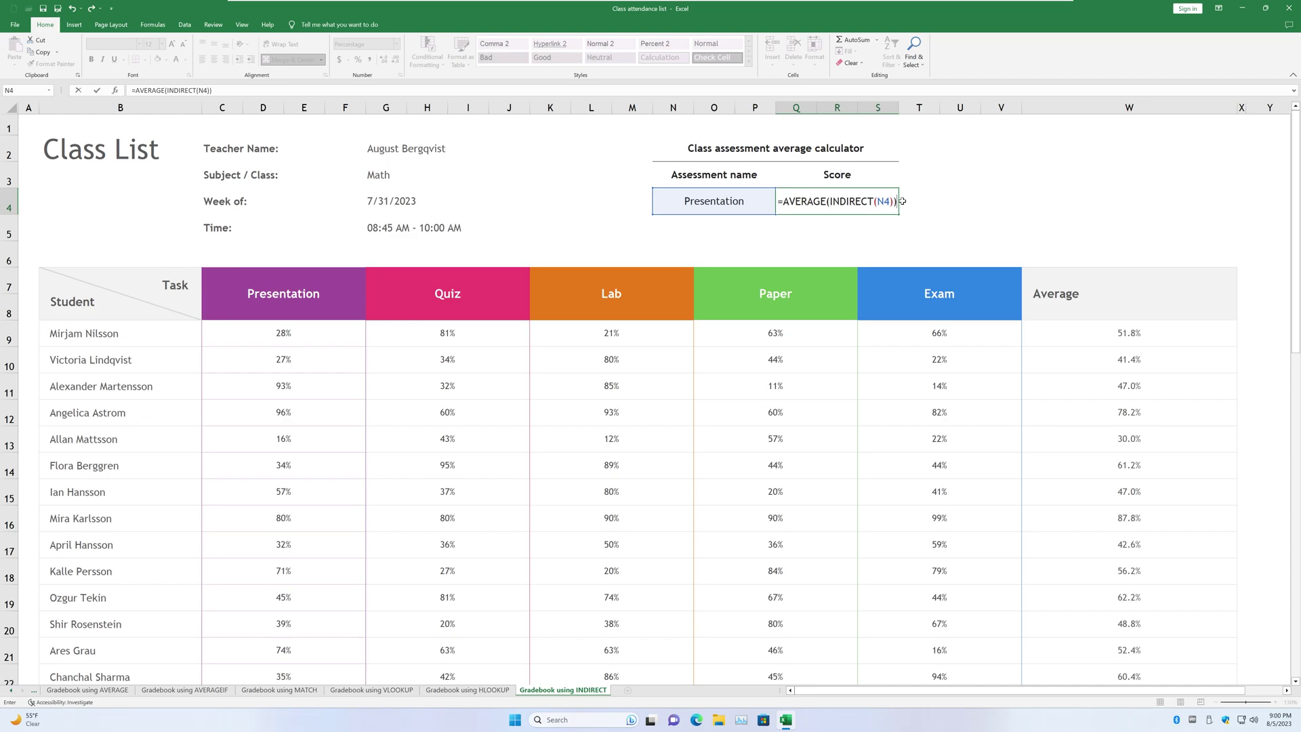
key("Return")
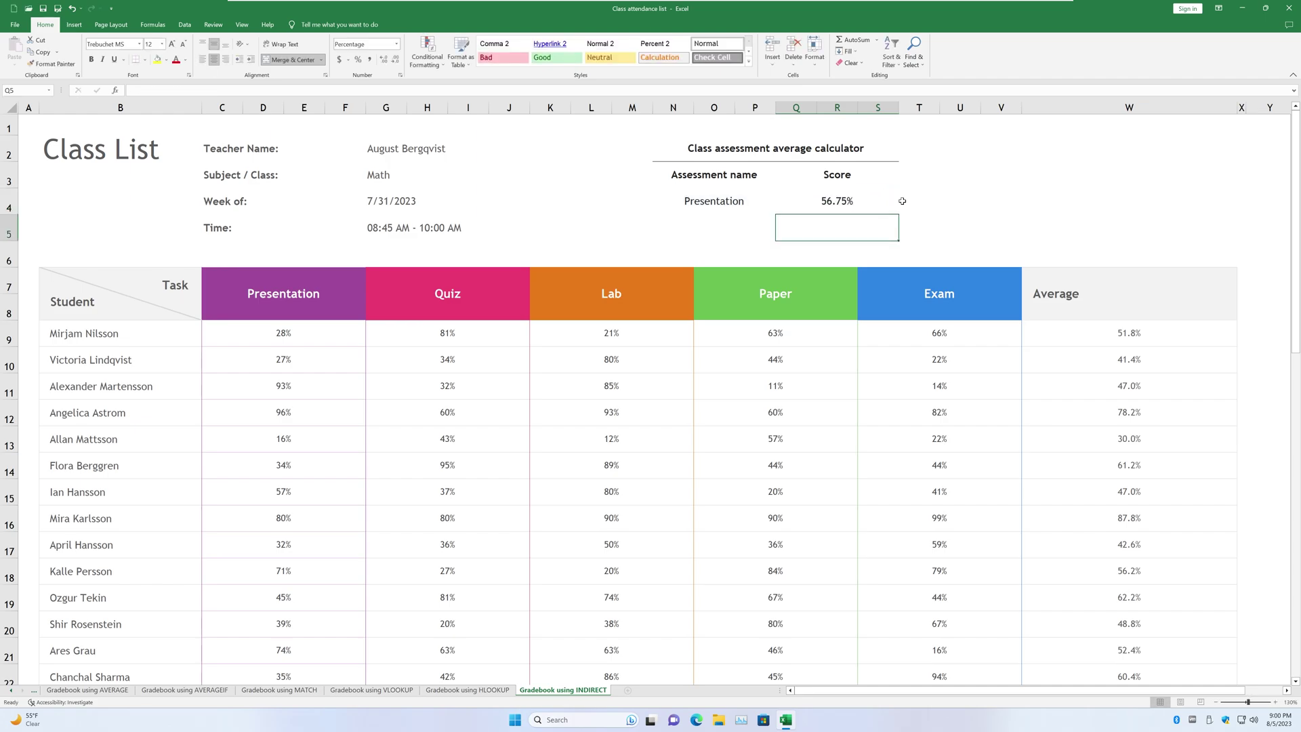
left_click(847, 203)
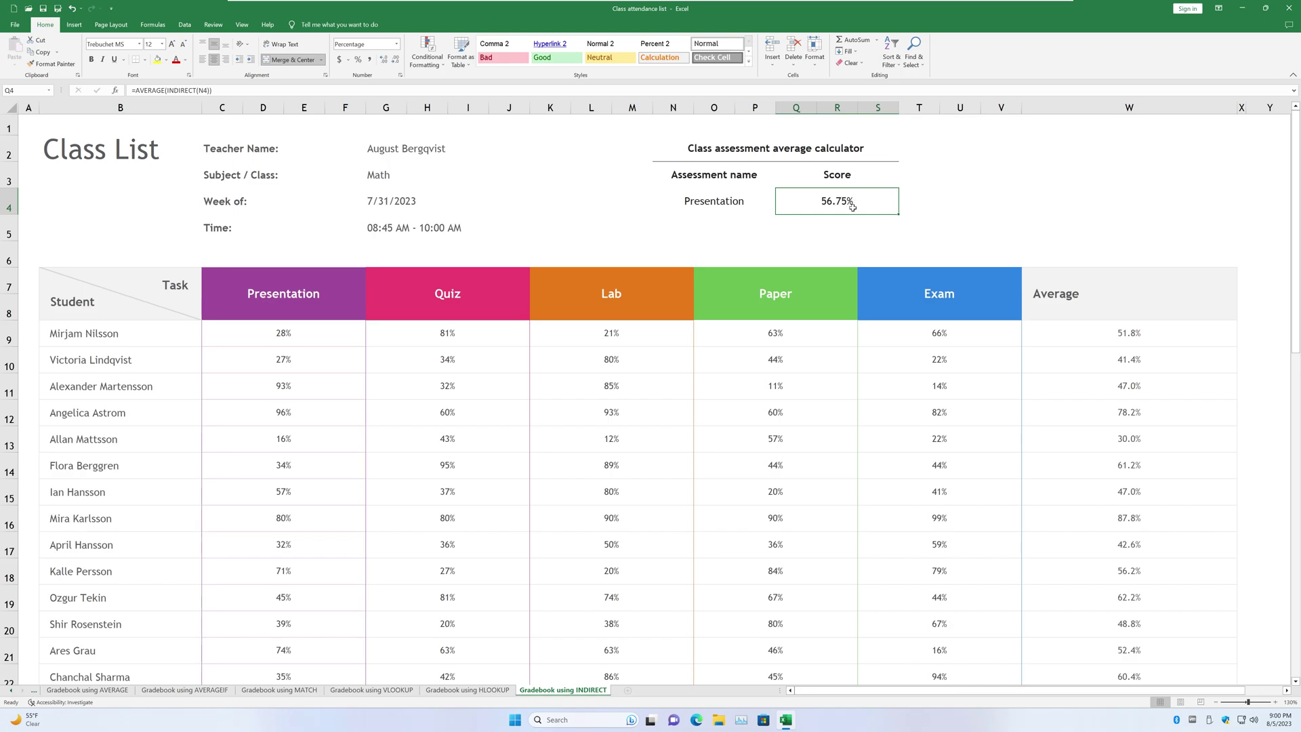
left_click_drag(264, 331, 392, 586)
Enter =AVERAGE(Presentation) in Q5 using the suggested Presentation range name.
left_click(764, 221)
left_click(829, 217)
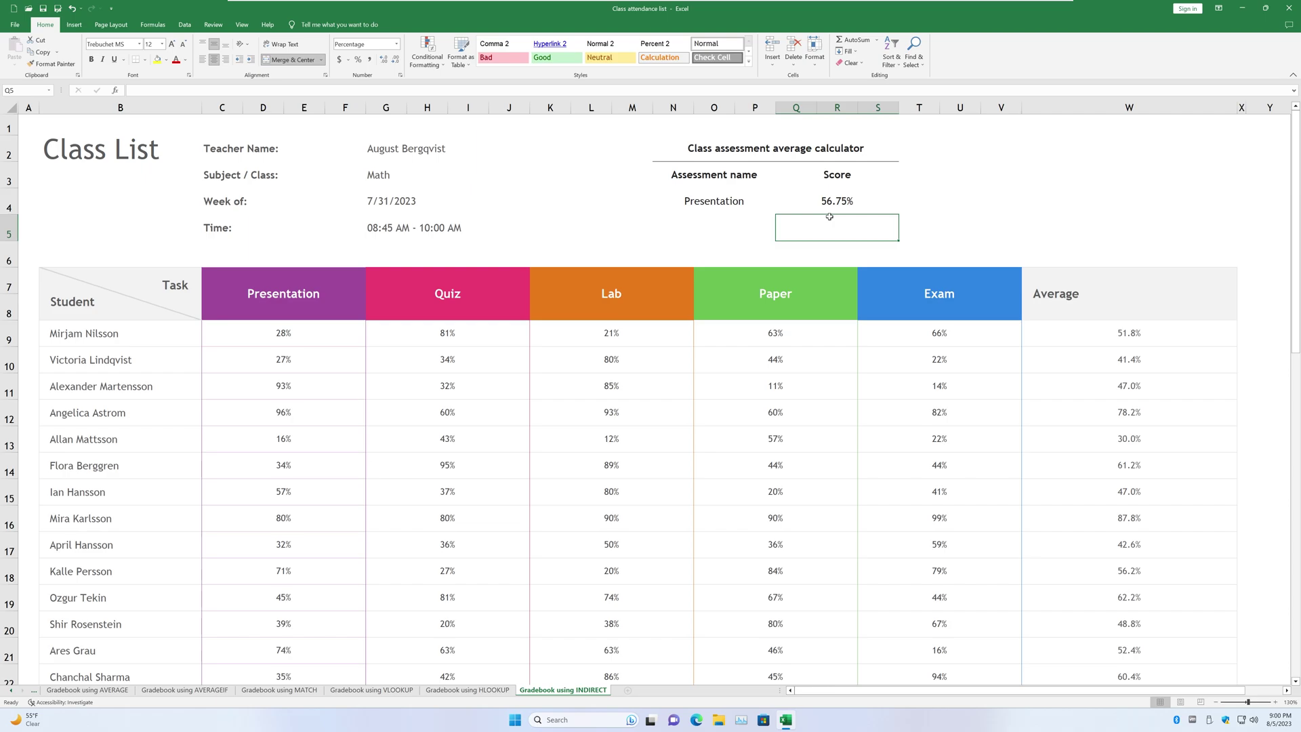
type("=A")
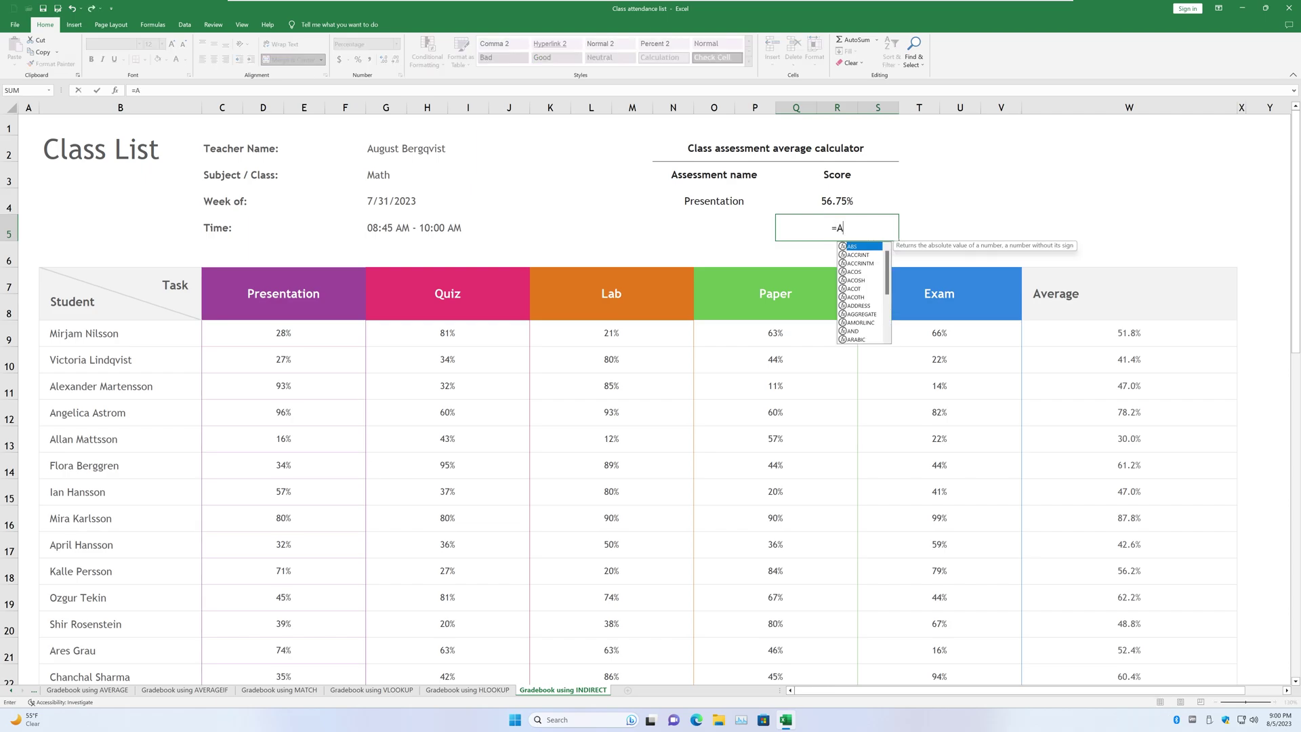
type("VERAGE(")
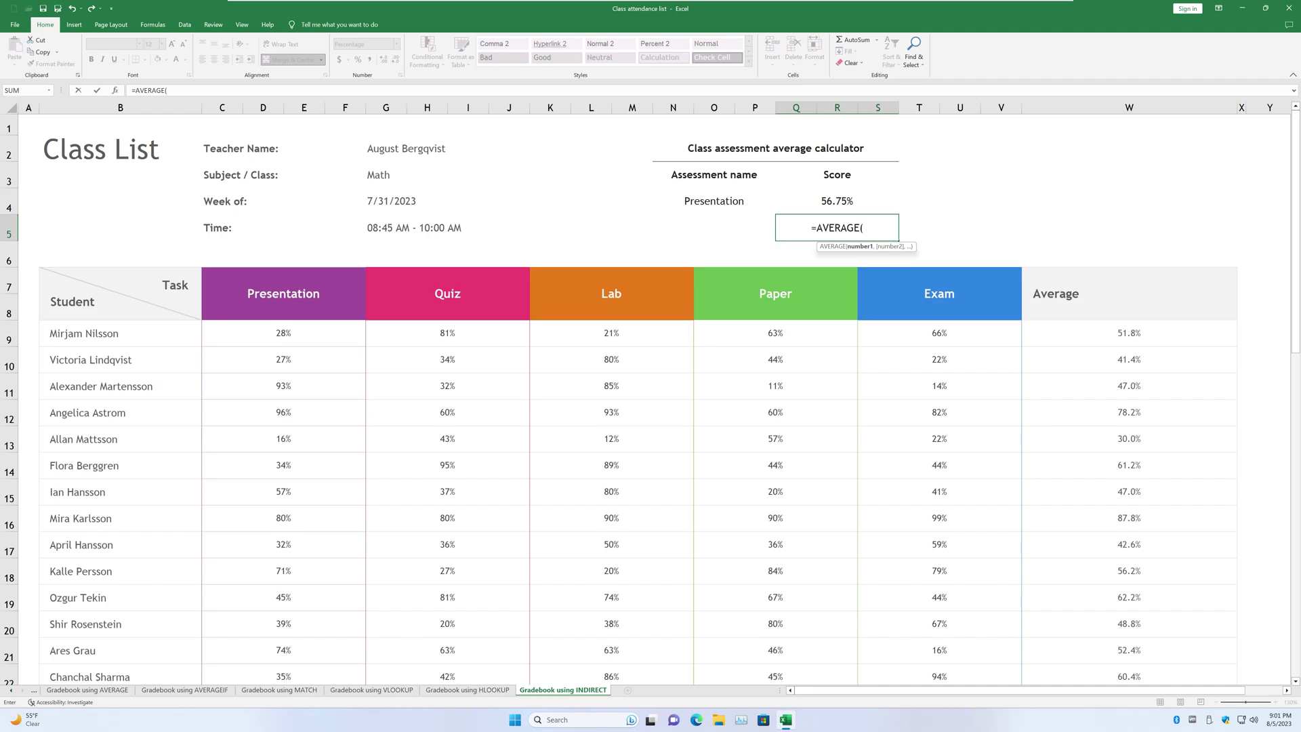
type("Pre")
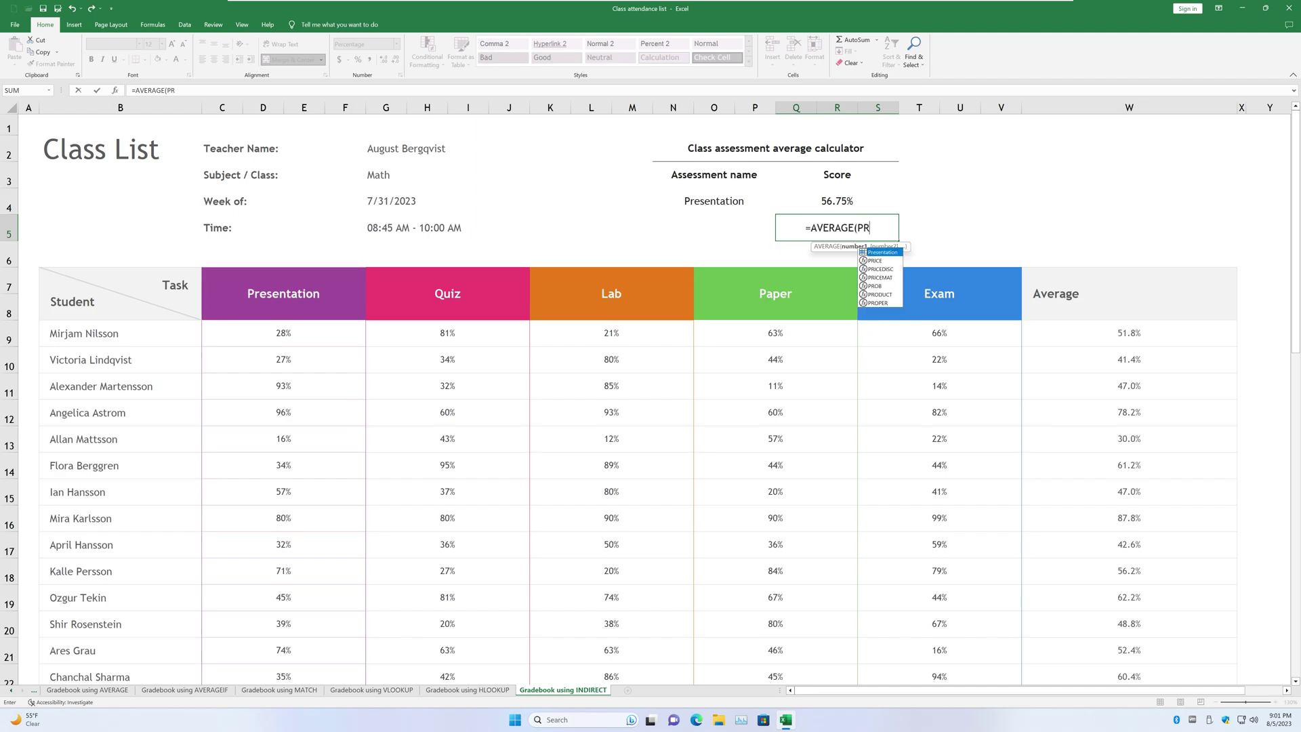
type("sent")
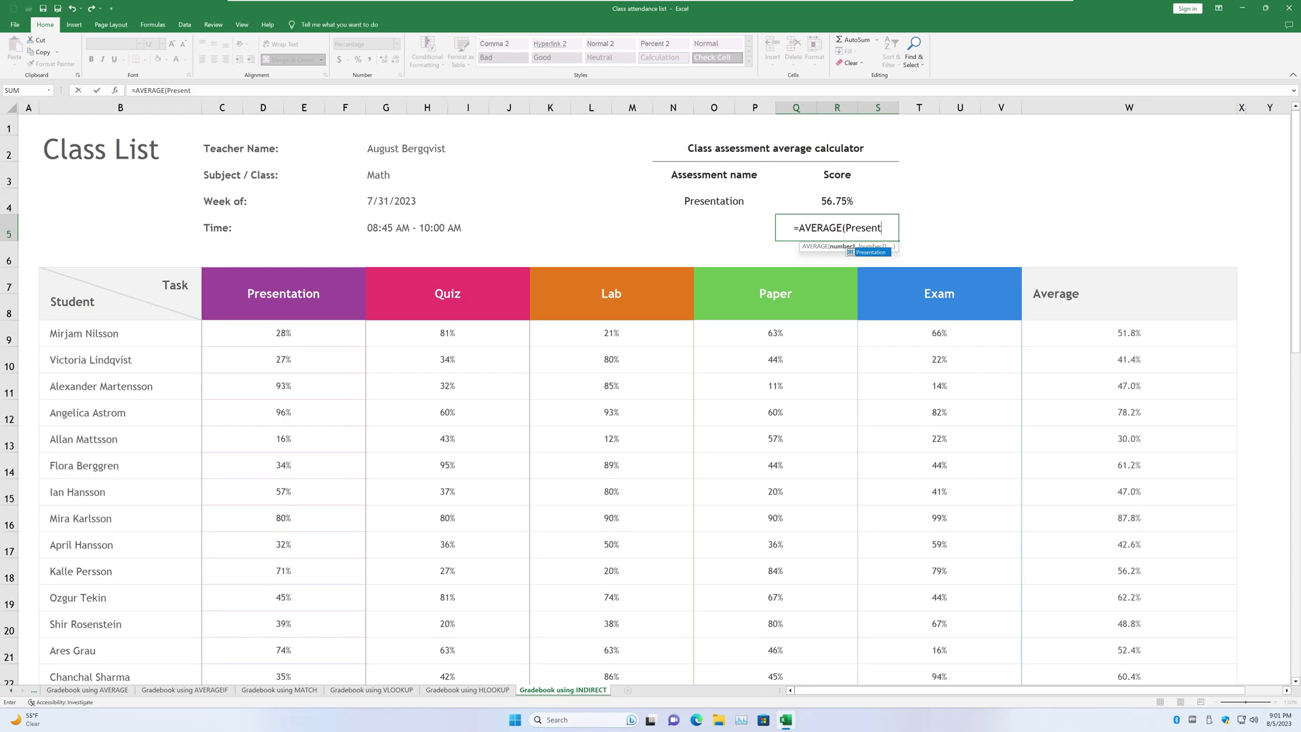
key("Tab")
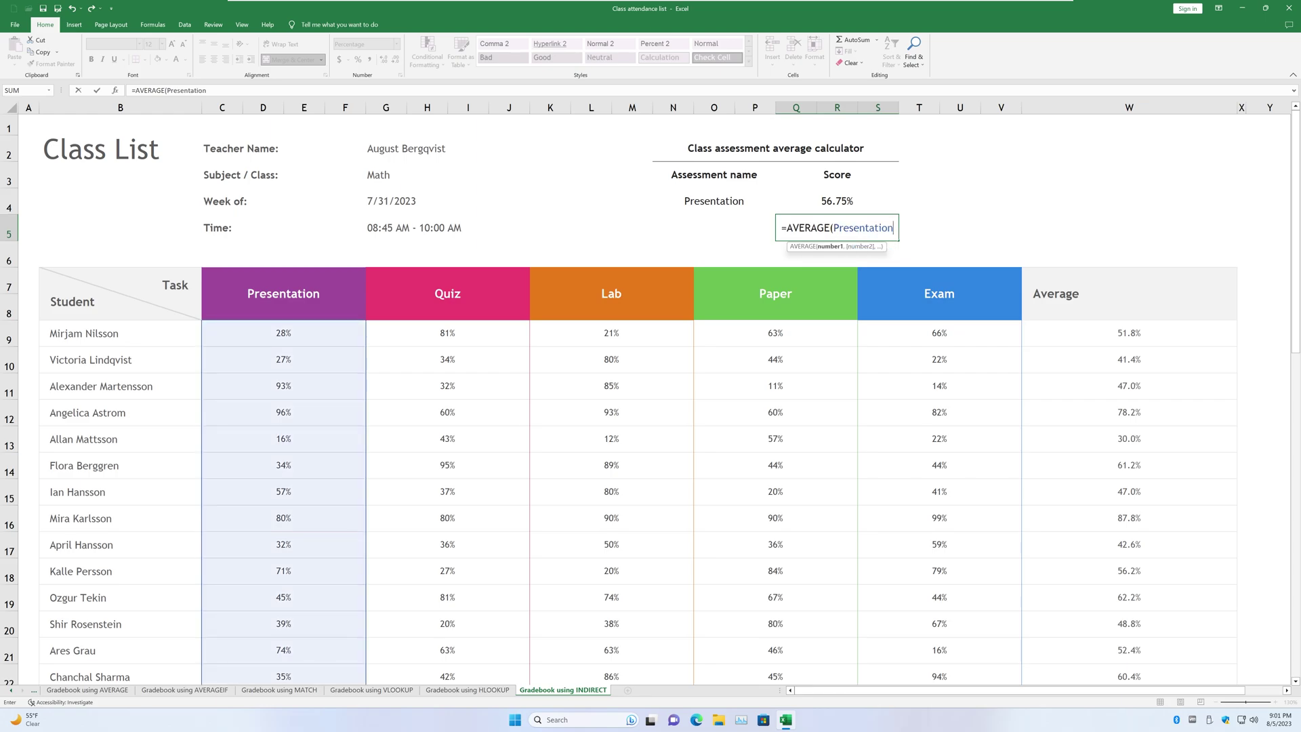
type(")")
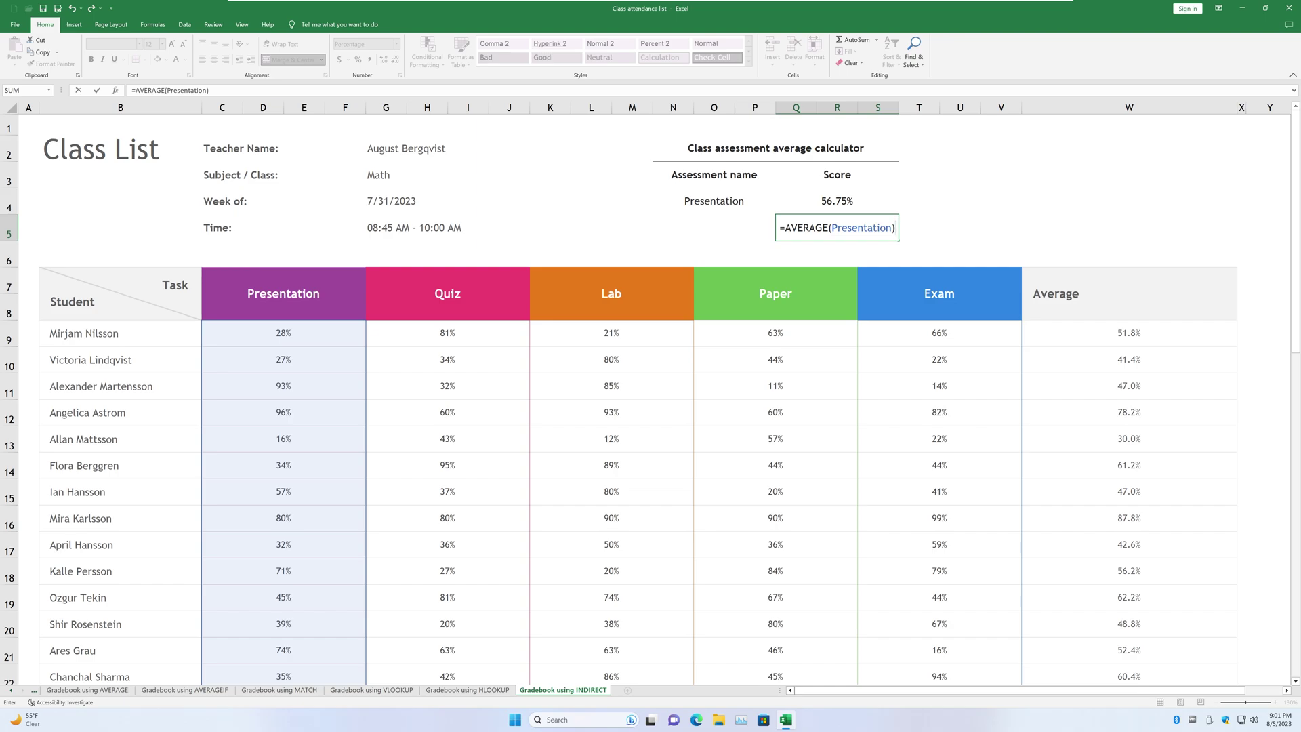
key("Return")
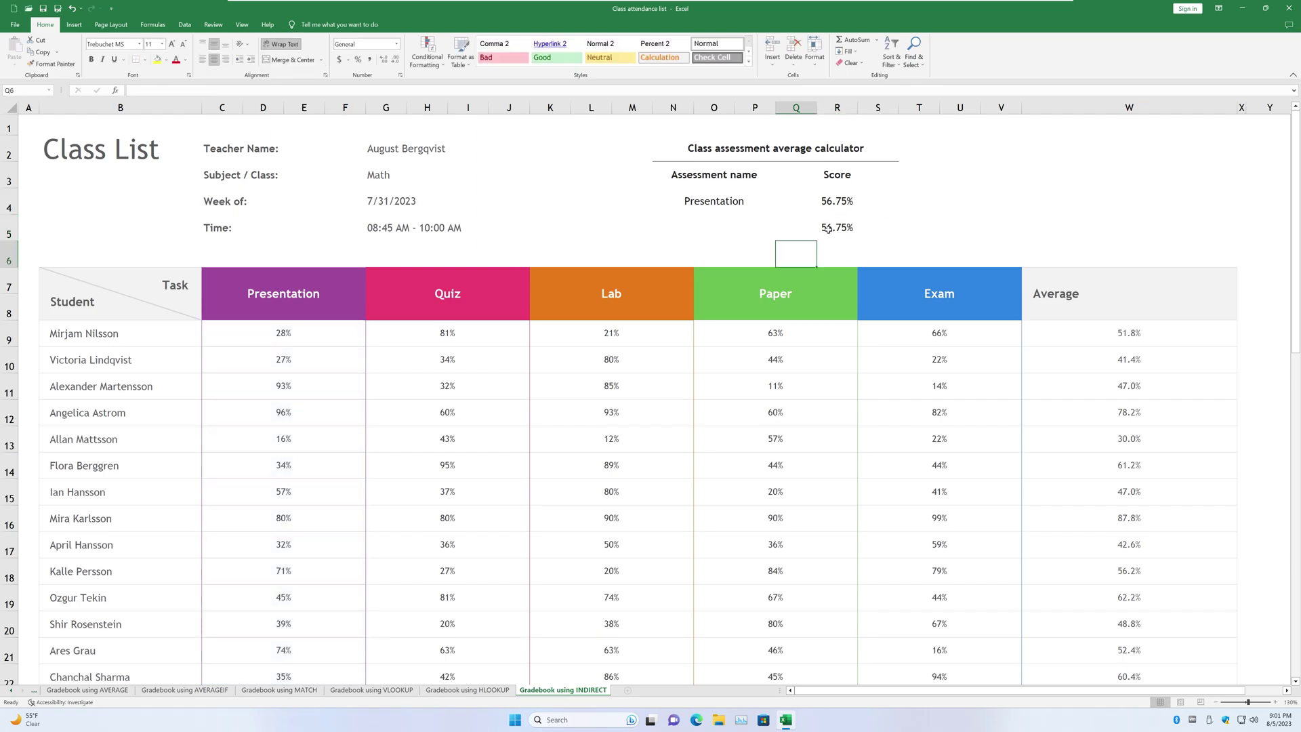
Compare Q5's 56.75% result against the Presentation scores, 28% through 57%.
left_click(830, 216)
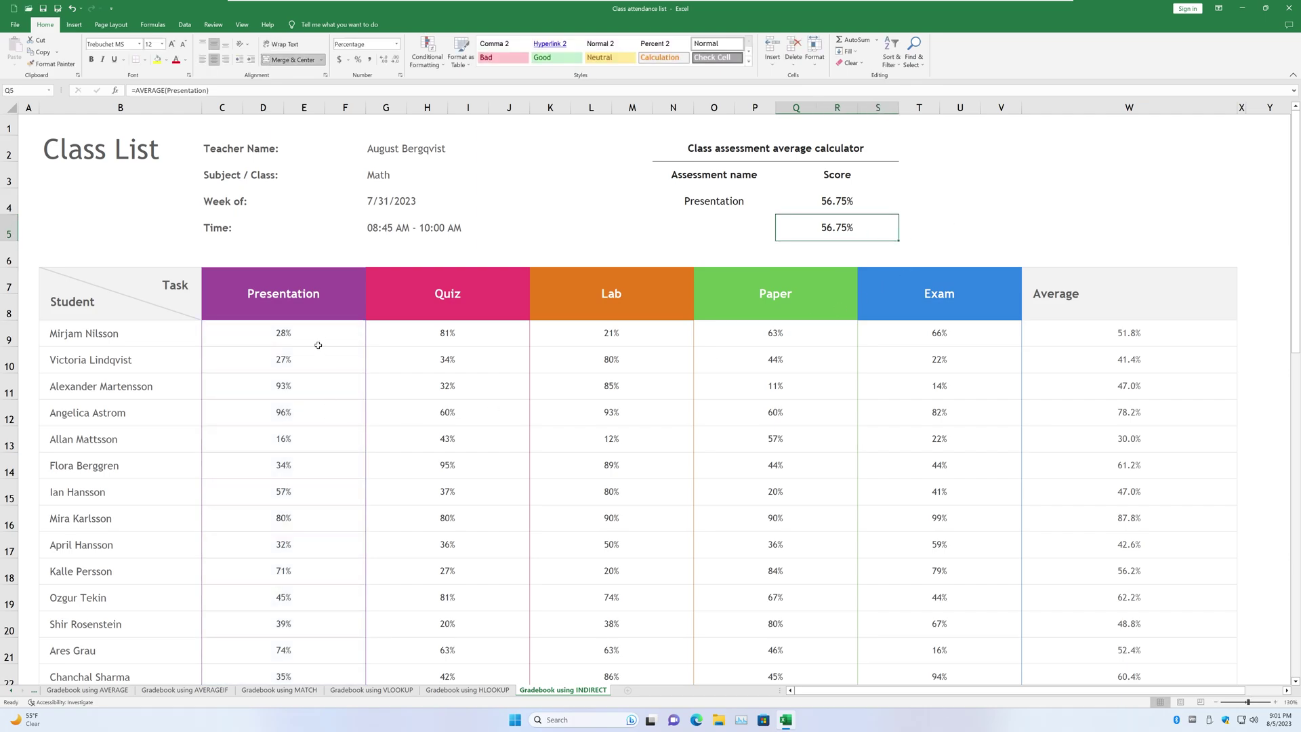
left_click_drag(314, 336, 347, 491)
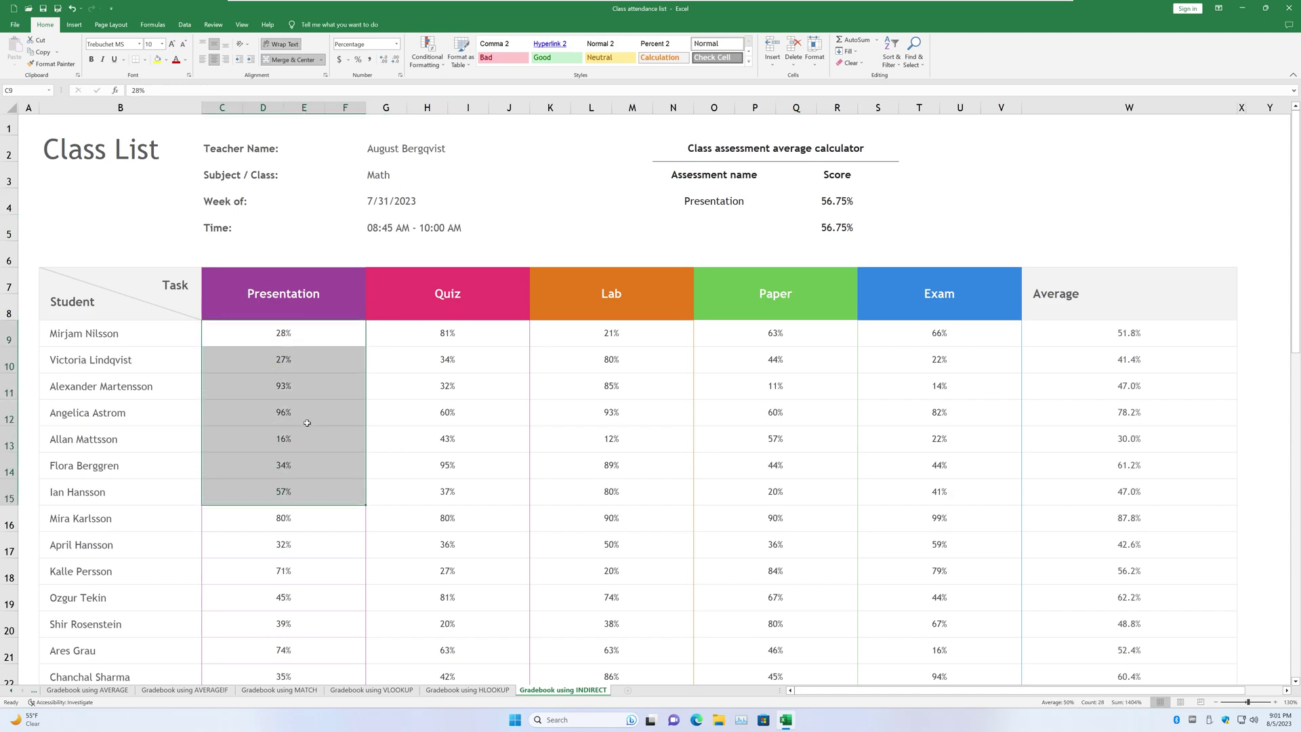
left_click(354, 412)
left_click_drag(319, 336, 314, 501)
Point N4 at the Exam header so Q4 recalculates to 55.13%.
left_click(747, 201)
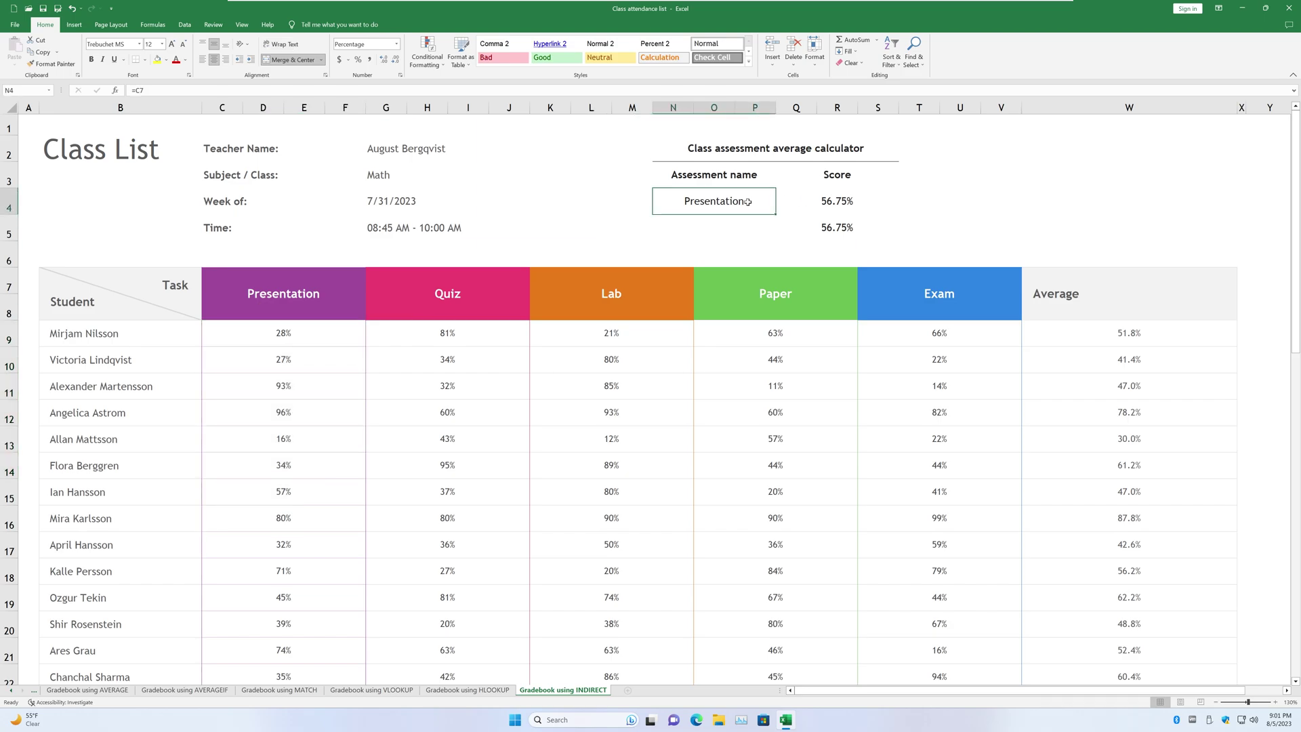
type("=")
left_click(930, 306)
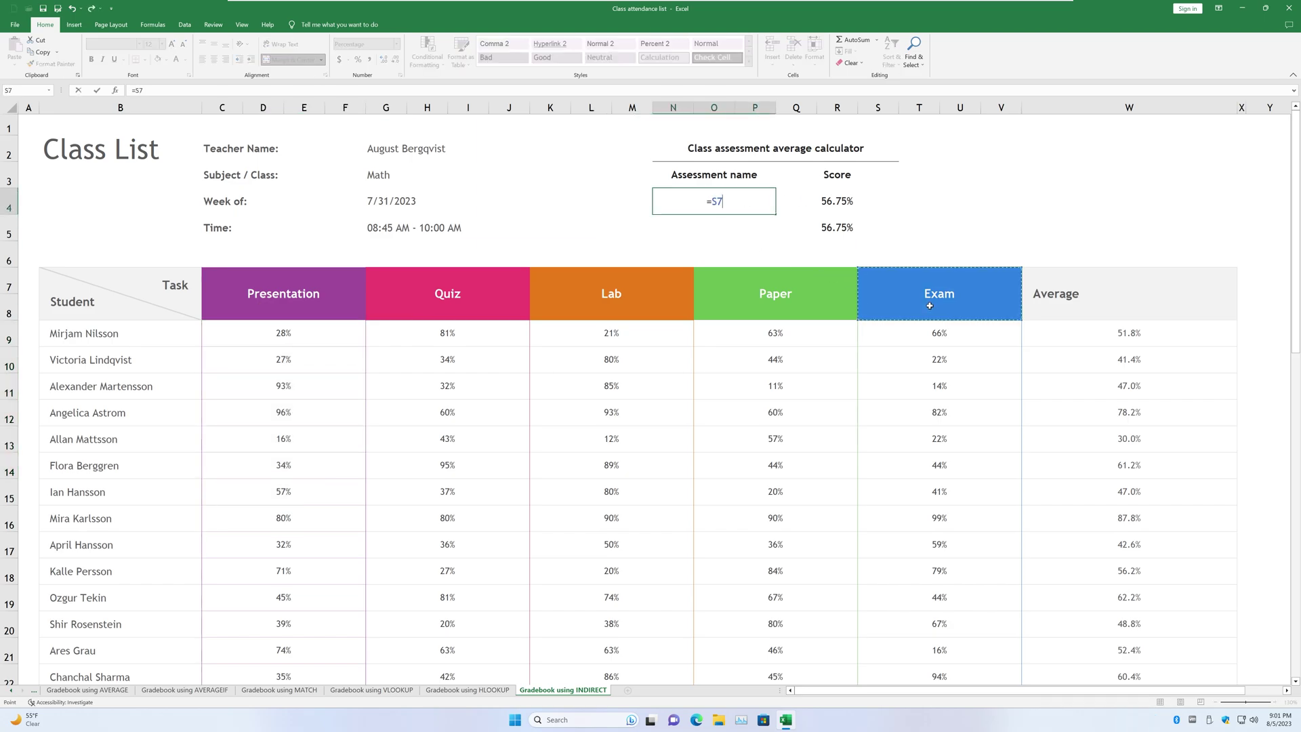
key("Return")
left_click(848, 198)
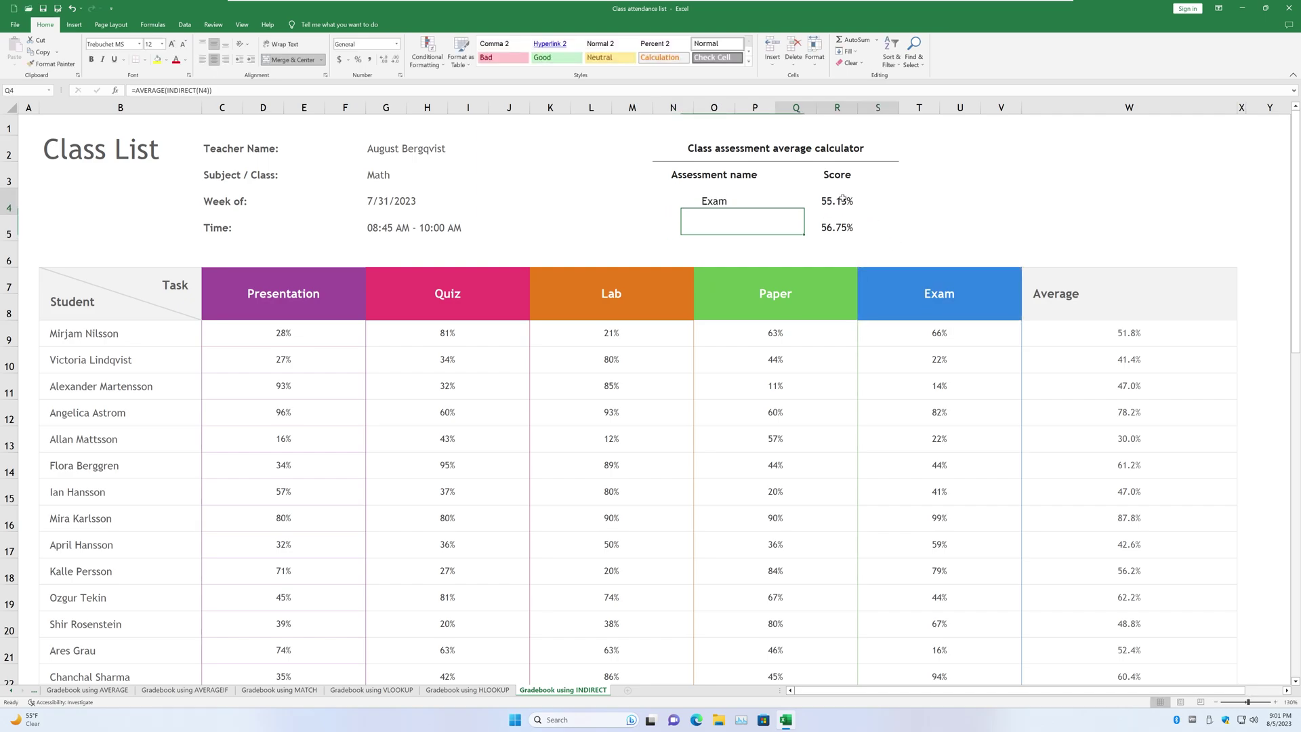
Change Q5's formula to =AVERAGE(Exam) so it also shows 55.13%.
left_click(847, 227)
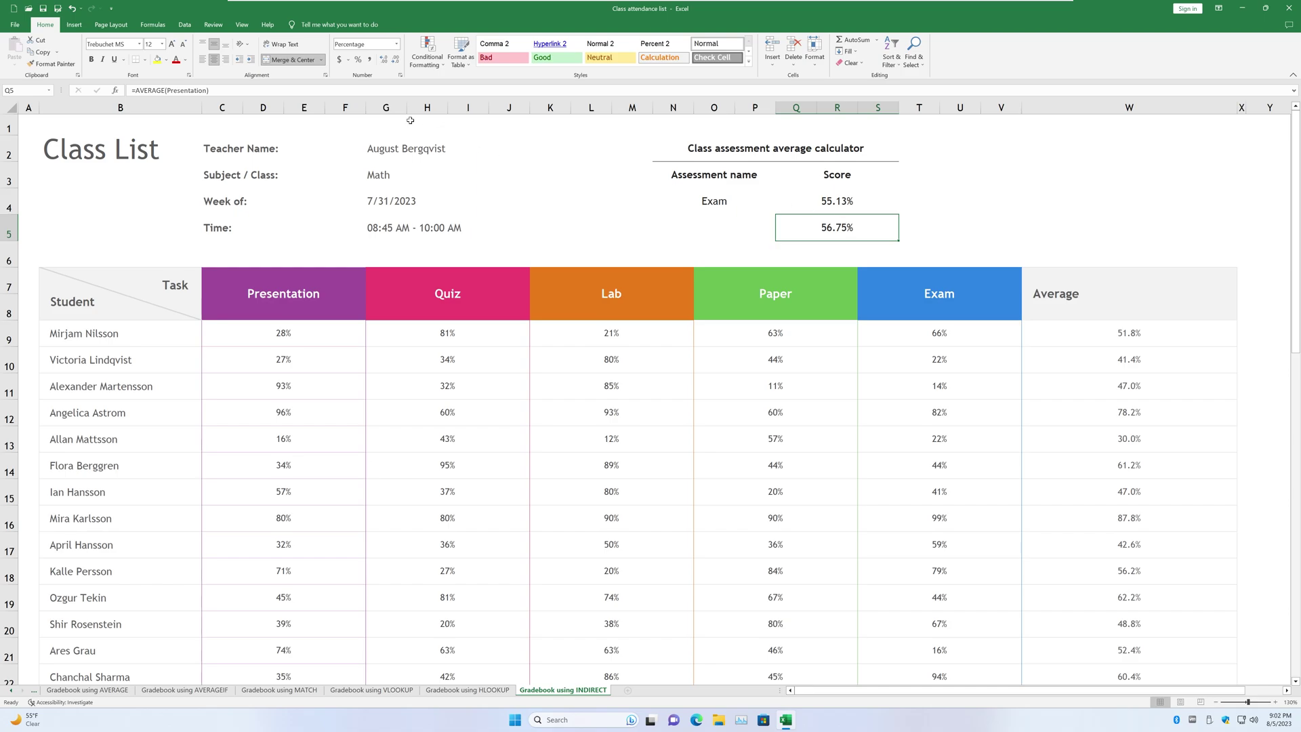
left_click_drag(207, 91, 168, 90)
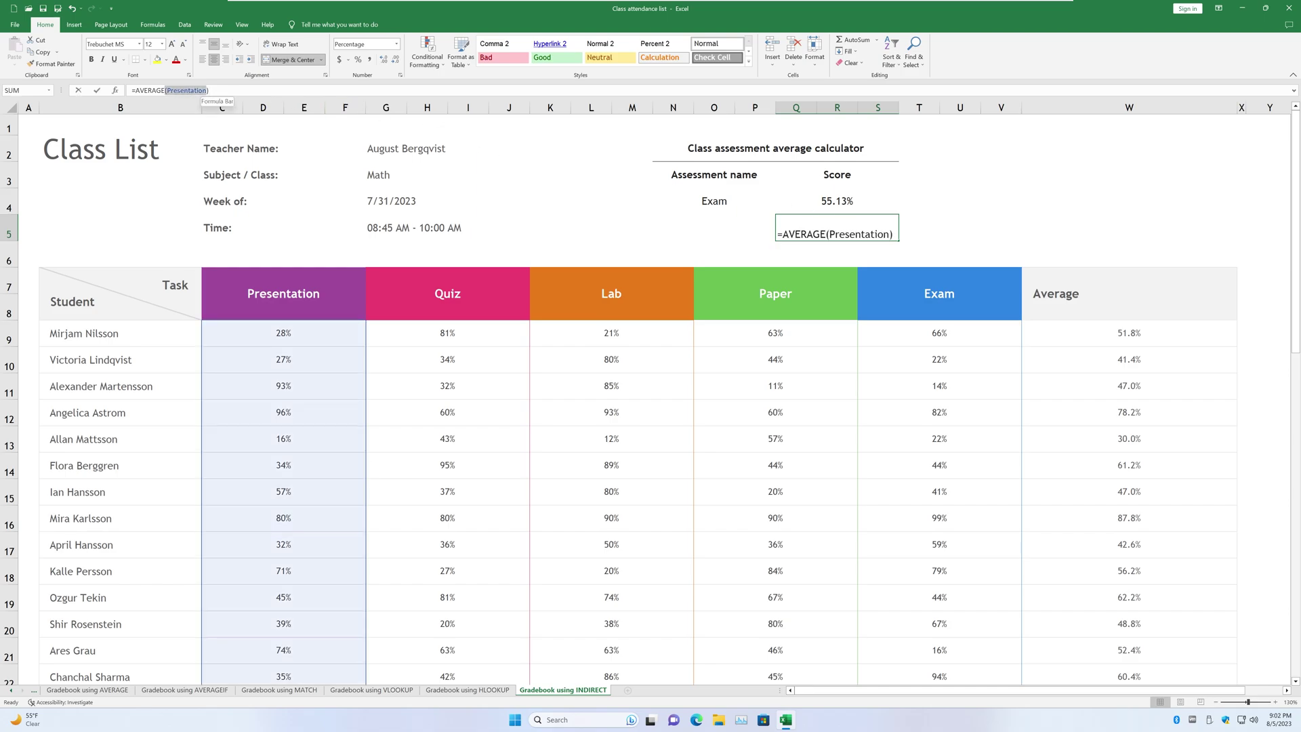
type("E")
type("xam")
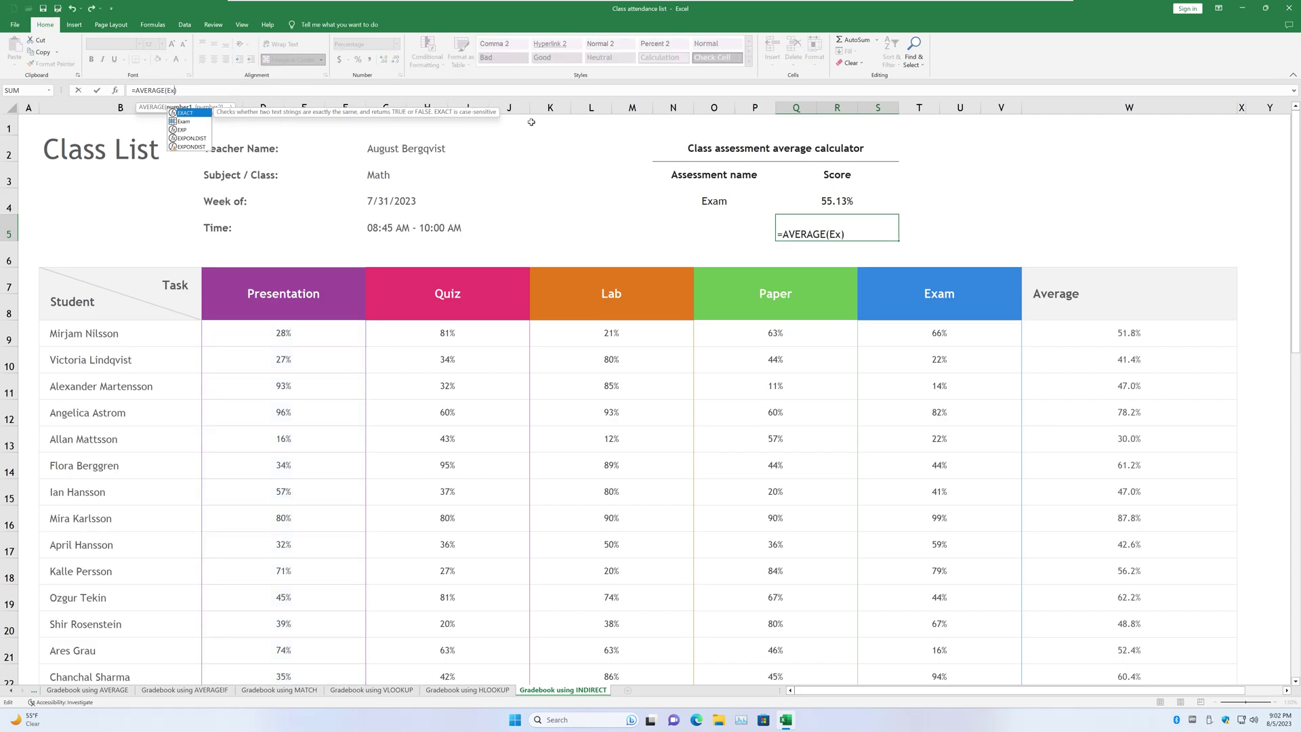
key("Return")
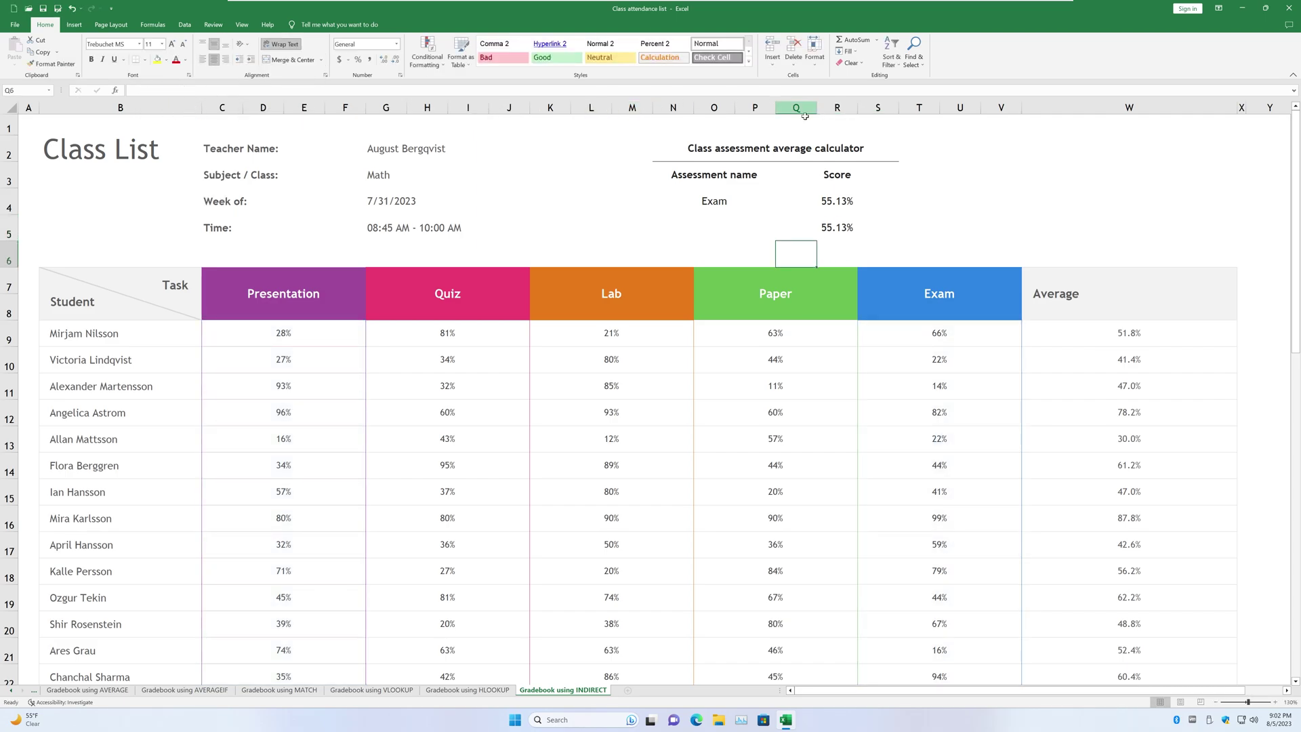
left_click(884, 223)
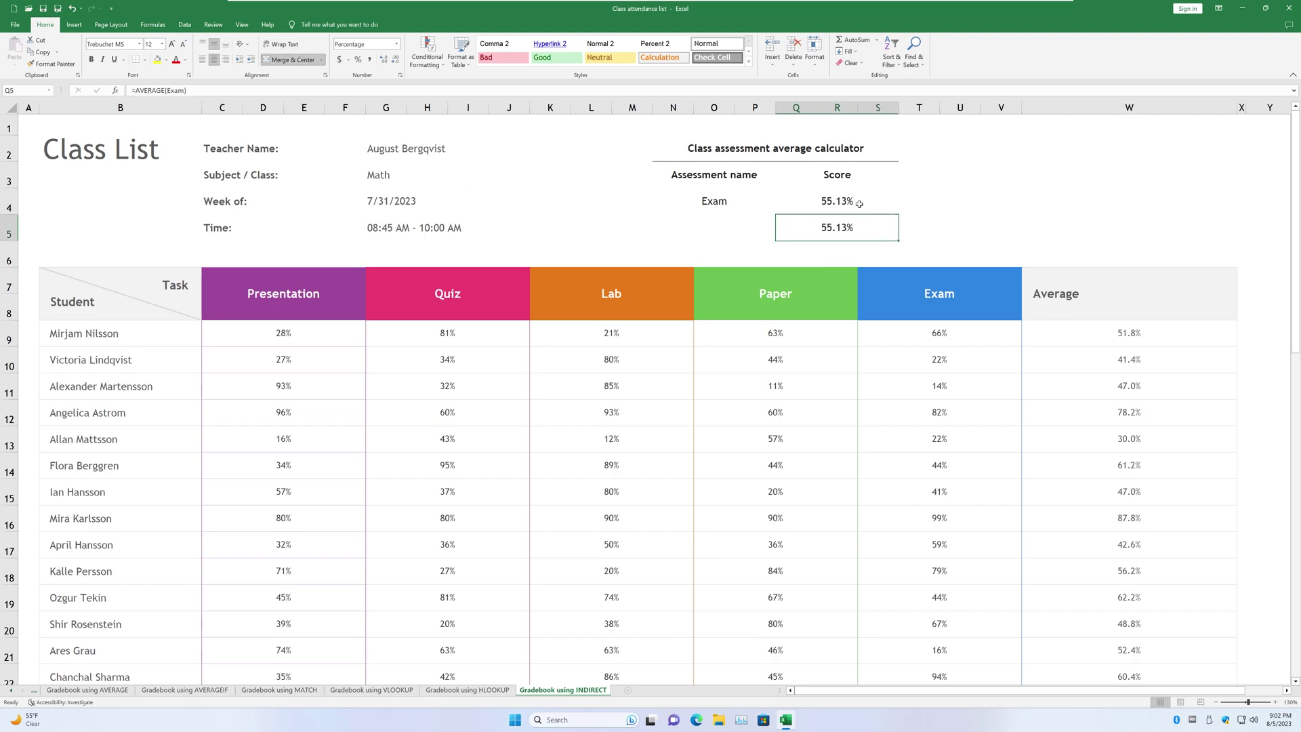
left_click(928, 201)
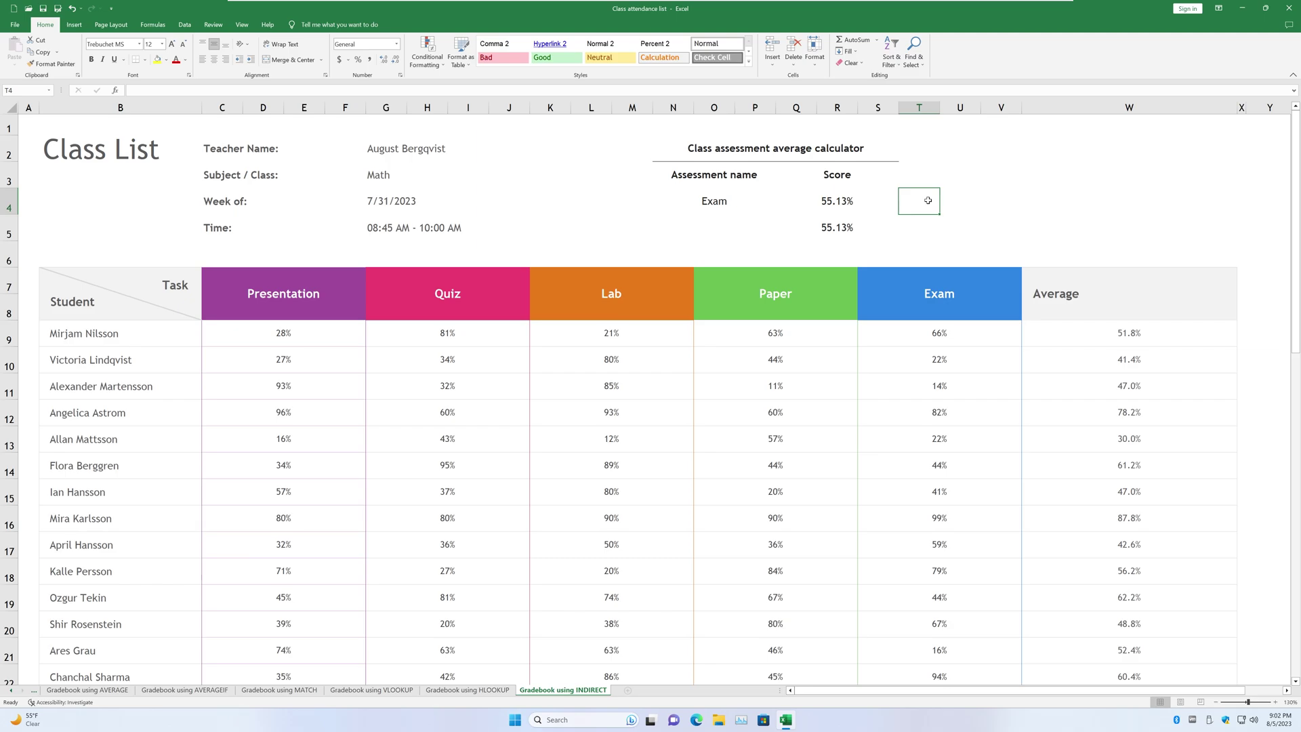